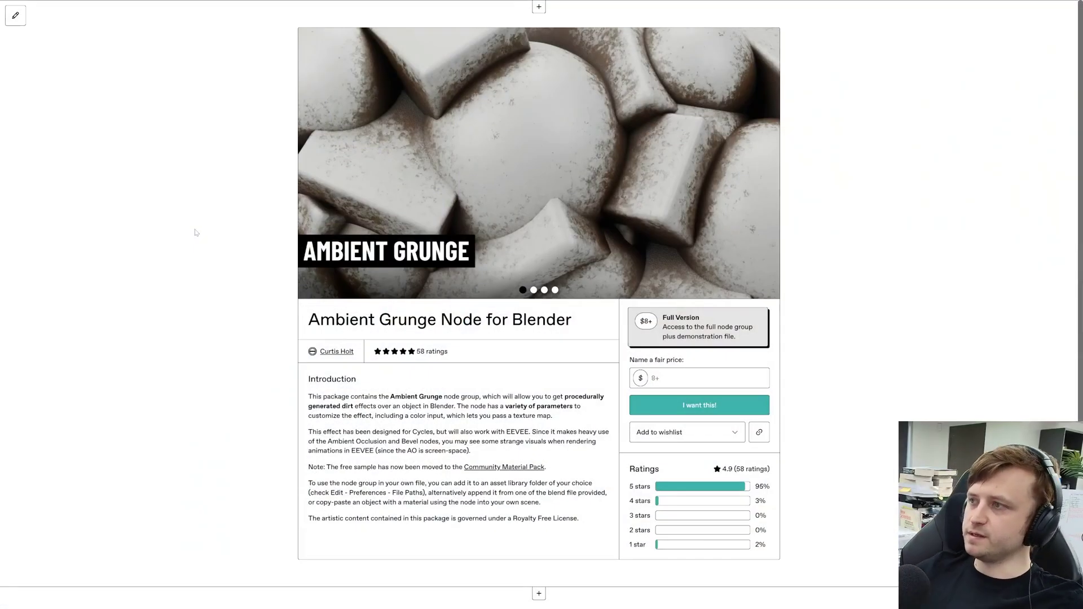
- Browse the preview images on the Ambient Grunge Node for Blender product page
left_click(766, 163)
left_click(766, 163)
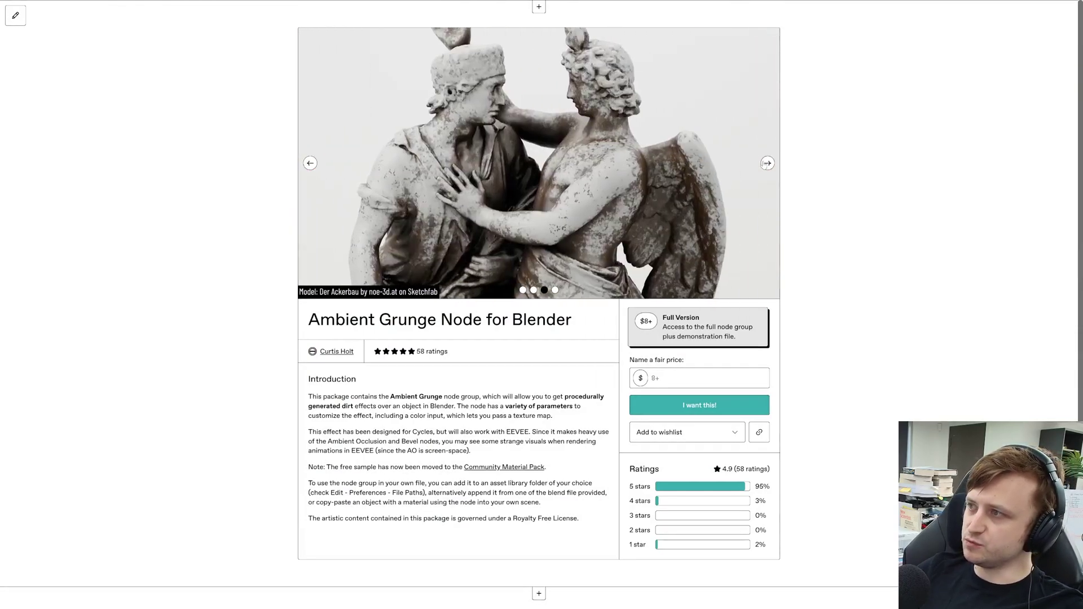
left_click(765, 163)
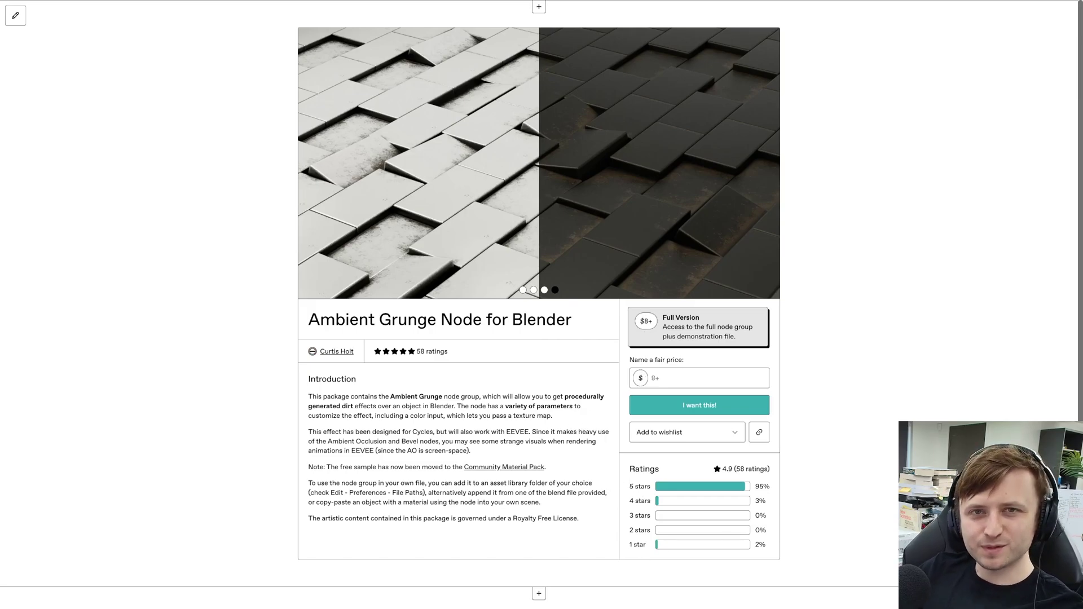
left_click(310, 163)
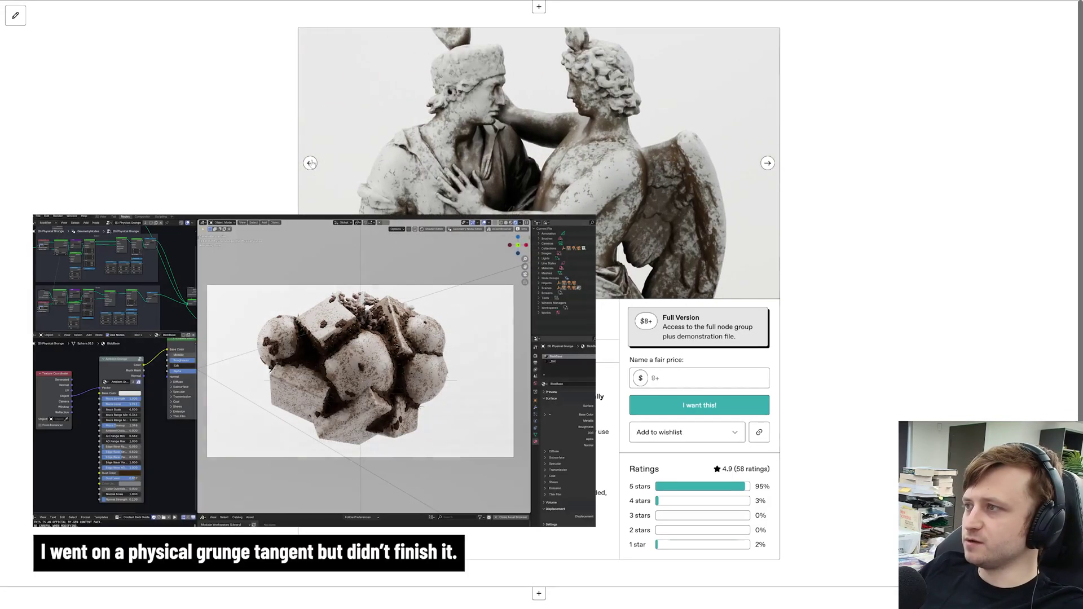
left_click(310, 163)
left_click(311, 162)
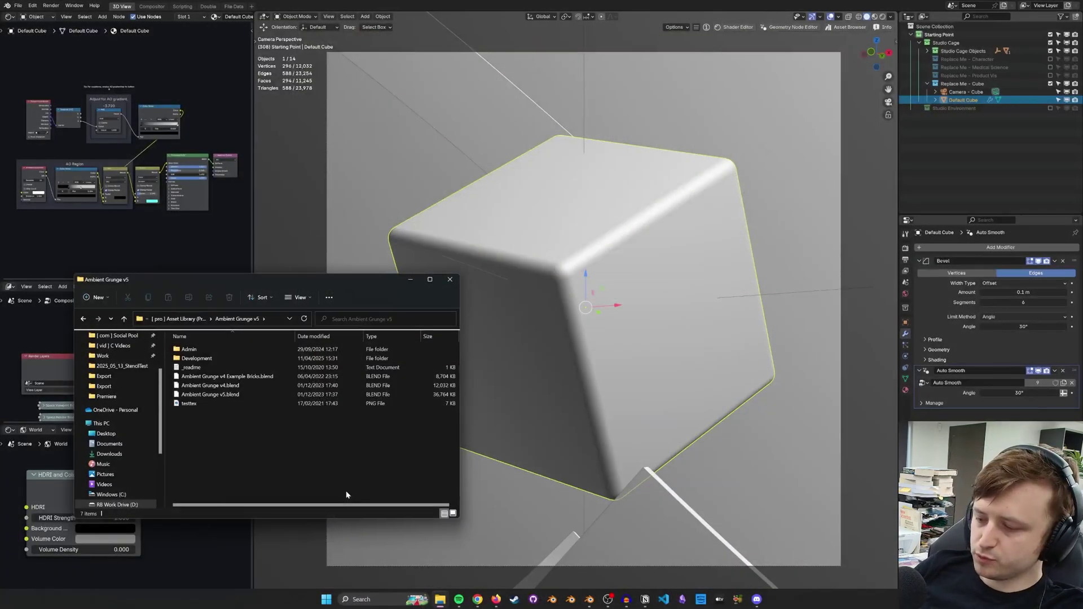
- Create two new folders named Public and Private inside the Ambient Grunge v5 folder
key("ctrl+shift+n")
type("Public")
key("Return")
left_click(215, 448)
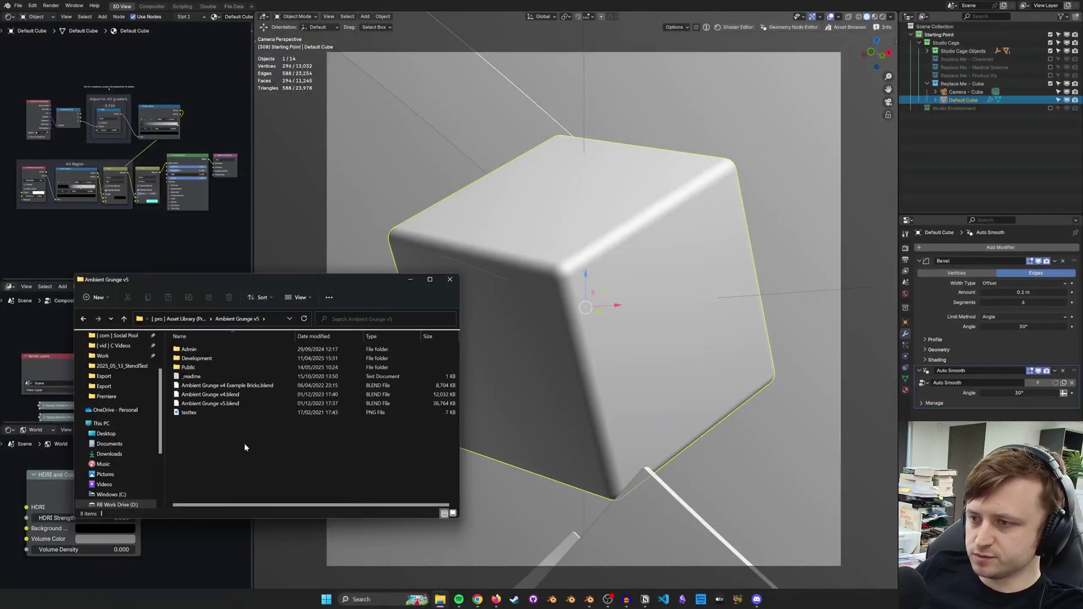
right_click(242, 464)
left_click(379, 406)
left_click(380, 410)
type("Private")
key("Return")
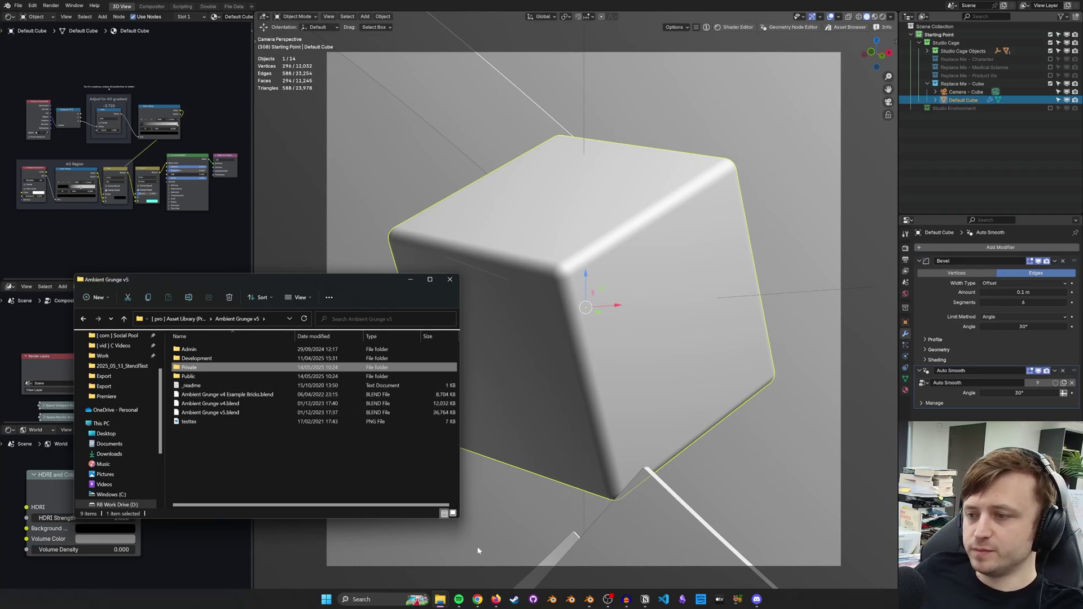
- Switch to Blender, open the asset browser and display the Ambient Grunge v5 library
left_click(282, 538)
key("shift+F1")
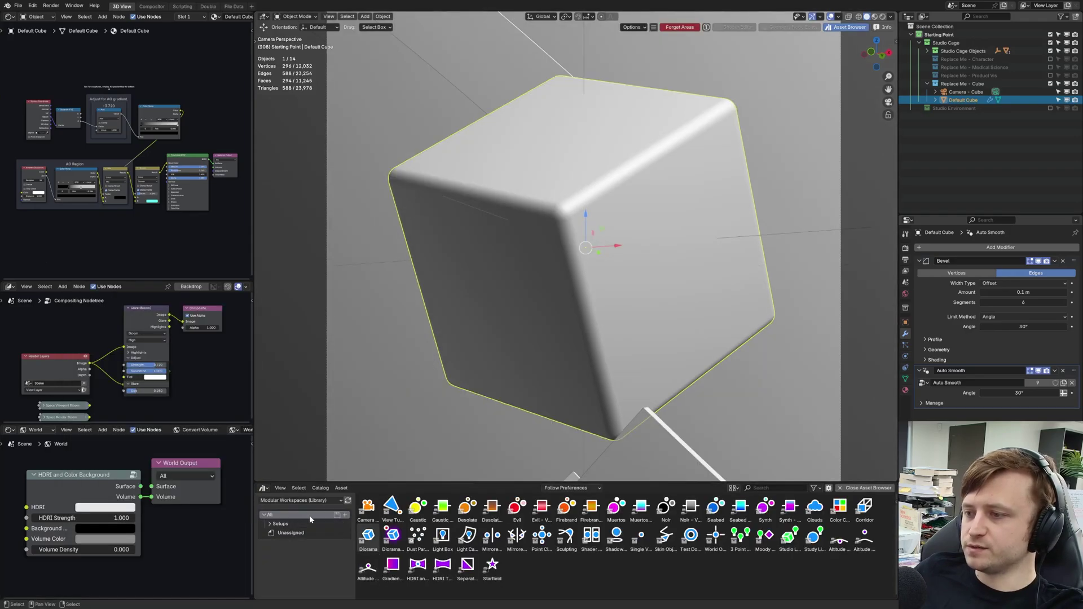
left_click(306, 501)
left_click(308, 501)
left_click(299, 500)
left_click(296, 395)
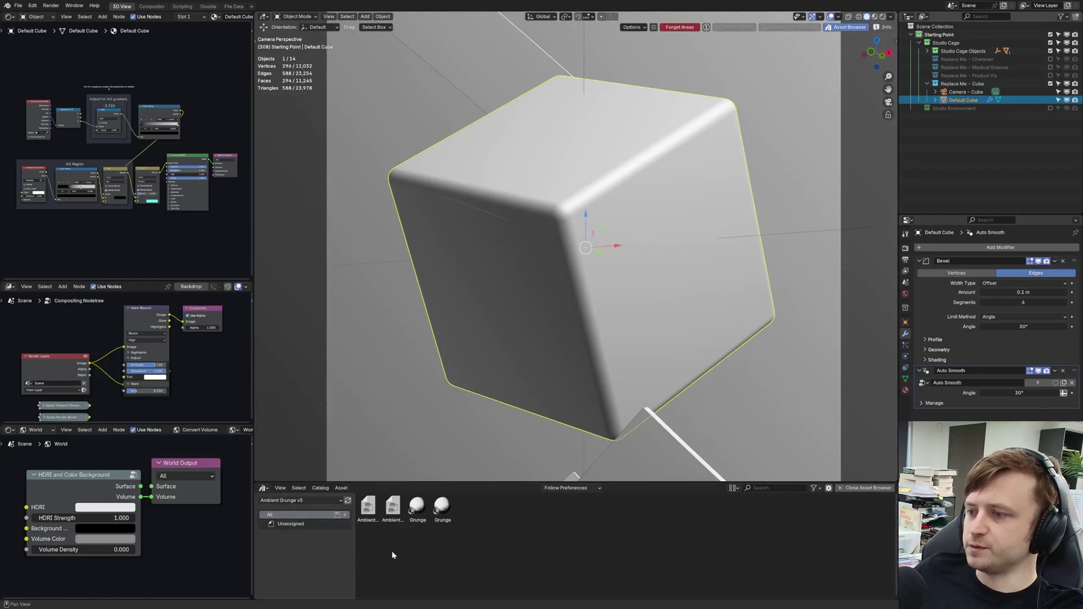
left_click_drag(457, 551, 417, 506)
left_click(415, 551)
- Switch to File Explorer and move the Admin and Development folders and all loose files into the Private folder
key("alt+Tab")
left_click(200, 385)
left_click(199, 420, "shift")
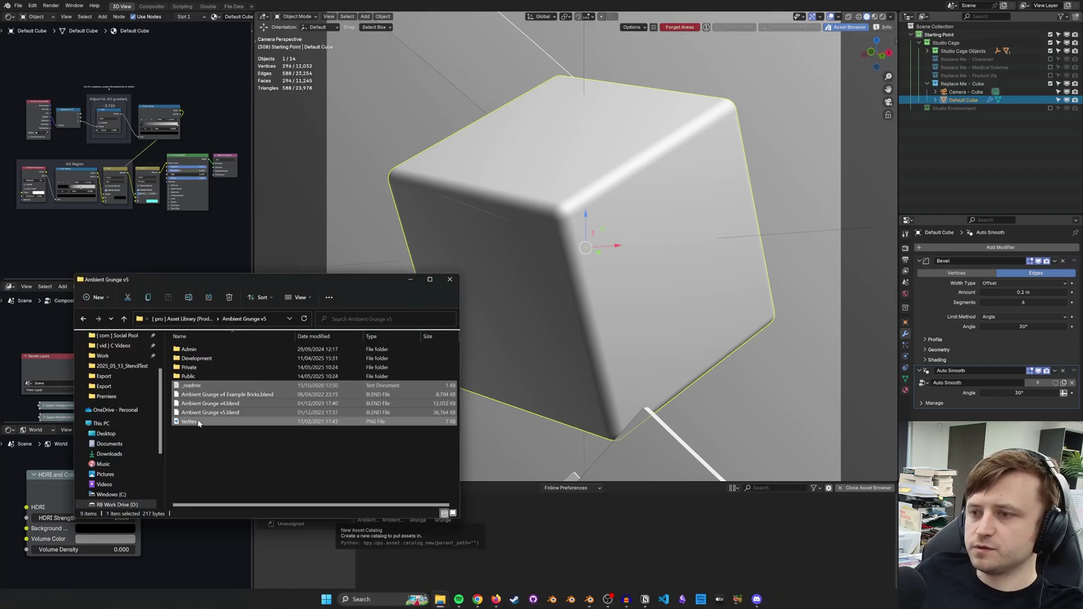
left_click(203, 359, "ctrl")
left_click(203, 351, "ctrl")
left_click_drag(201, 350, 194, 370)
- Place copies of Ambient Grunge v4.blend and Ambient Grunge v4 Example Bricks.blend in the Public folder
left_click(194, 364)
double_click(190, 359)
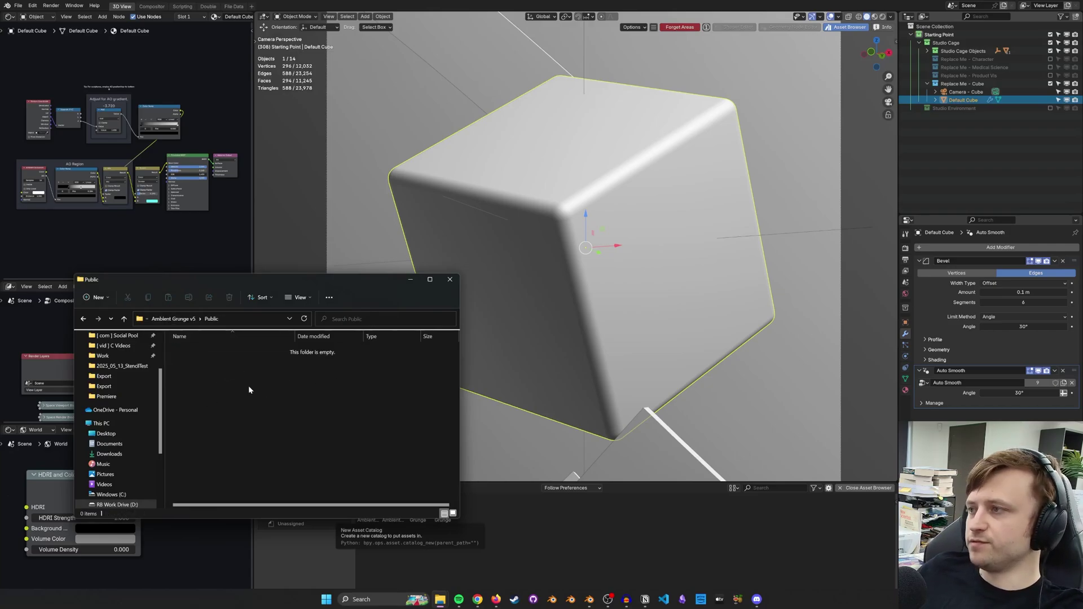
left_click_drag(249, 402, 214, 387)
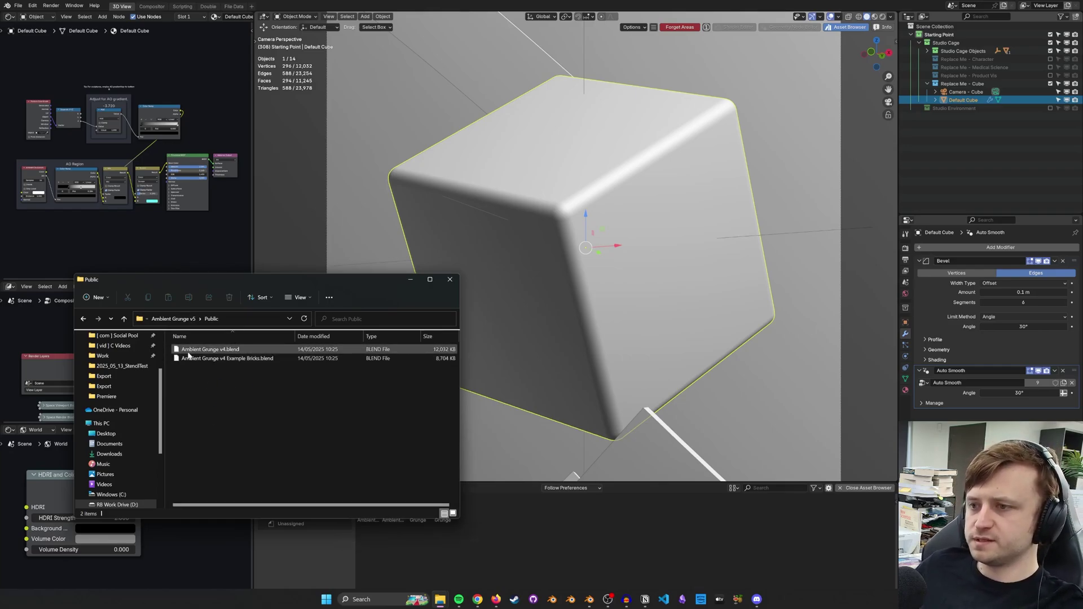
left_click(250, 320)
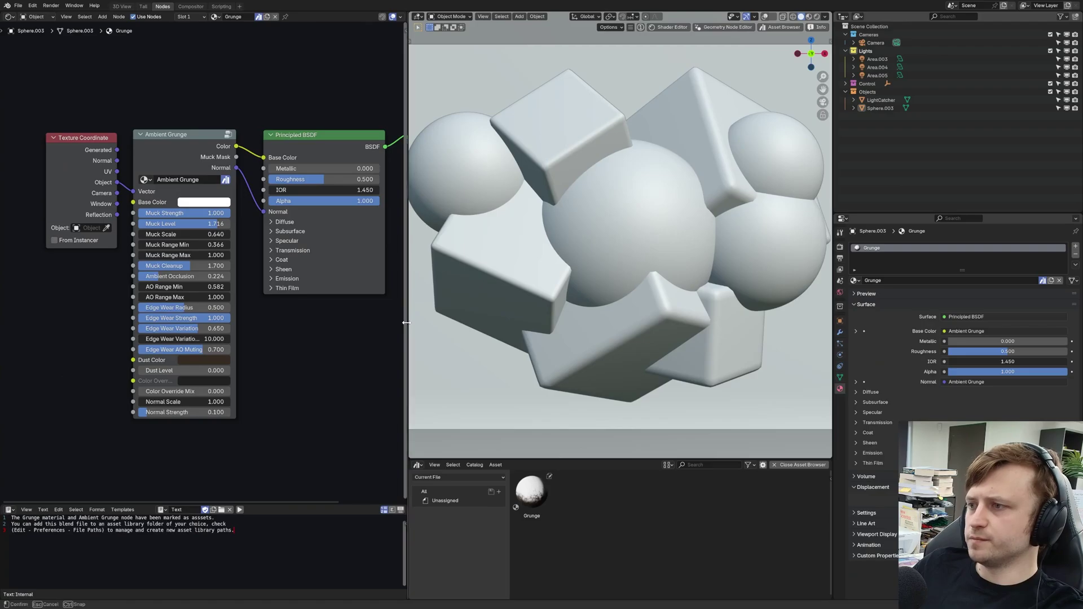
- Show the Ambient Grunge v4 scene in Rendered shading and move the expanded Color Management settings directly below Sampling
key("z")
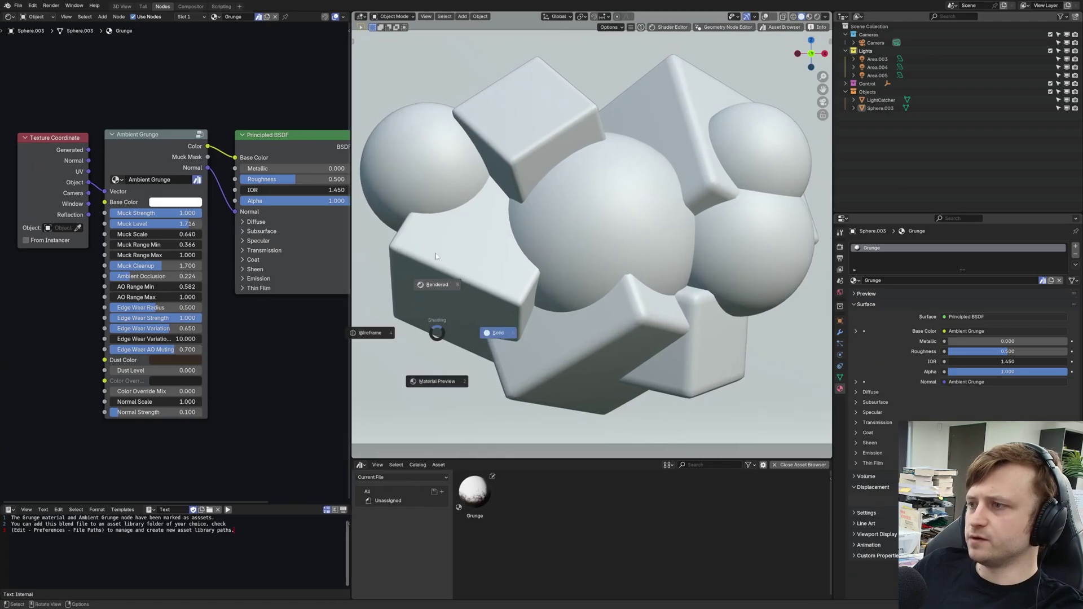
left_click(422, 303)
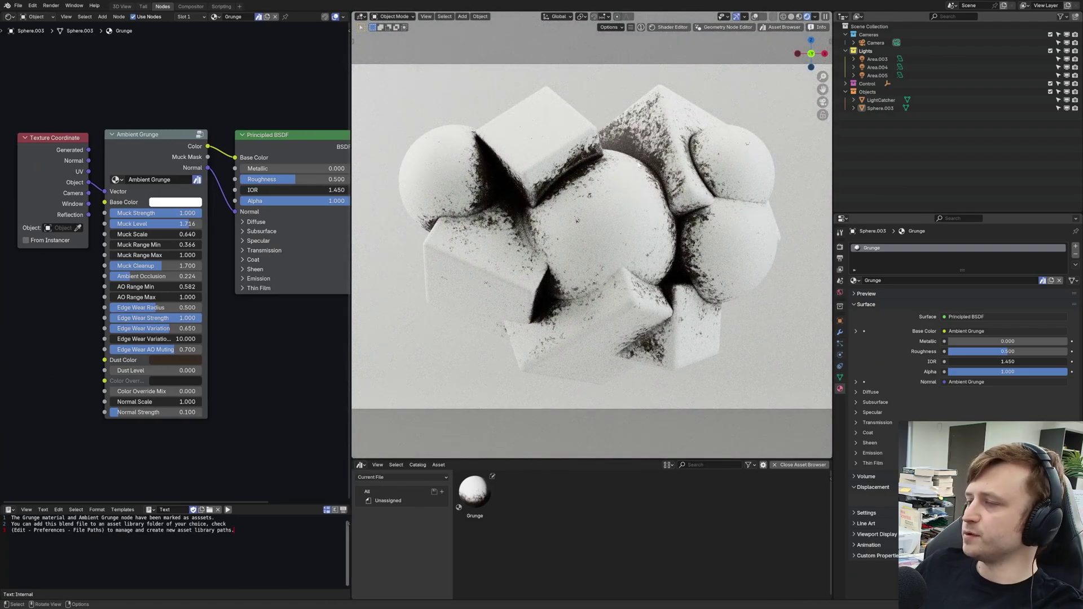
left_click(839, 246)
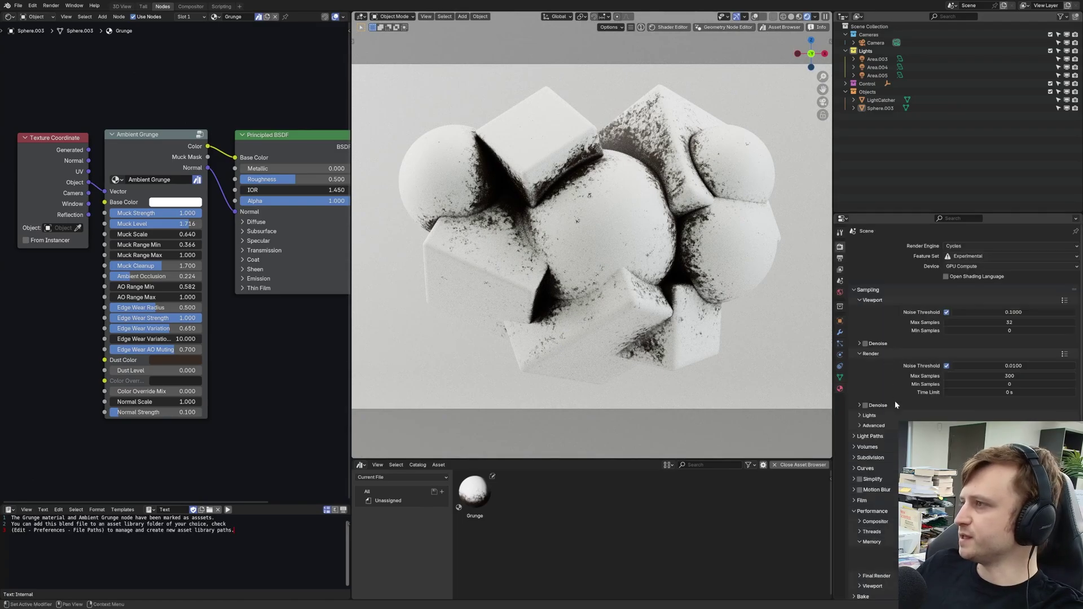
left_click(869, 511)
left_click(877, 554)
left_click_drag(1073, 554, 1073, 436)
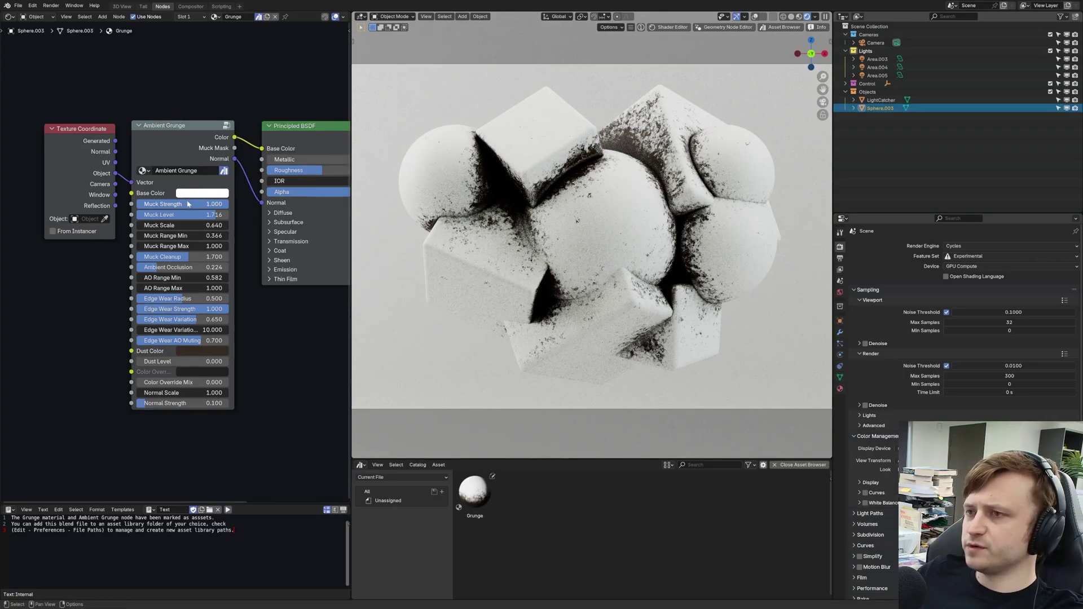
- Reduce the Ambient Grunge node's Muck Strength to 0.895
mouse_move(186, 203)
left_mouse_down()
mouse_move(111, 202)
mouse_move(177, 204)
left_mouse_up()
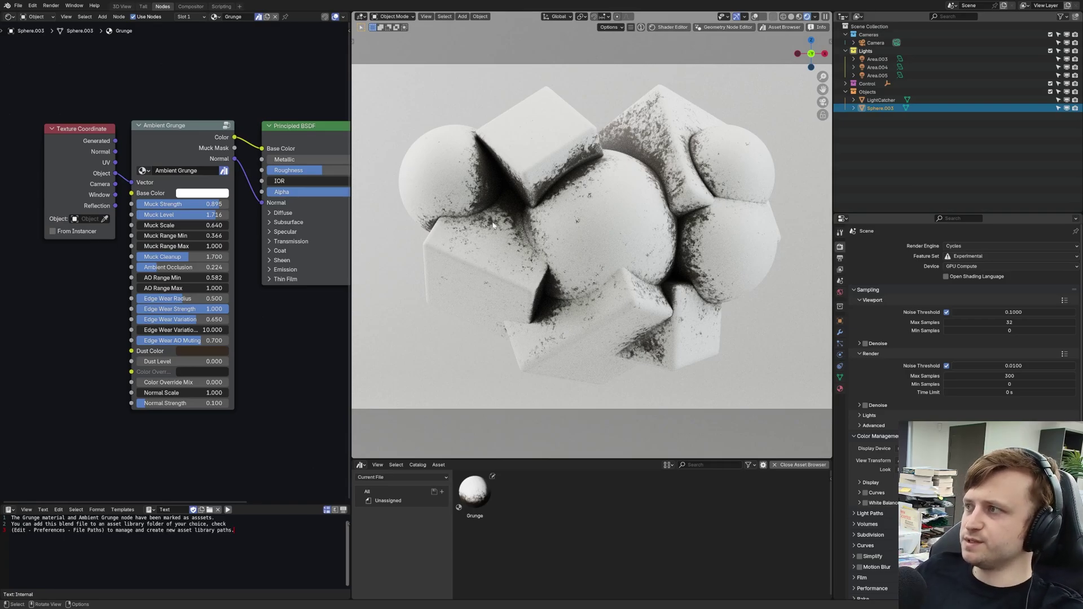
left_click(18, 6)
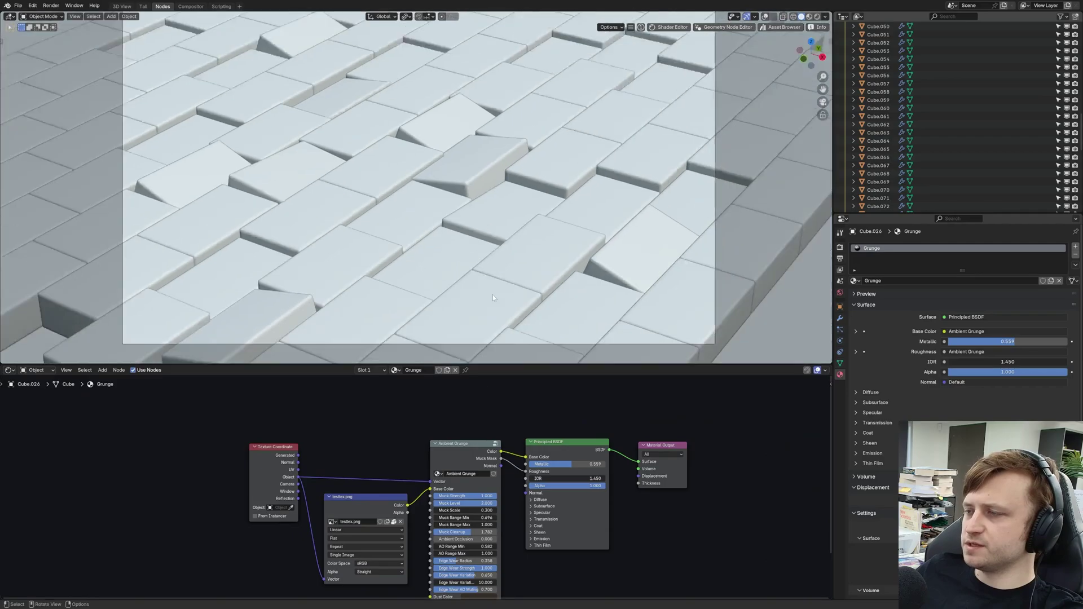
- Show the brick example scene in Rendered shading and set its Ambient Grunge node's Muck Level to 1.498
key("z")
left_click(541, 283)
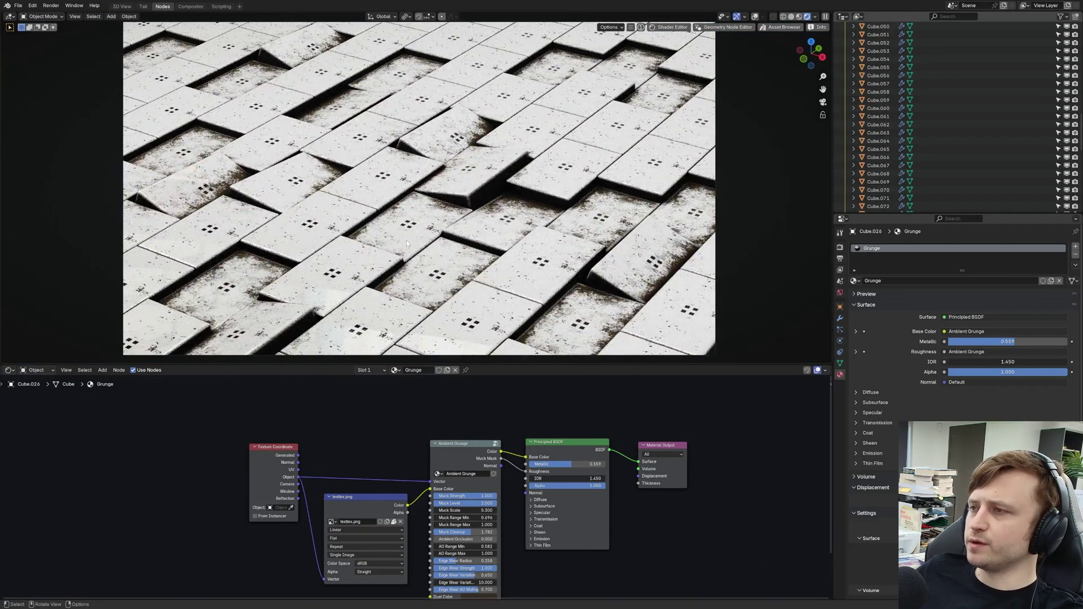
mouse_move(408, 243)
middle_mouse_down()
mouse_move(500, 231)
mouse_move(417, 245)
middle_mouse_up()
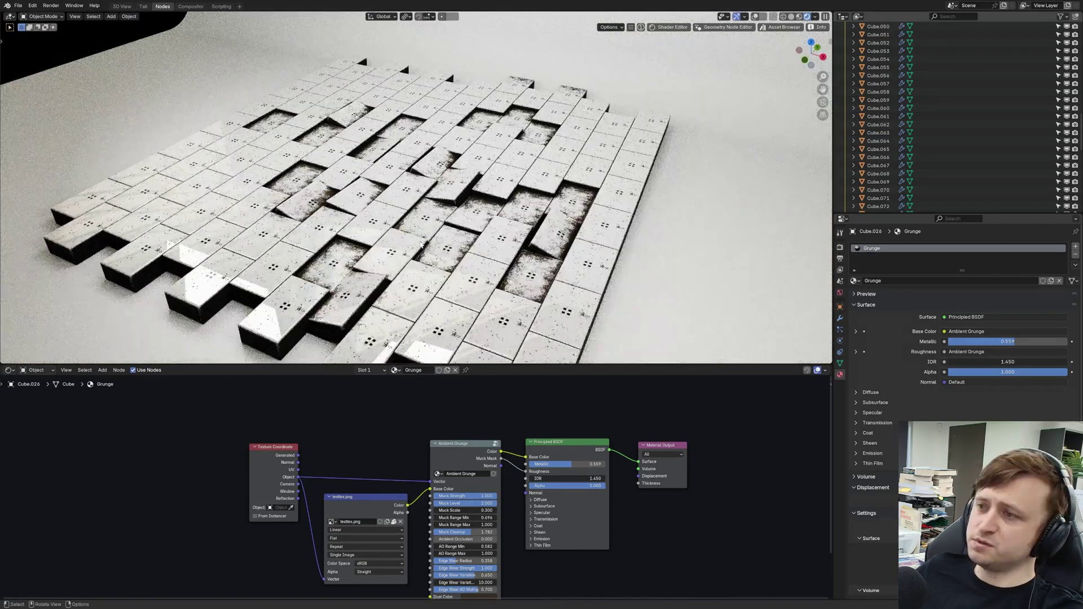
key("KP_0")
scroll(417, 291, "down", 1)
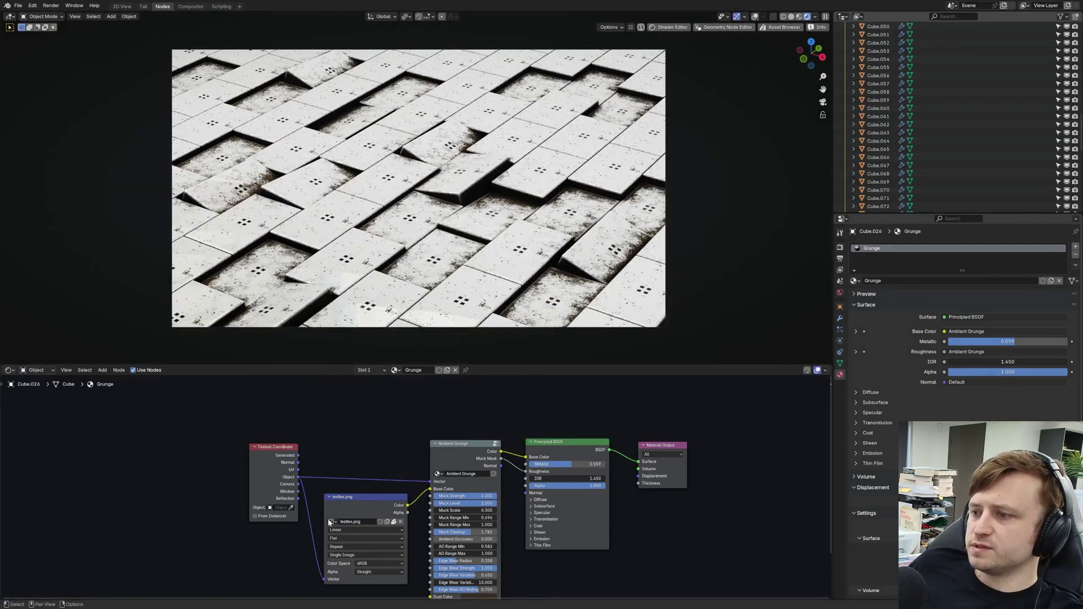
scroll(406, 539, "up", 4)
mouse_move(487, 490)
left_mouse_down()
mouse_move(474, 489)
mouse_move(508, 490)
mouse_move(458, 488)
mouse_move(467, 489)
left_mouse_up()
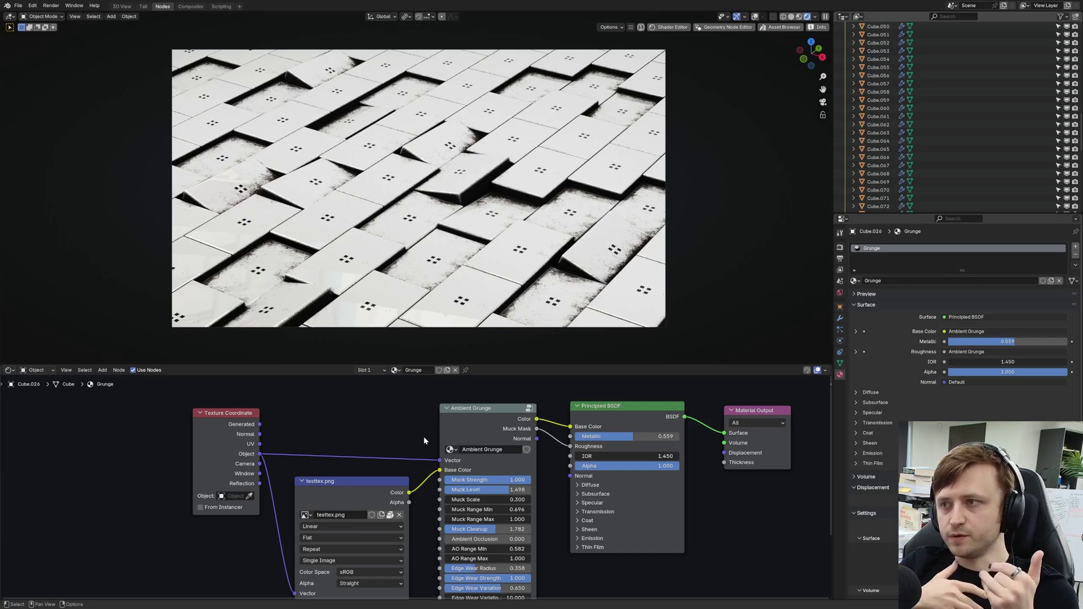
- Examine the grunge and test texture on the bricks up close and return to the camera view
middle_click_drag(432, 225, 253, 255)
scroll(474, 282, "up", 6)
scroll(475, 342, "up", 6)
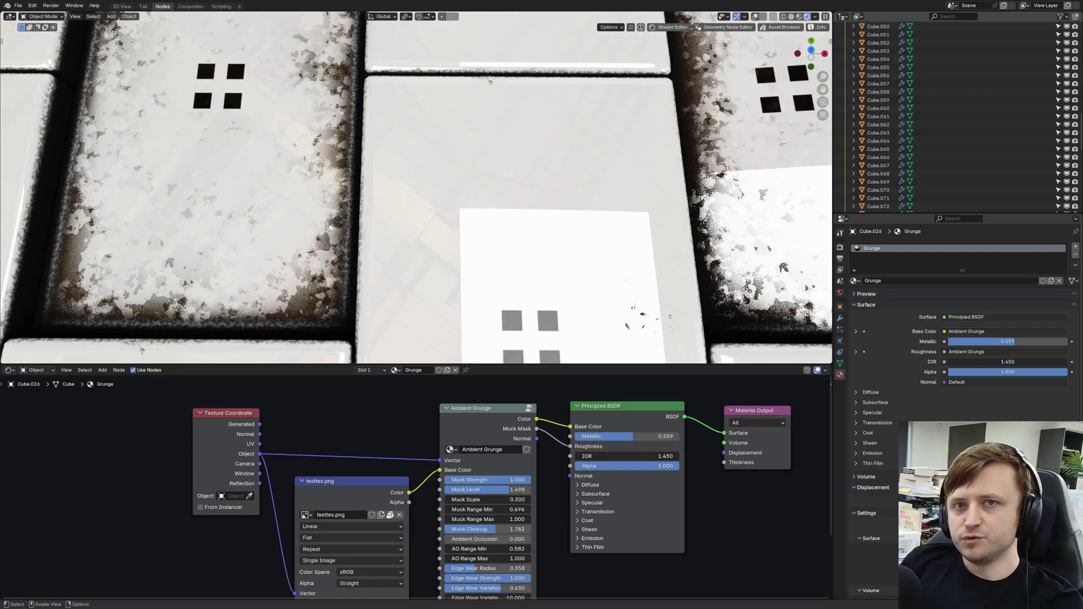
key("KP_0")
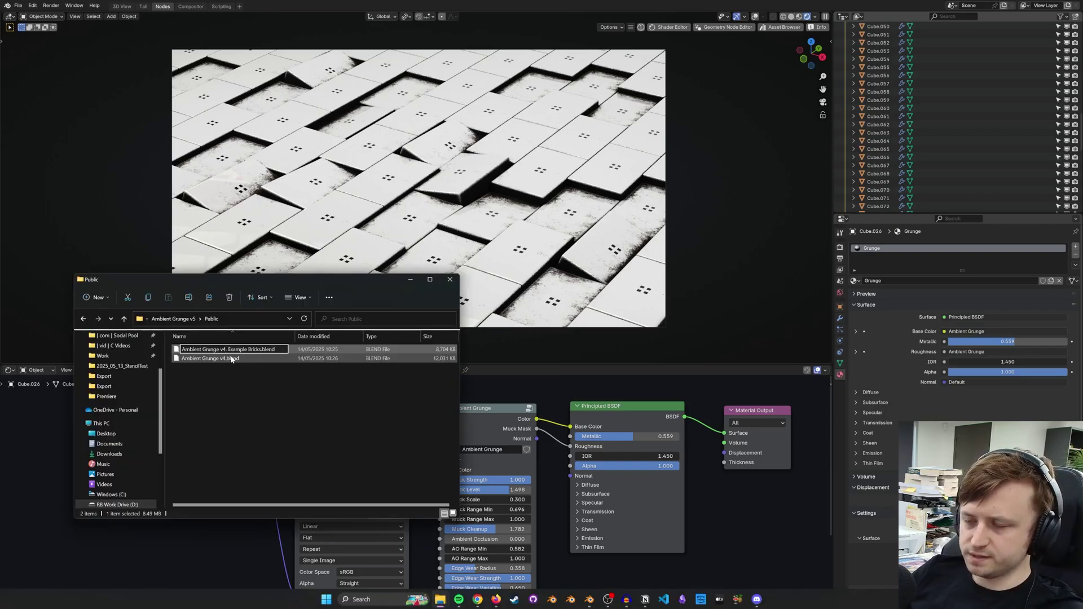
- Edit the file name of Ambient Grunge v4.blend in the Public folder
left_click(230, 359)
left_click(225, 359)
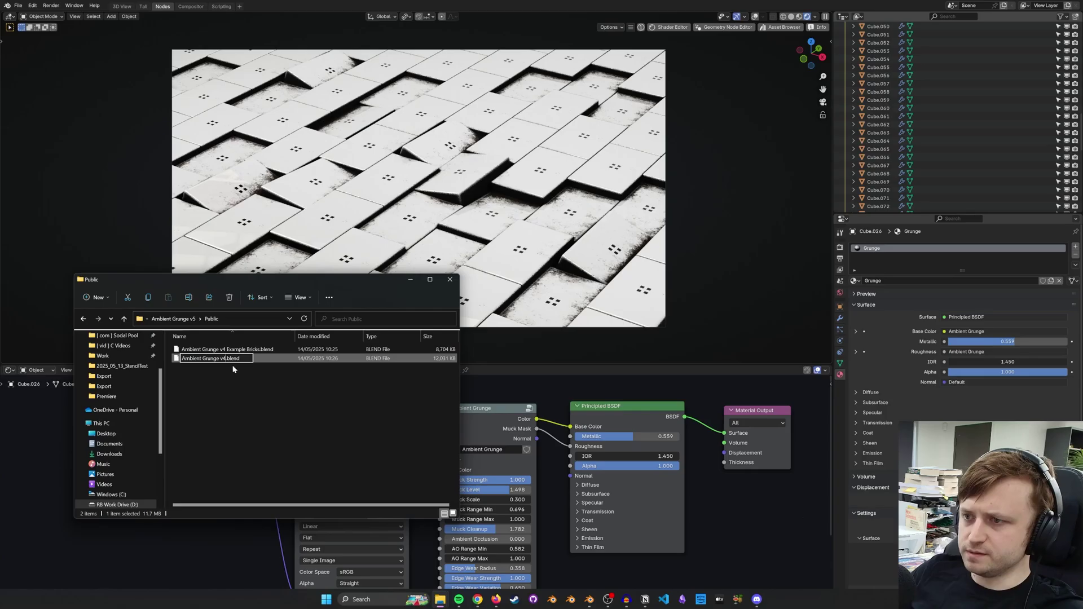
key("Return")
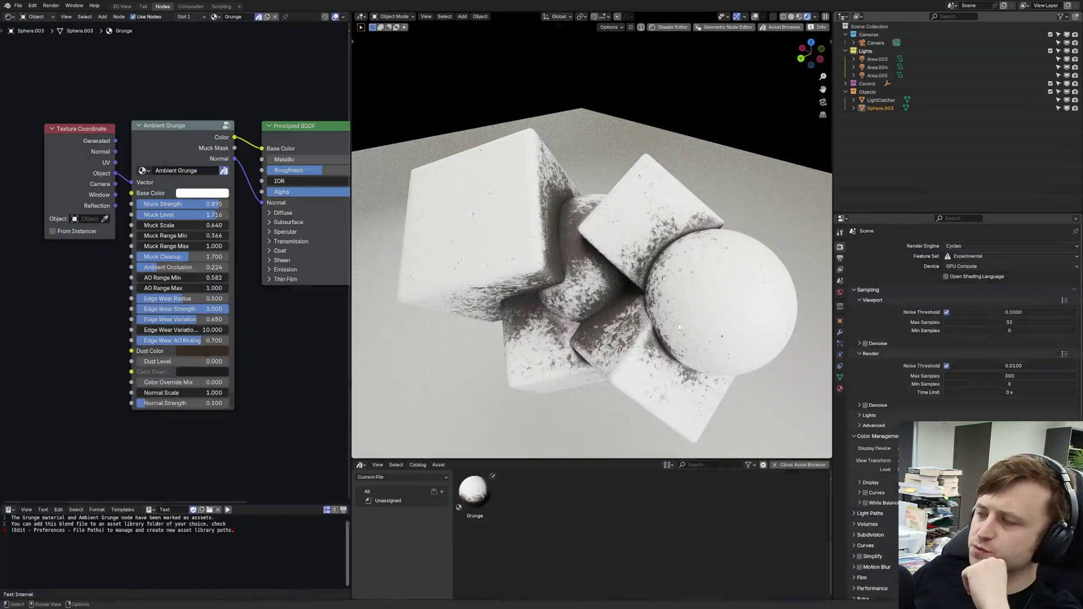
- Inspect the grunge on the cluster of spheres and cubes from several angles and distances
middle_click_drag(678, 327, 551, 327)
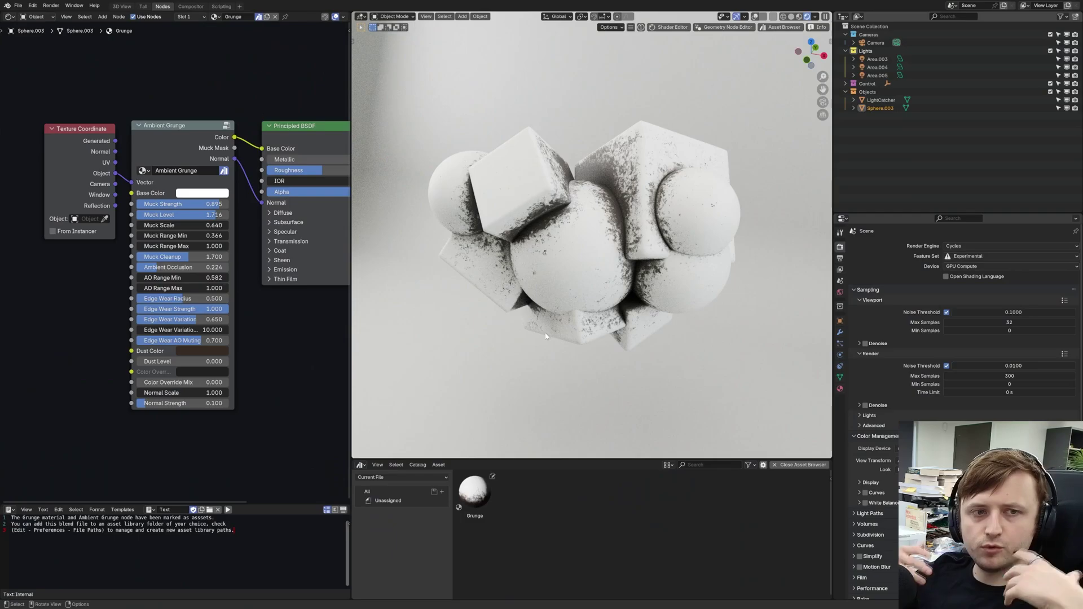
middle_click_drag(546, 336, 585, 316)
scroll(561, 330, "up", 1)
middle_click_drag(557, 403, 586, 372)
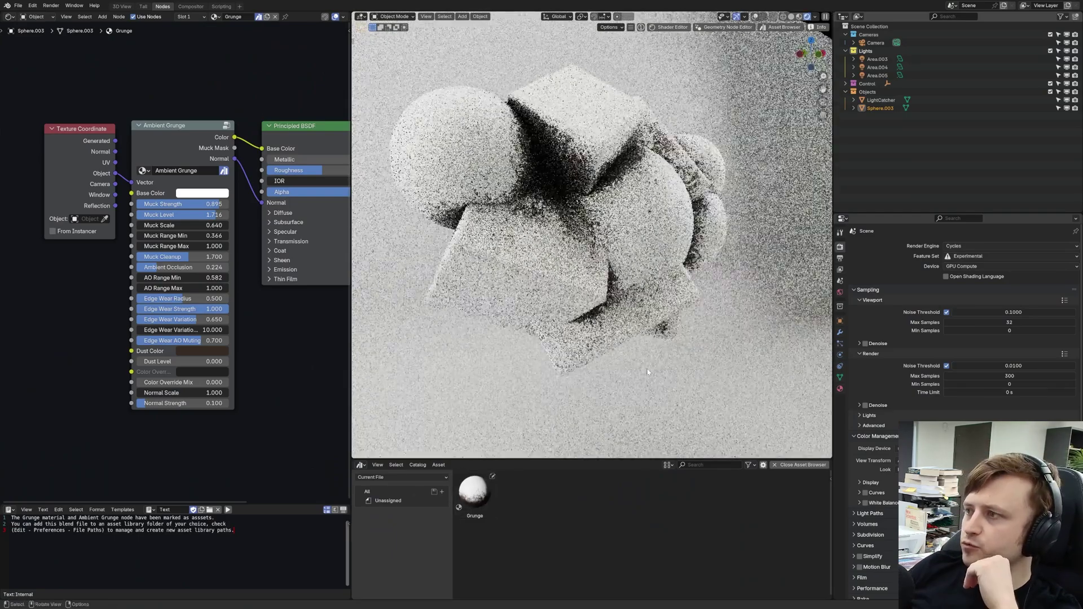
scroll(574, 319, "up", 6)
scroll(574, 318, "down", 5)
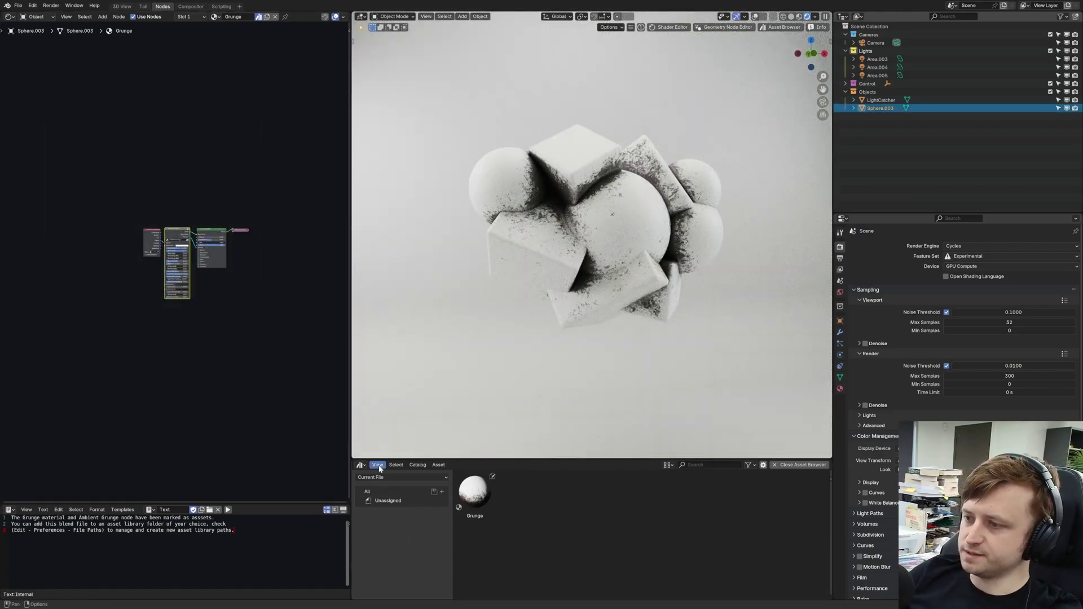
- Display the HDRIs catalog of the Afterglow v2 asset library
left_click(387, 478)
left_click(402, 532)
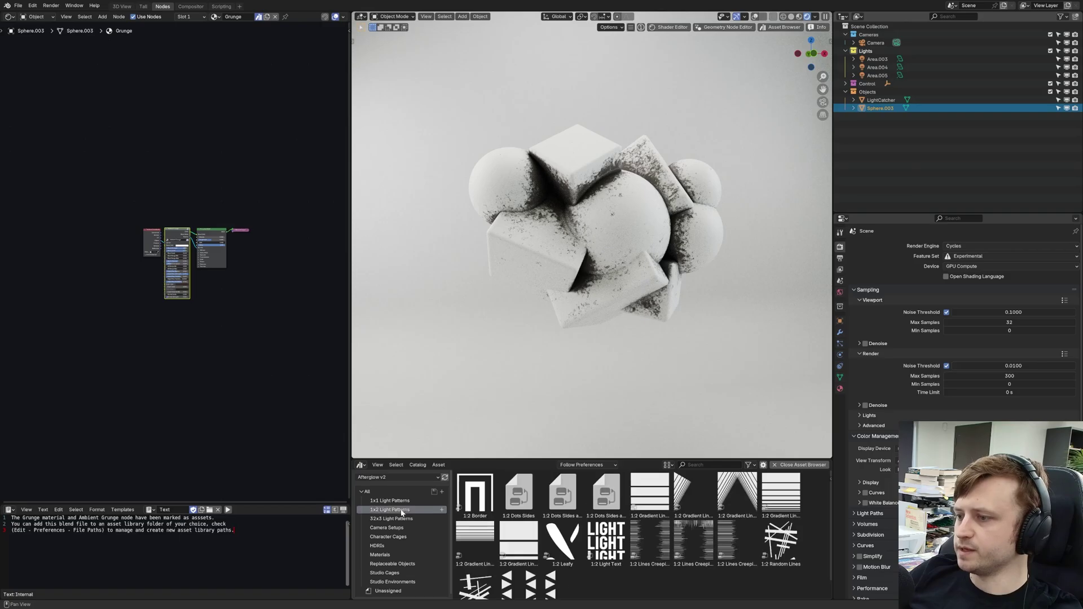
left_click(376, 544)
- Move the LightCatcher object into the Lights collection and switch that collection off and back on
left_click(1050, 51)
left_click(1050, 50)
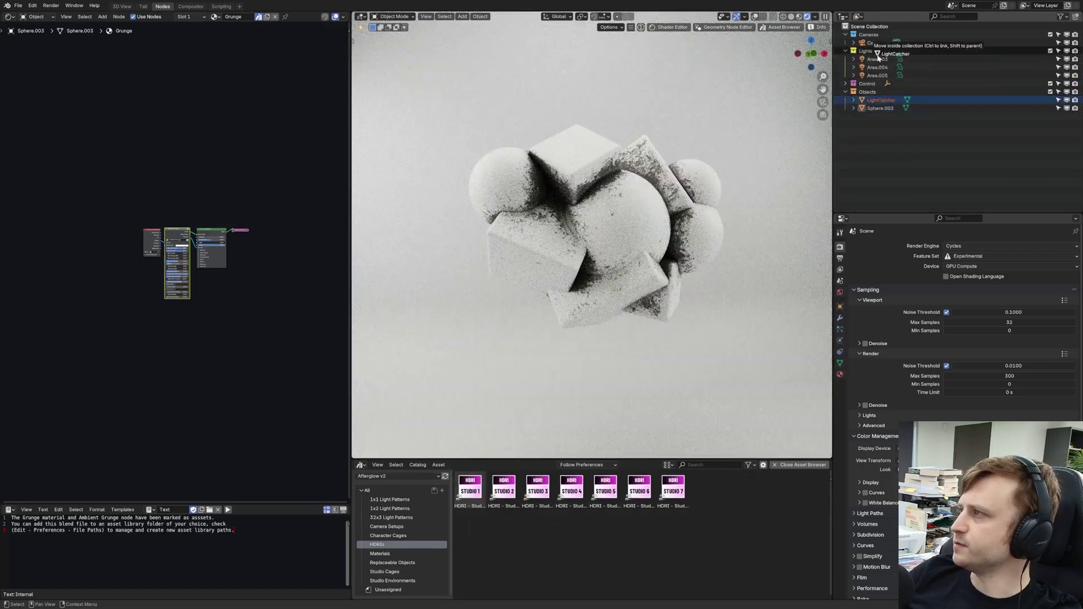
left_click(1050, 51)
left_click(1050, 51)
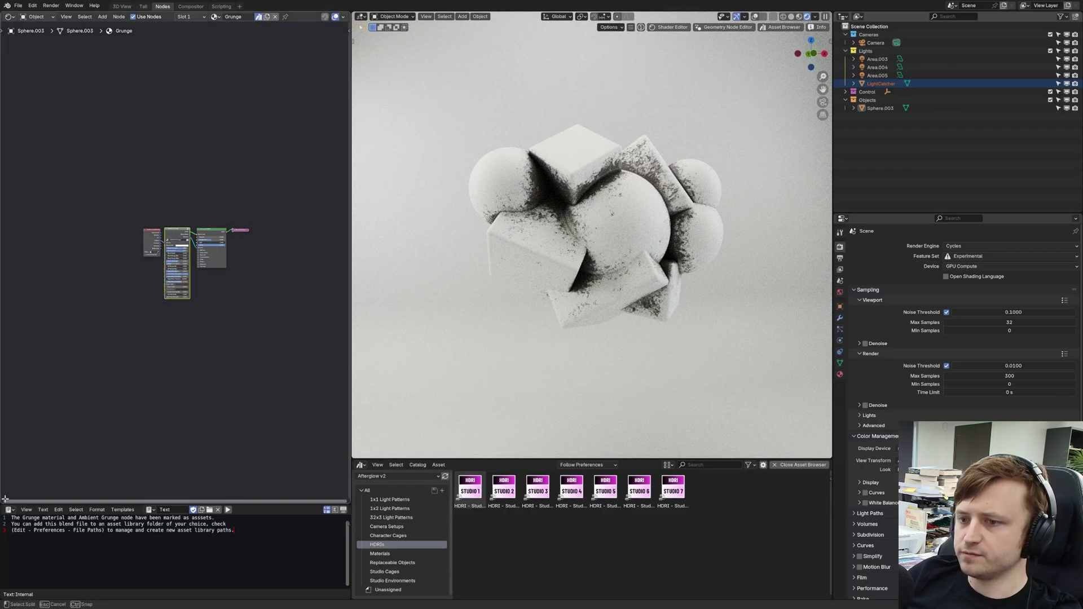
- Split off a second node editor for the World shader and set the render engine to EEVEE
left_click_drag(3, 503, 4, 361)
left_click(9, 366)
left_click(954, 246)
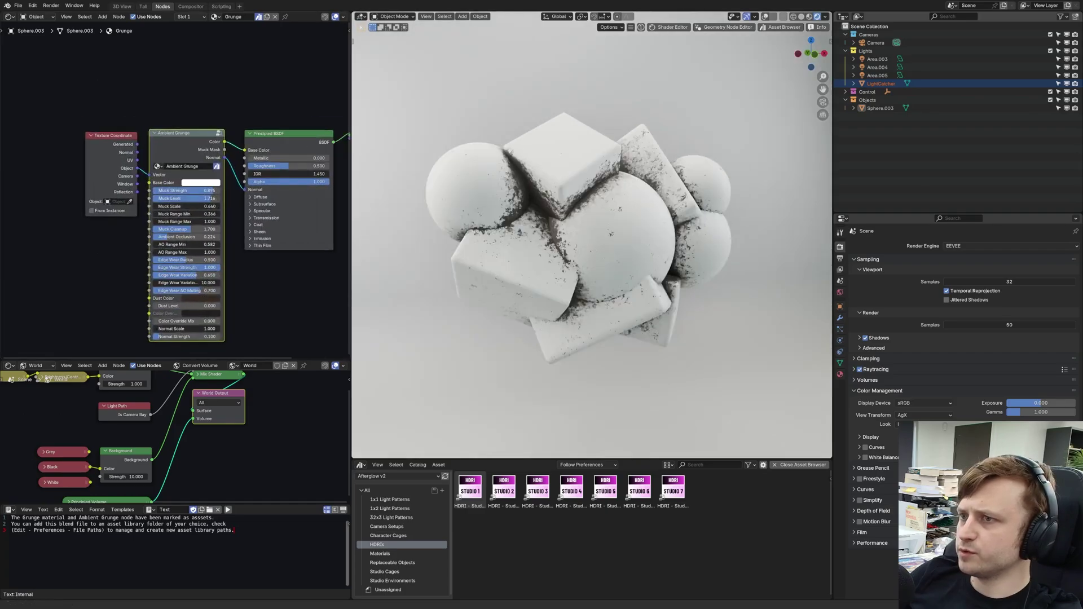
- Slightly lower the Ambient Grunge node's Muck Level and view the object from several sides
mouse_move(210, 198)
left_mouse_down()
mouse_move(154, 198)
mouse_move(207, 198)
left_mouse_up()
middle_click_drag(637, 204, 575, 204)
scroll(486, 207, "down", 4)
middle_click_drag(648, 223, 708, 232)
middle_click_drag(581, 229, 694, 206)
- Select the Area.005 light and turn on the viewport overlays with the surrounding area lights in view
left_click(876, 75)
middle_click_drag(625, 210, 684, 198)
scroll(625, 226, "down", 3)
scroll(625, 226, "down", 4)
key("alt+shift+z")
middle_click_drag(625, 226, 674, 314)
- Try deleting the Area.004 light to compare the lighting from the camera, and undo the deletion
left_click(712, 157)
key("KP_0")
key("Delete")
key("ctrl+z")
- Scale the Area.004 light and reposition it beside the object in the camera view
middle_click_drag(699, 206, 597, 329)
key("s")
left_click(652, 300)
key("KP_0")
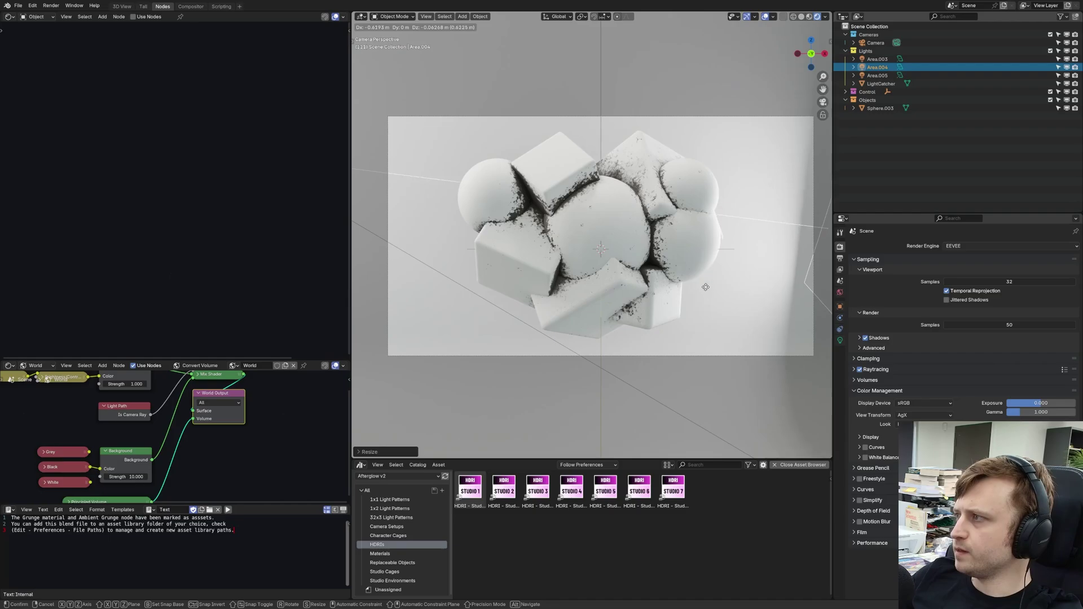
middle_click_drag(827, 294, 712, 313, "shift")
key("t")
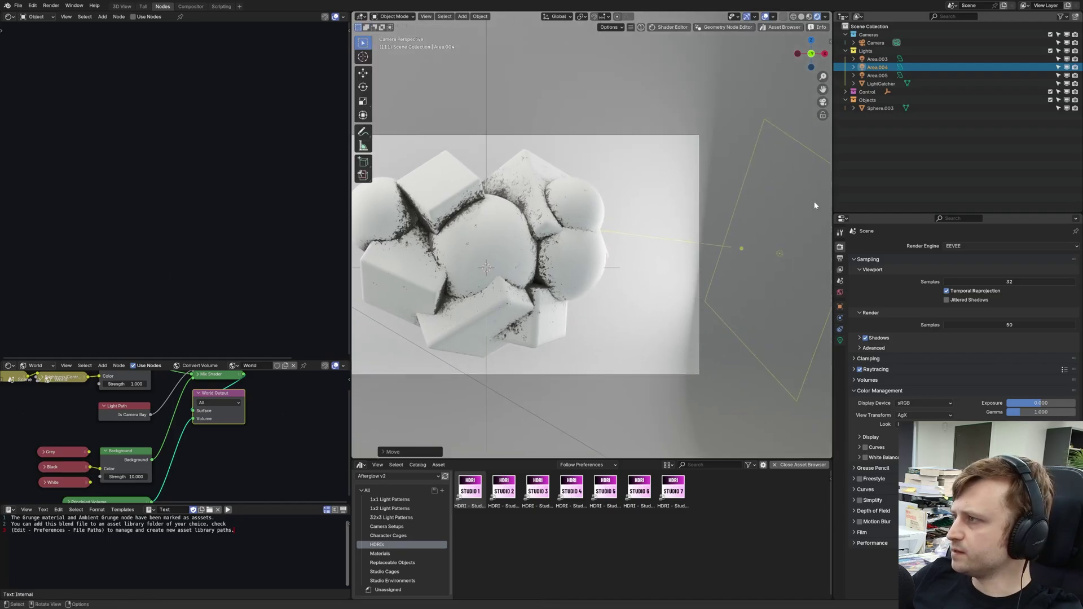
- Rotate the Area.004 light beside the object to change how it falls on the background, and return to the camera view
key("t")
key("r")
left_click(778, 189)
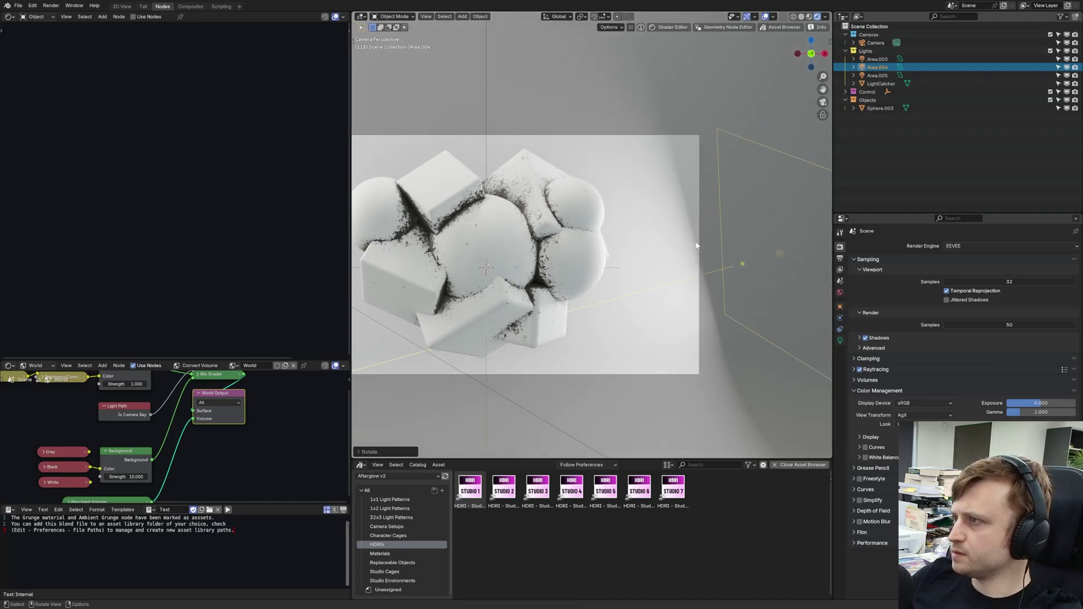
middle_click_drag(685, 249, 522, 200)
key("KP_0")
- Try a saturated blue colour on the Area.004 light and undo the colour change
left_click(457, 214)
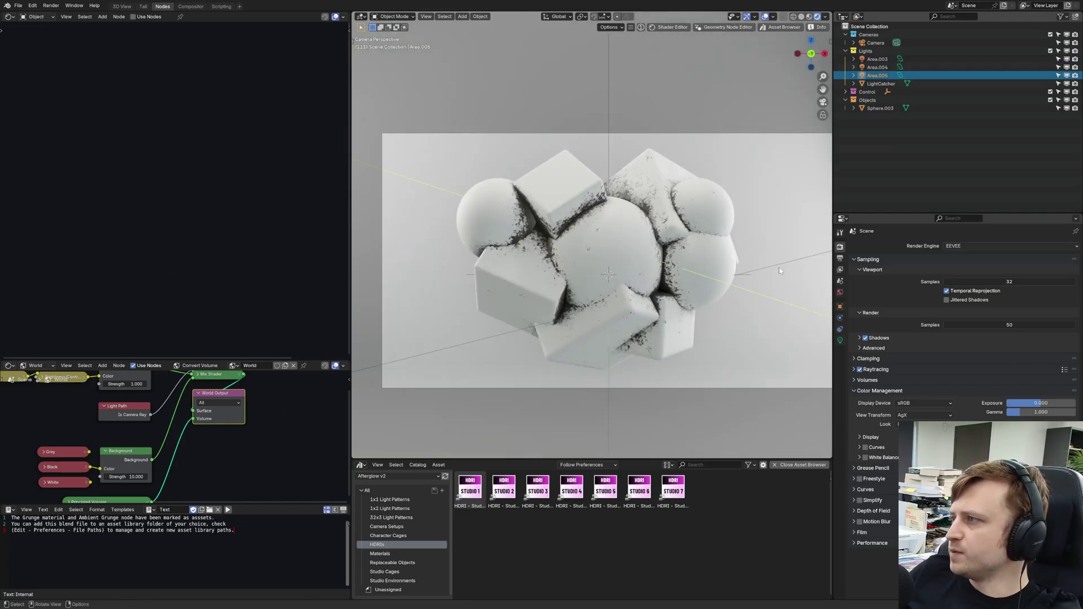
left_click(670, 218)
left_click_drag(1020, 197, 1001, 172)
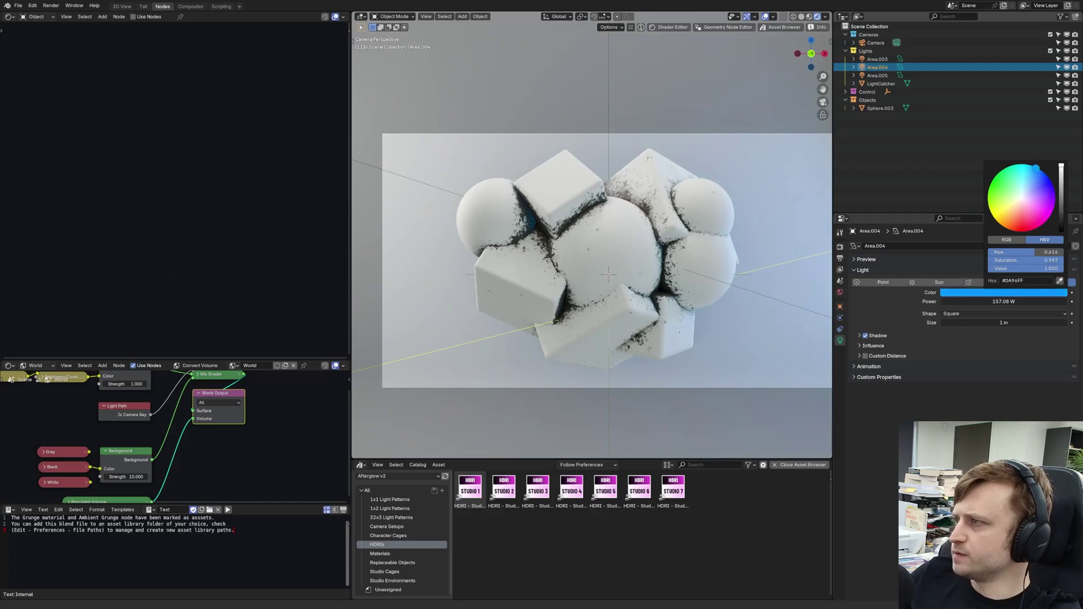
key("ctrl+z")
- Deselect all lights and save the Ambient Grunge v4.1 file
middle_click_drag(587, 273, 576, 277, "shift")
key("alt+a")
key("ctrl+s")
scroll(579, 268, "up", 2)
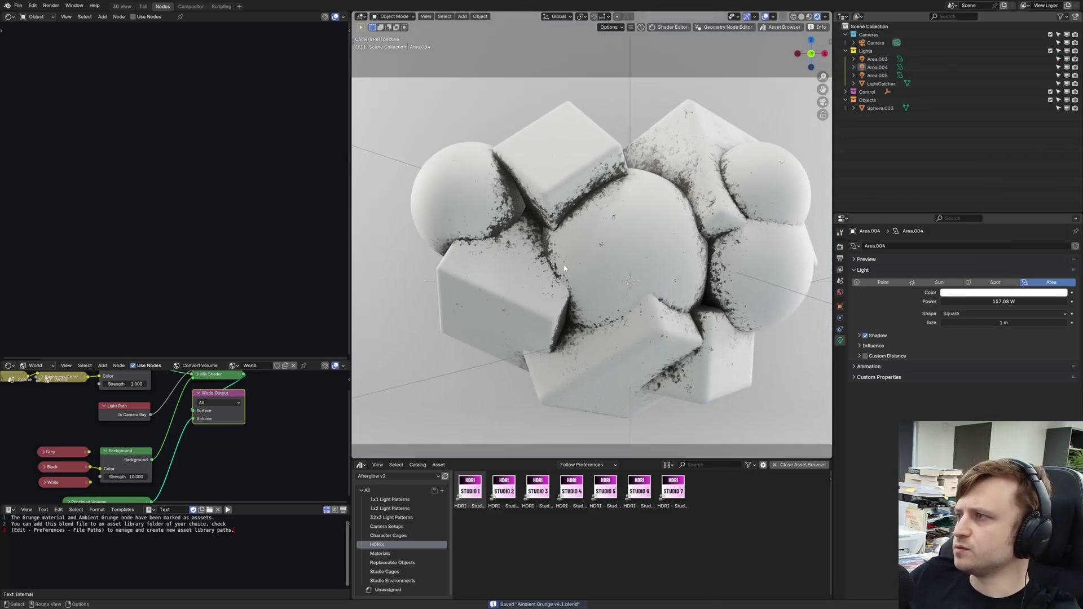
- Select the Sphere.003 object and examine the muck colouring, blending and dust nodes inside its Ambient Grunge group
left_click(564, 269)
scroll(564, 269, "down", 1)
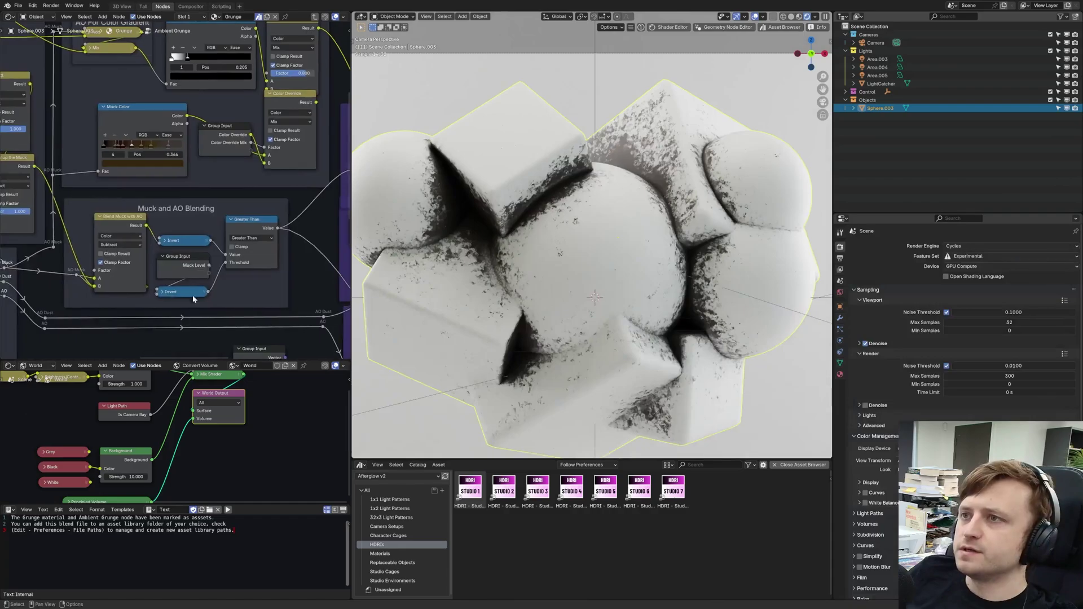
scroll(234, 306, "up", 4)
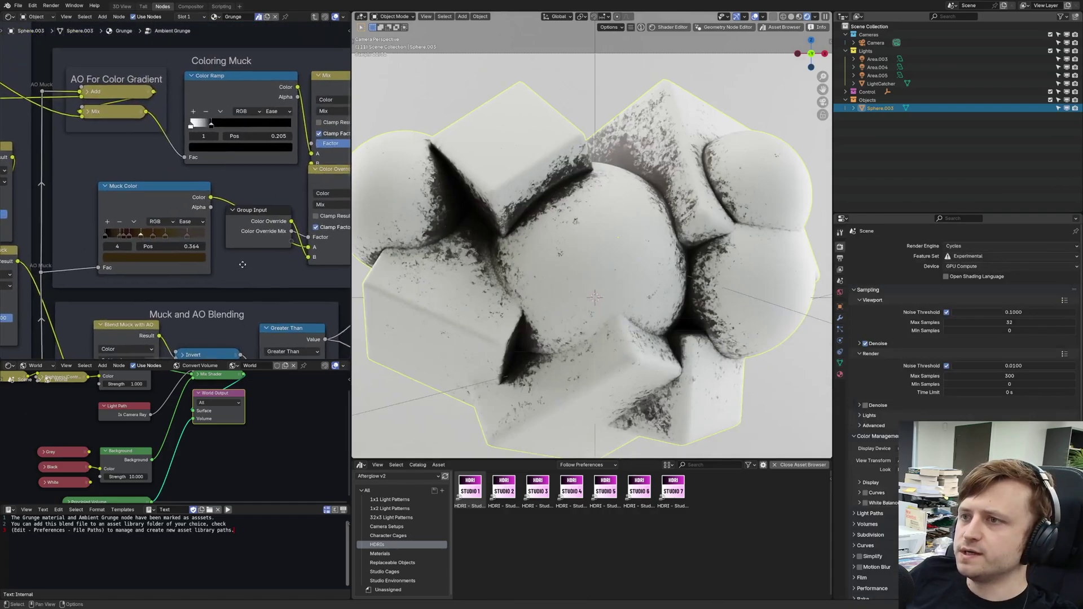
middle_click_drag(213, 285, 195, 119)
scroll(284, 271, "down", 2)
left_click_drag(195, 119, 196, 91)
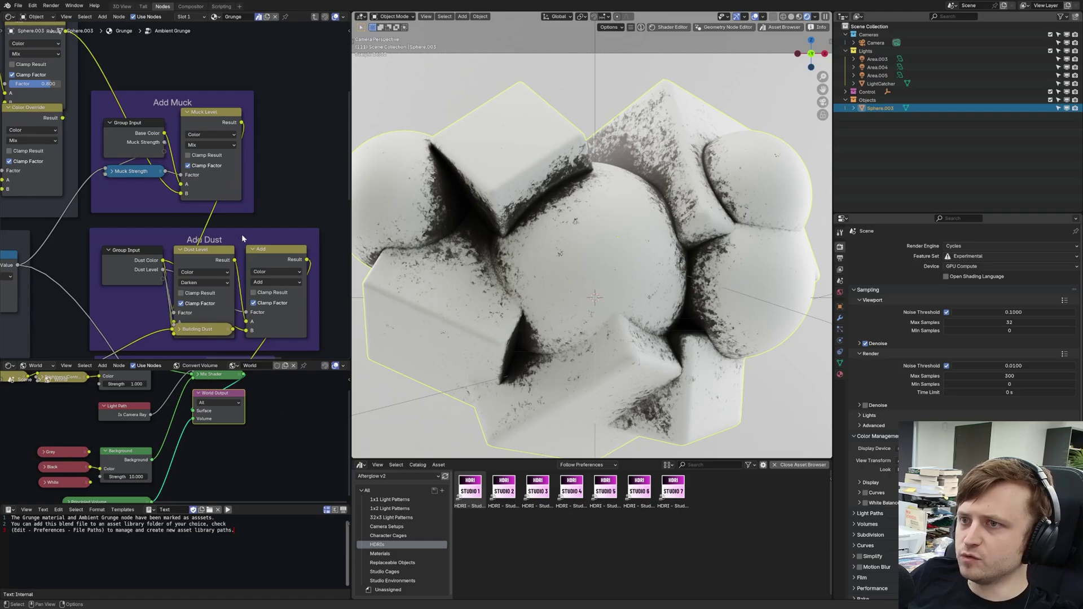
left_click_drag(239, 235, 248, 227)
scroll(248, 225, "down", 1)
middle_click_drag(248, 225, 217, 216)
- Show the unassigned assets of the Procedural Patterns library with smaller thumbnails
left_click(391, 476)
left_click(395, 576)
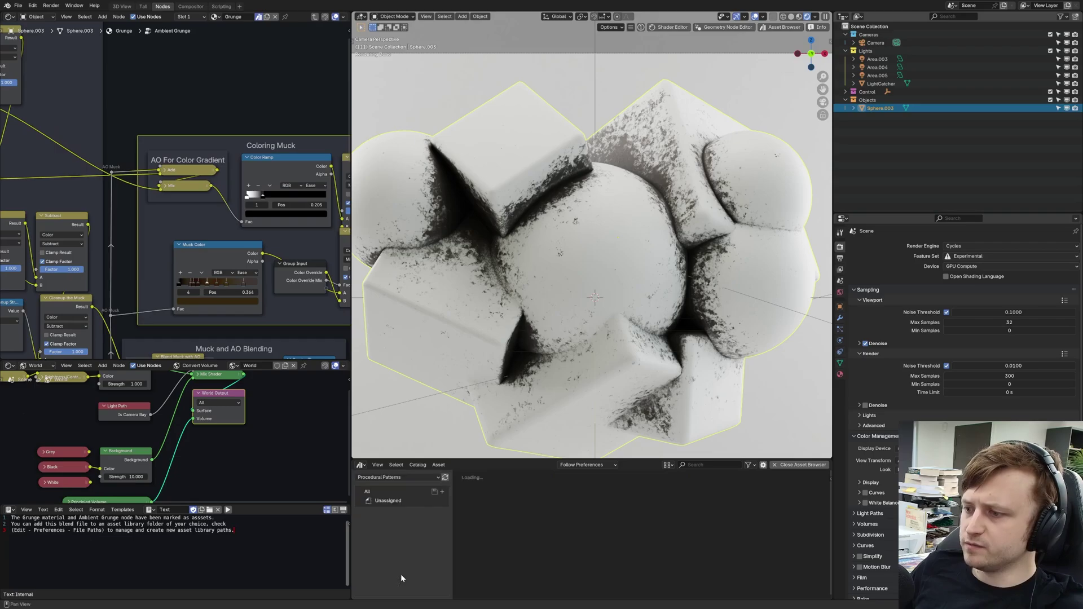
left_click(401, 500)
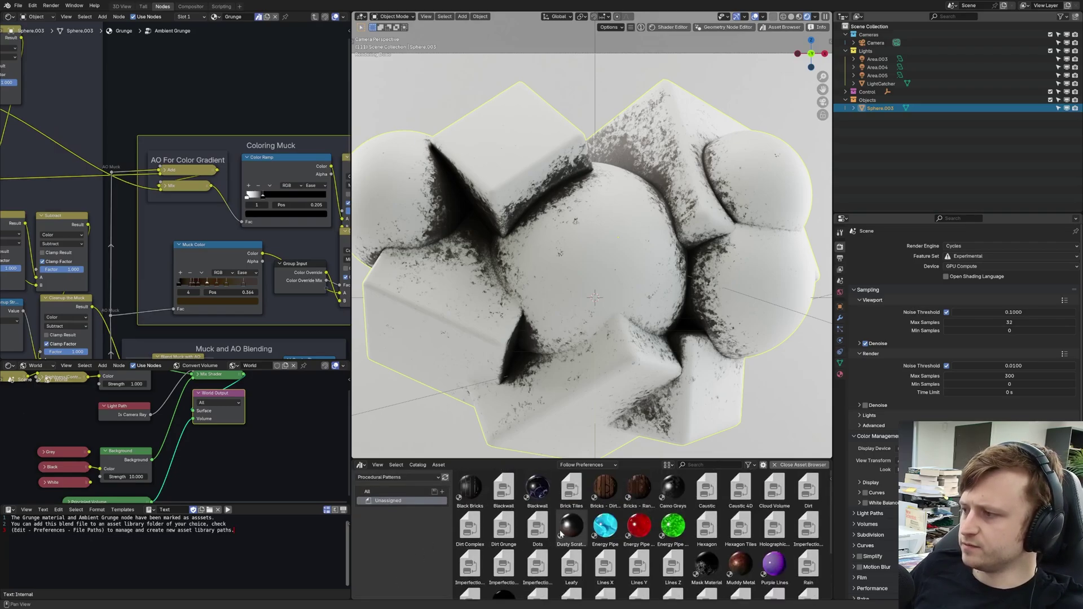
scroll(719, 566, "down", 2, "ctrl")
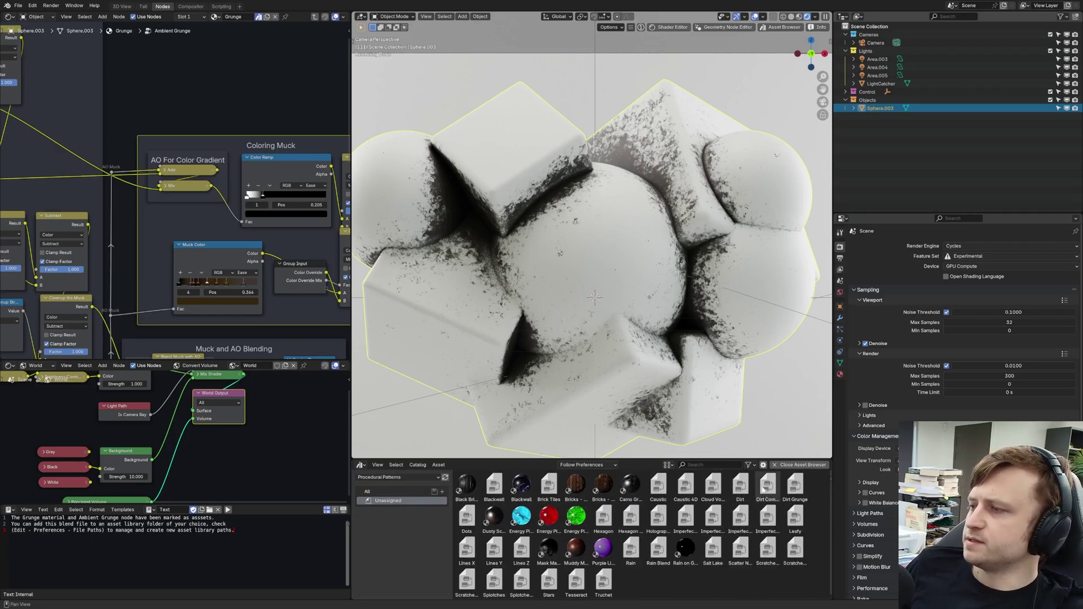
- Reposition the Group Input node that feeds the lower Noise Texture inside the Ambient Grunge group
middle_click_drag(152, 173, 158, 202)
left_click_drag(159, 202, 160, 247)
left_click_drag(81, 192, 81, 195)
key("g")
left_click(78, 240)
middle_click_drag(133, 183, 166, 260)
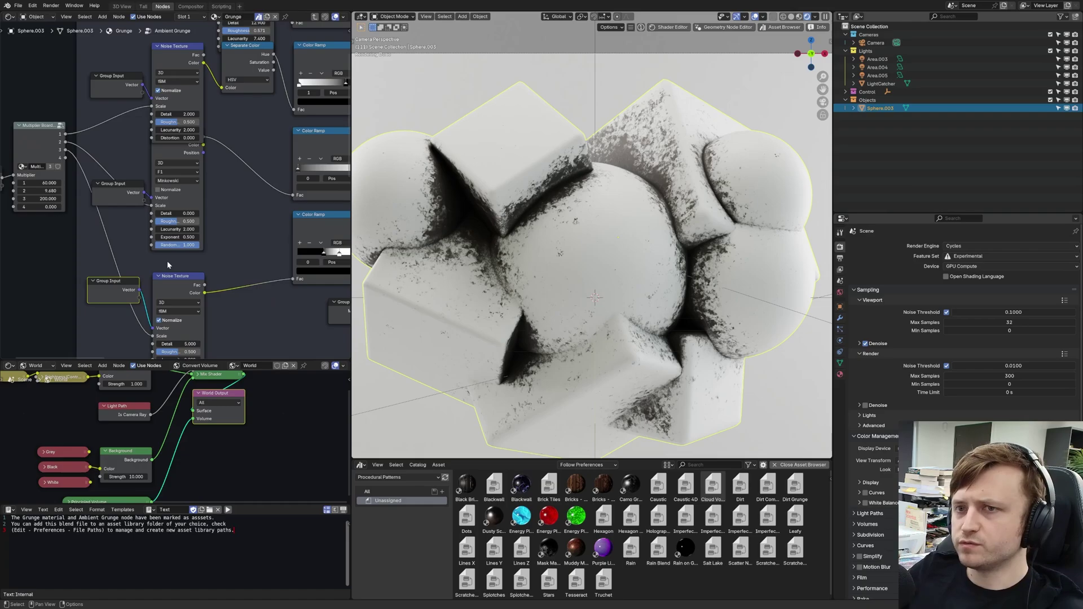
- Space out the overlapping Noise Texture and Voronoi Texture nodes, moving each together with its Group Input node
middle_click_drag(167, 162, 159, 228)
middle_click_drag(104, 184, 189, 226)
left_click_drag(101, 256, 30, 225)
middle_click_drag(169, 243, 158, 160)
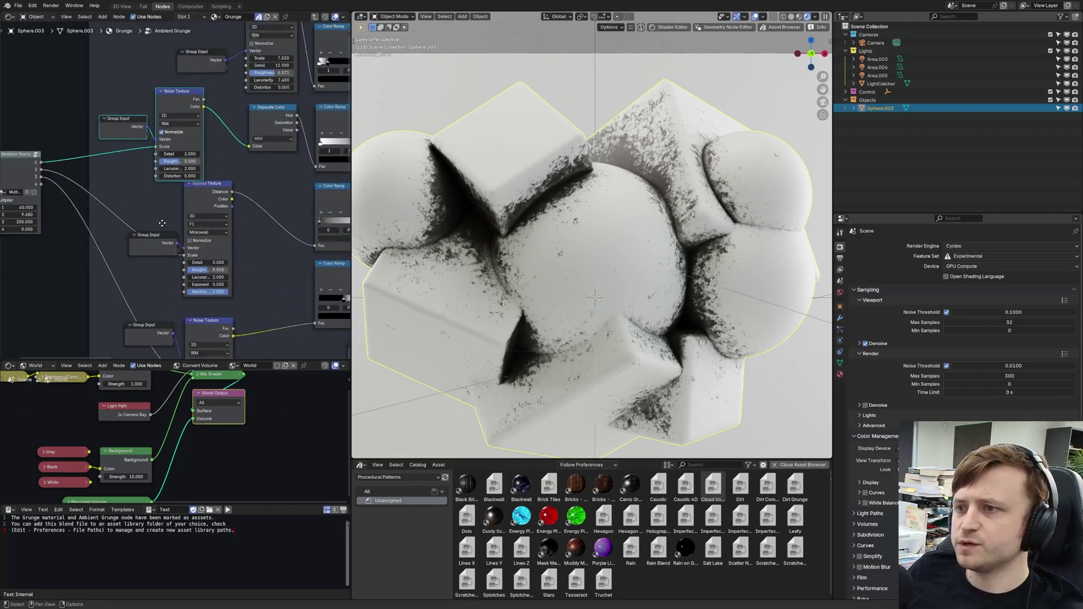
left_click_drag(158, 211, 169, 172)
key("g")
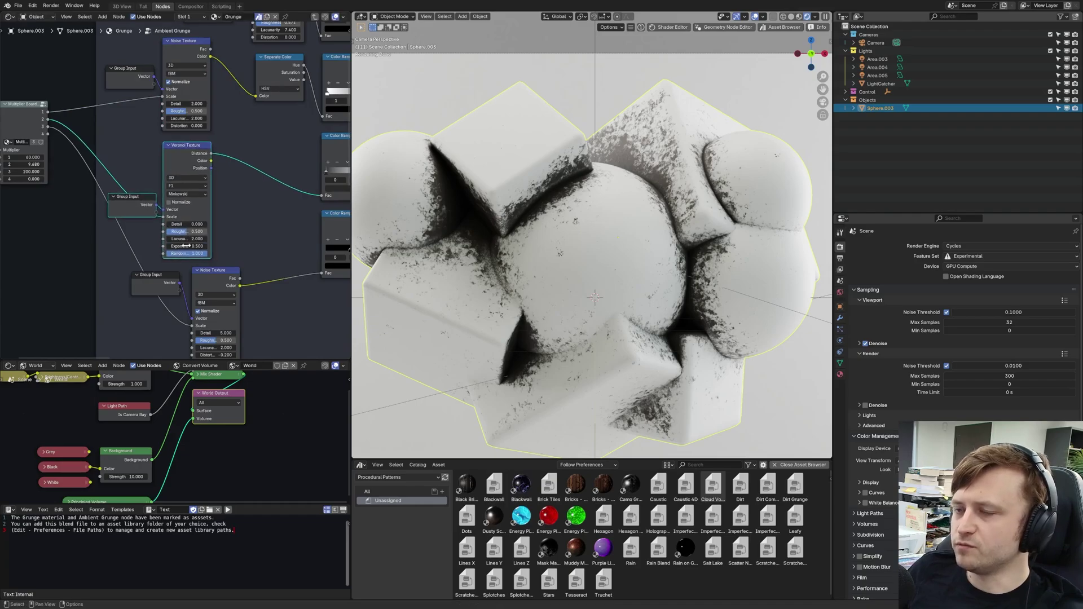
- Move the lower Noise Texture with its Group Input under the Voronoi Texture, and reposition the Multiplier Board with its input
middle_click_drag(159, 301, 144, 175)
left_click_drag(102, 193, 198, 159)
key("g")
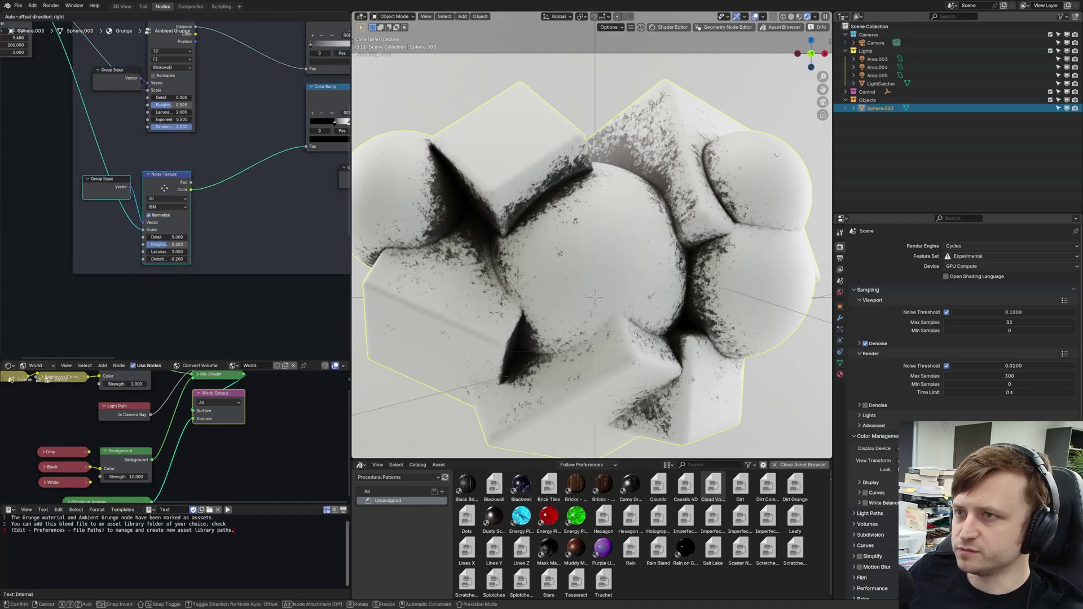
left_click(166, 191)
left_click(225, 191)
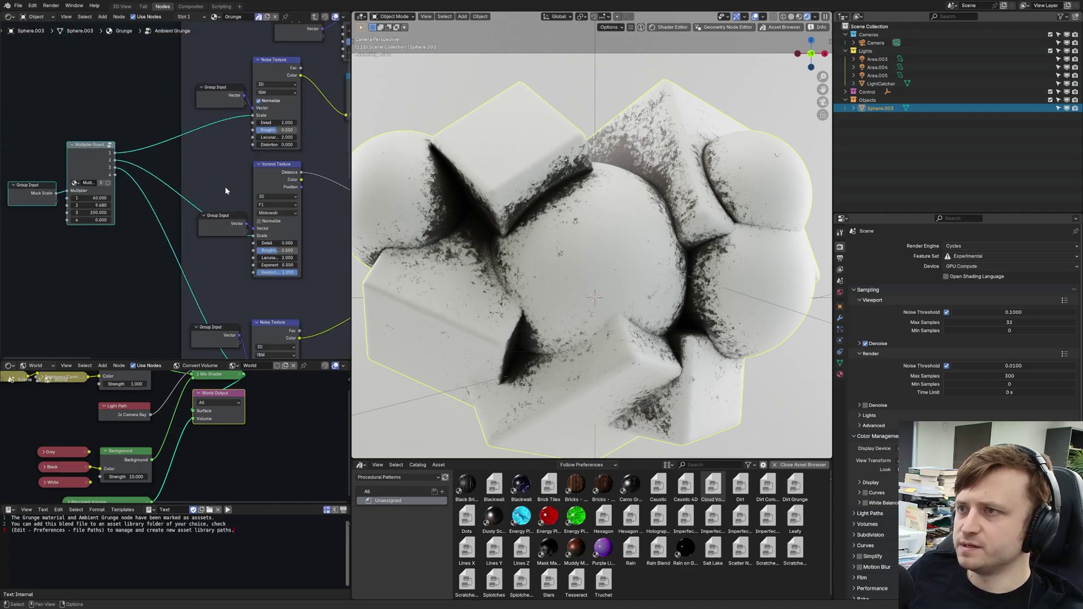
- Select the Group Input nodes beside the Noise and Voronoi textures to line them up in a column
middle_click_drag(225, 191, 183, 216)
left_click(186, 130)
left_click(183, 254, "shift")
middle_click_drag(189, 280, 175, 214)
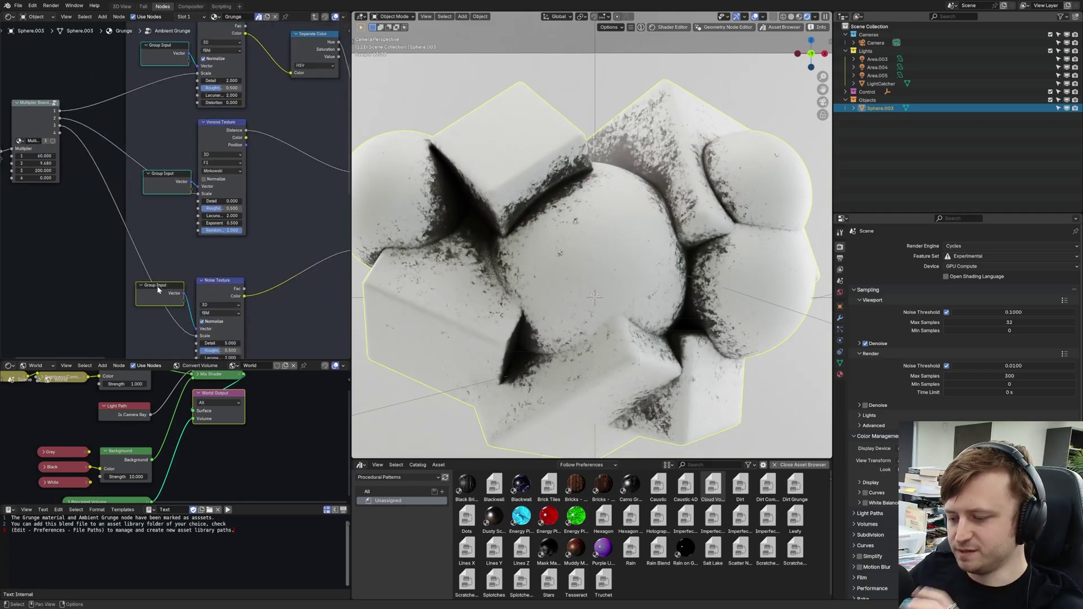
- Return to the Grunge material and add the Dirt Complex and Dirt Grunge assets, feeding both with Object texture coordinates
key("Tab")
middle_click_drag(265, 271, 226, 340)
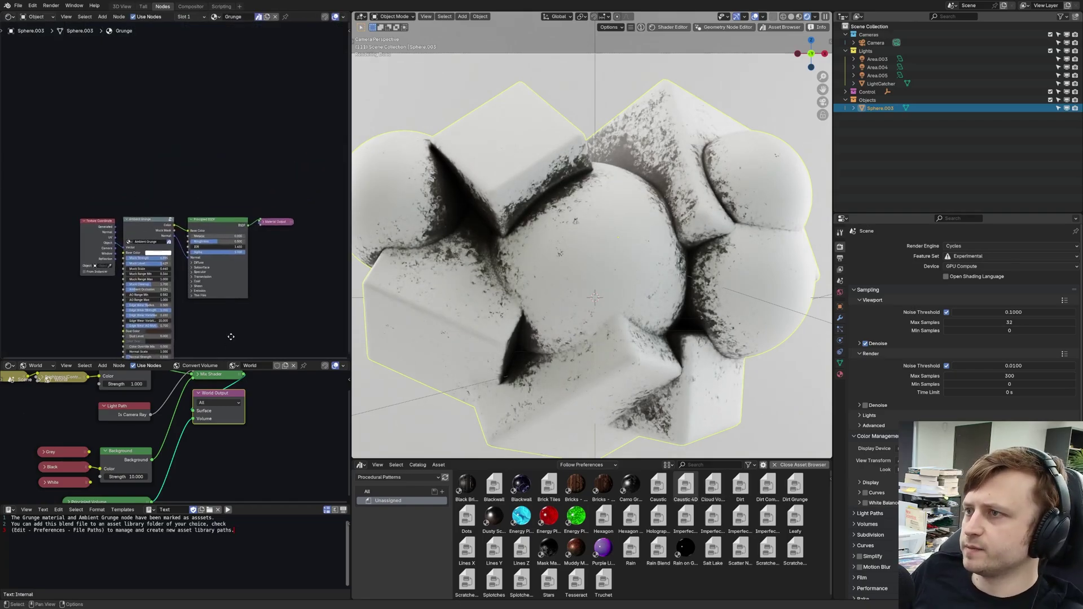
scroll(226, 340, "up", 2)
left_click_drag(767, 484, 136, 73)
middle_click_drag(141, 78, 164, 139)
left_click_drag(164, 138, 124, 126)
left_click_drag(795, 486, 170, 112)
scroll(228, 192, "up", 2)
middle_click_drag(231, 188, 256, 195)
left_click_drag(64, 264, 208, 135)
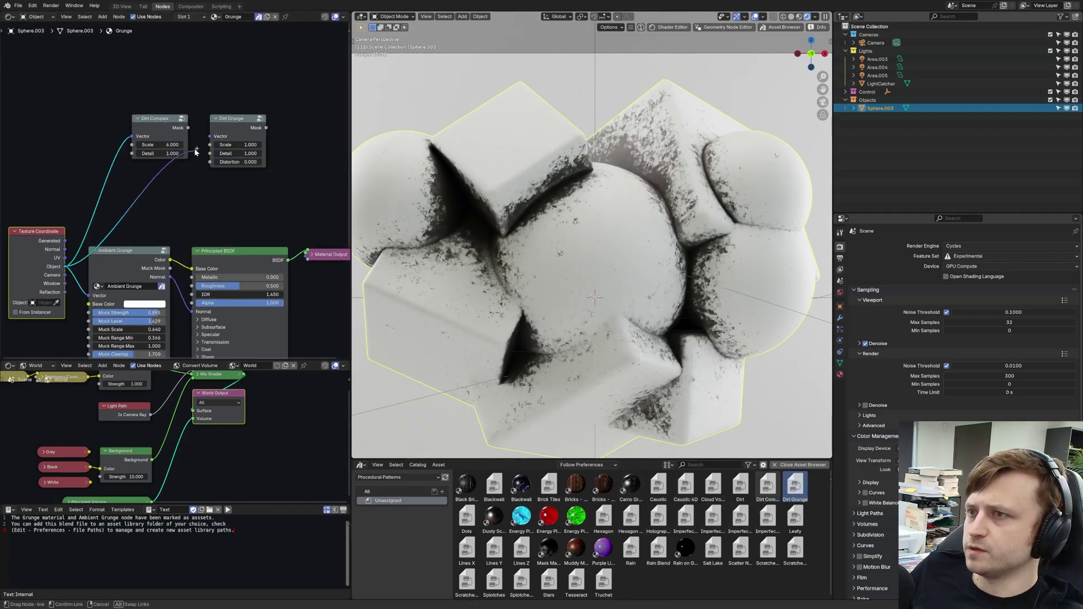
- Connect the Dirt Grunge mask to the Principled BSDF's Base Color and inspect the pattern on the object up close
middle_click_drag(260, 206, 201, 223)
left_click_drag(195, 115, 122, 256)
middle_click_drag(199, 228, 251, 238)
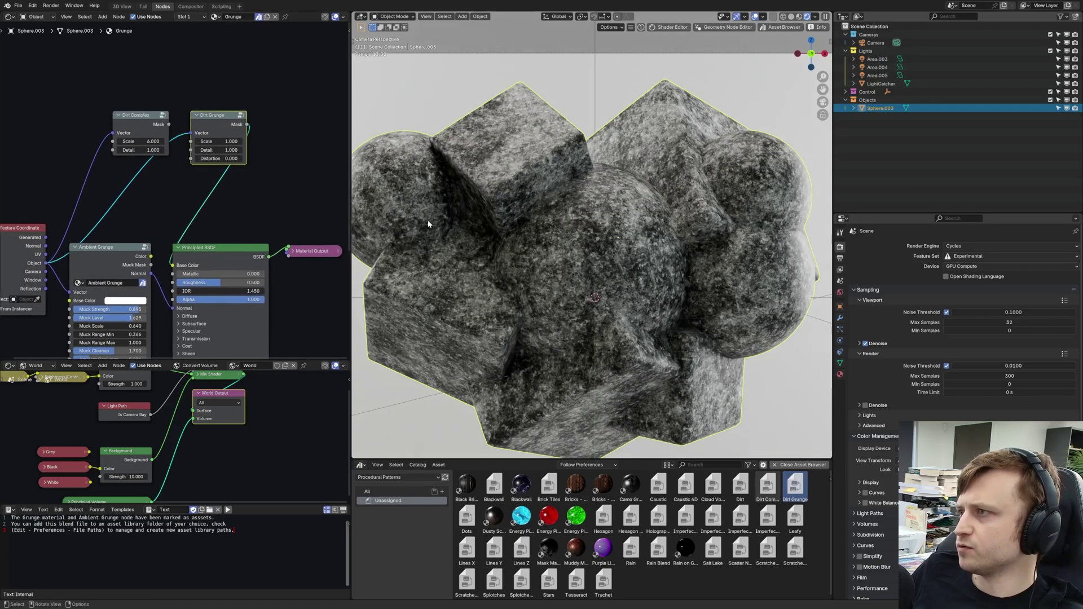
scroll(530, 221, "up", 6)
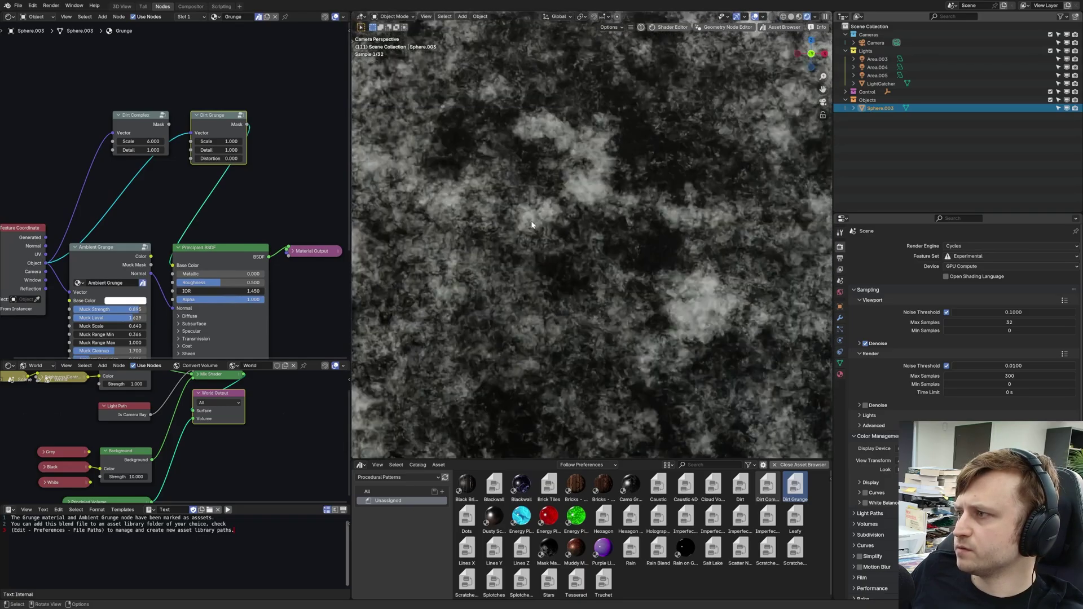
scroll(530, 221, "down", 5)
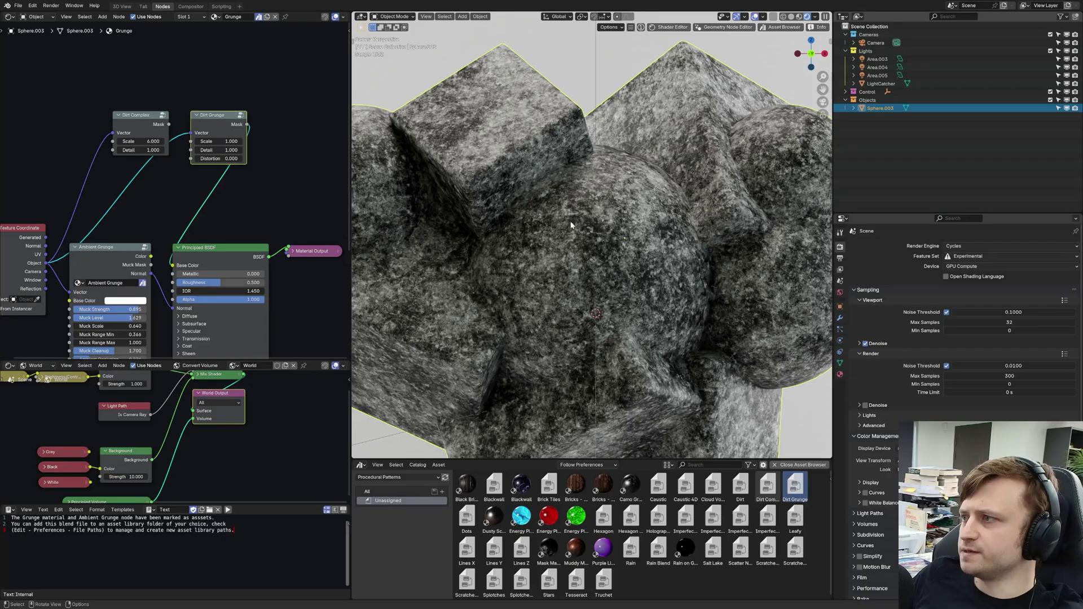
- Connect the Dirt Complex mask to the Base Color instead and inspect its pattern up close
left_click_drag(169, 124, 169, 190)
left_click_drag(172, 264, 173, 265)
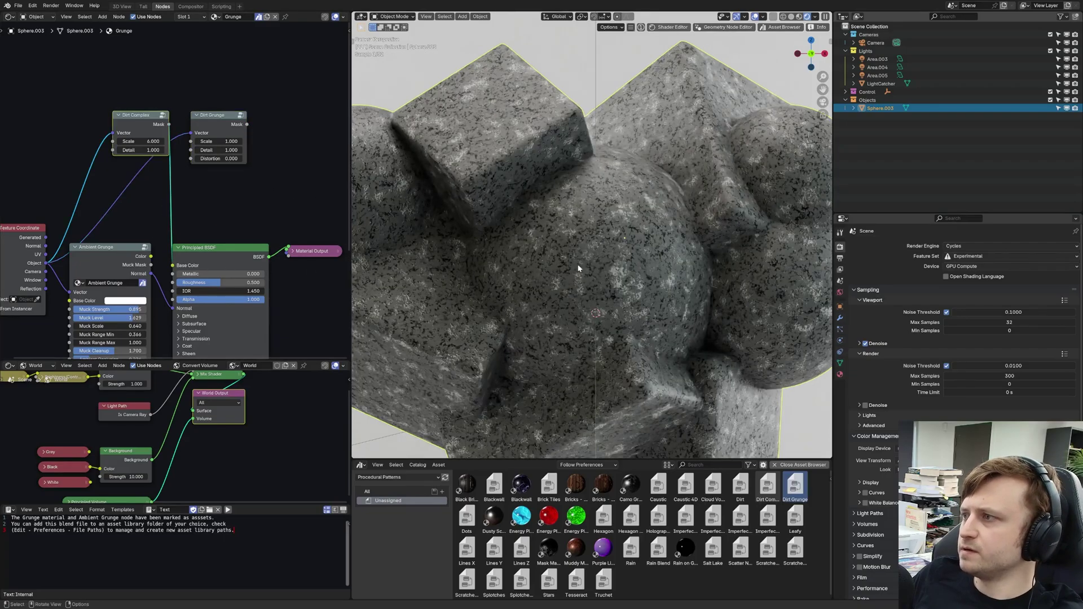
scroll(611, 269, "up", 5)
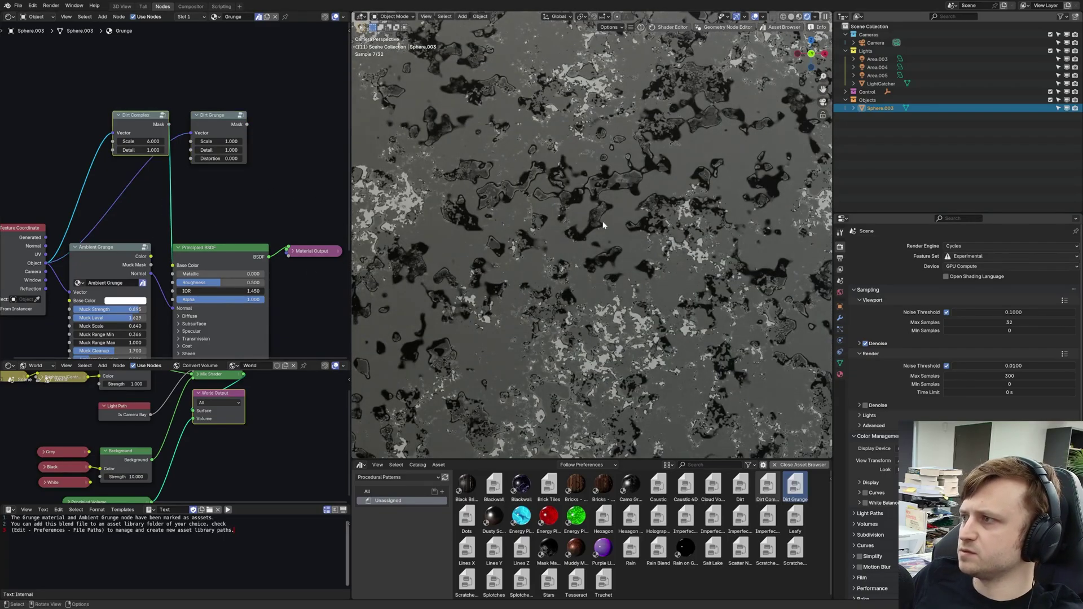
left_click_drag(600, 207, 499, 188)
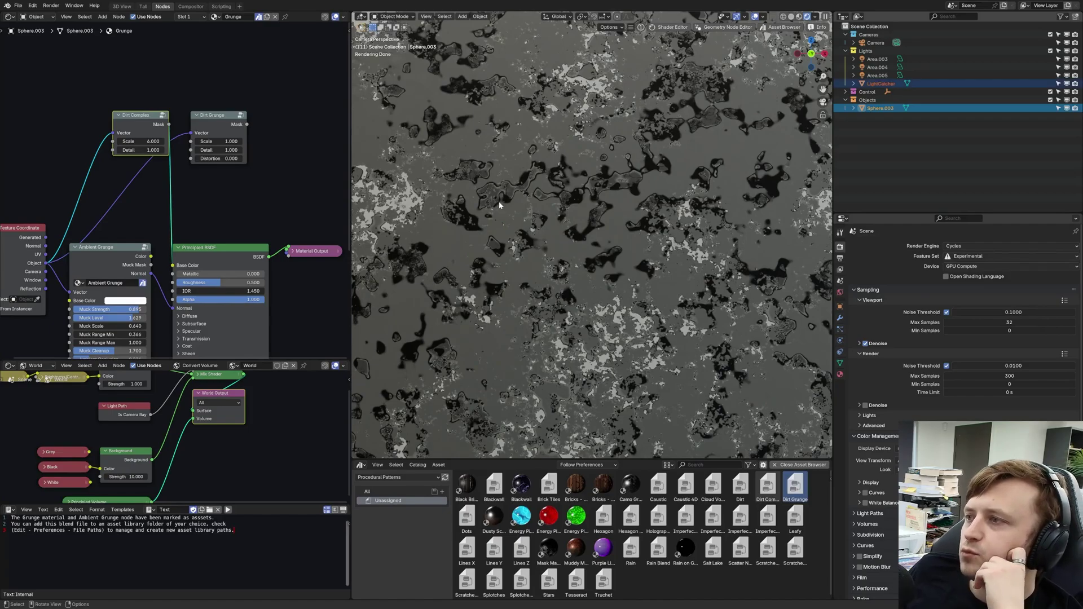
scroll(509, 223, "down", 3)
scroll(259, 206, "up", 1)
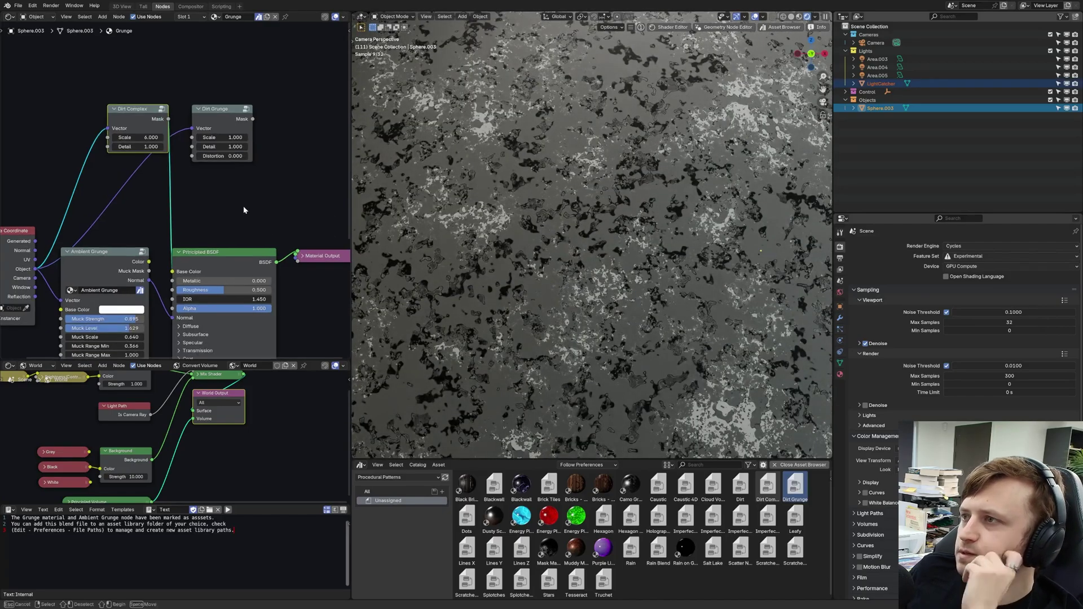
- Add a Mix Color node combining the Dirt Grunge mask as A and Dirt Complex mask as B, feeding the Base Color
scroll(244, 209, "down", 1)
left_click_drag(213, 150, 138, 284)
key("shift+a")
type("mix c")
key("Return")
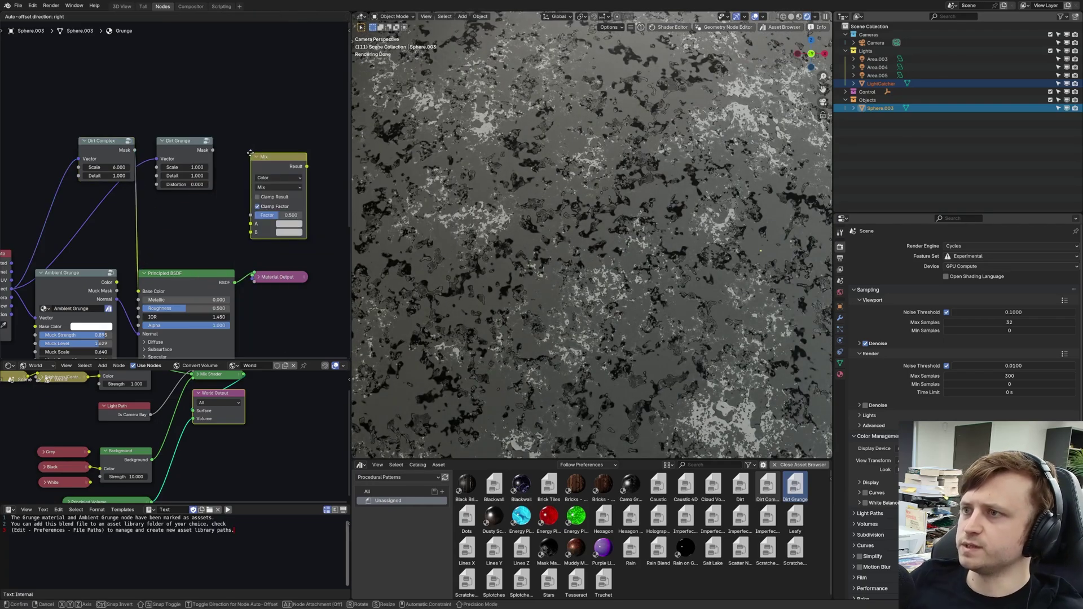
left_click(252, 135)
left_click_drag(297, 136, 258, 134)
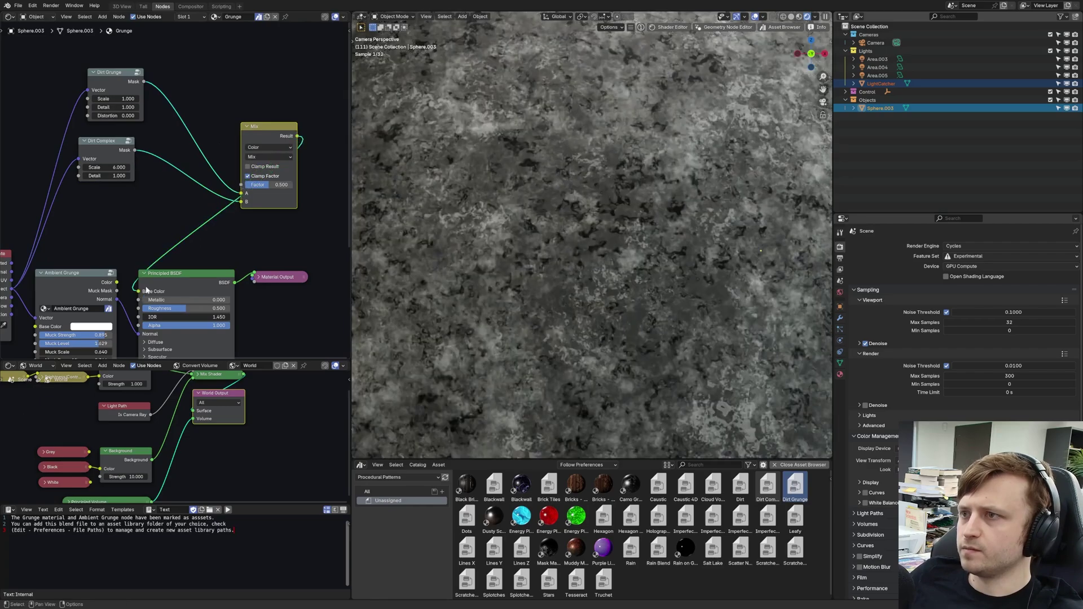
- Try the Subtract and Difference blending modes on the Mix node at factor 1.000, comparing the dirt across the surface
left_click(250, 156)
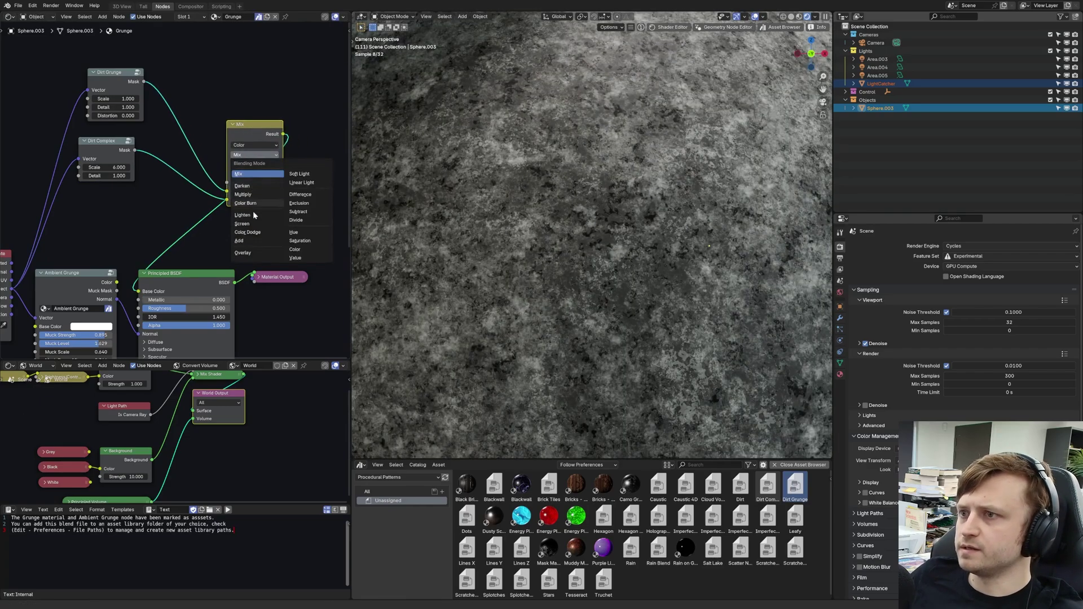
left_click(297, 211)
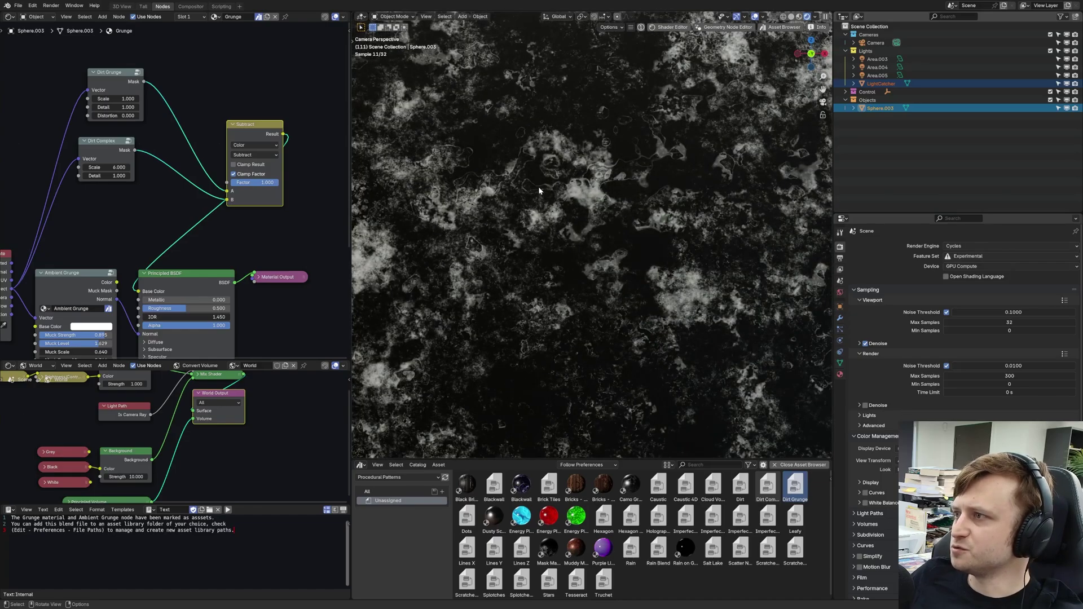
scroll(581, 193, "down", 5)
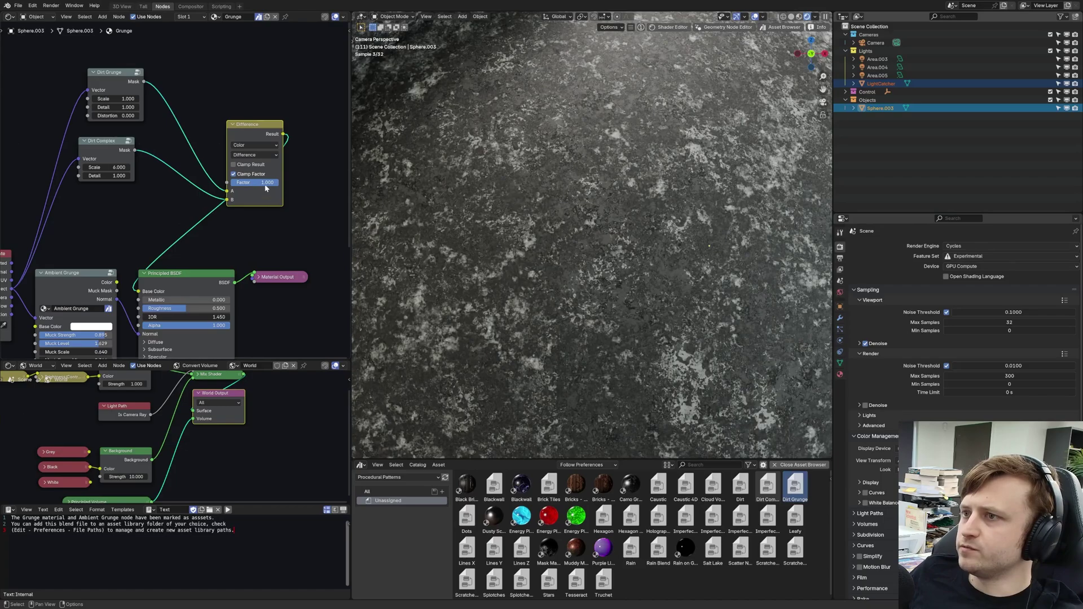
left_click_drag(265, 186, 249, 186)
middle_click_drag(613, 172, 692, 182, "shift")
middle_click_drag(659, 74, 687, 50, "shift")
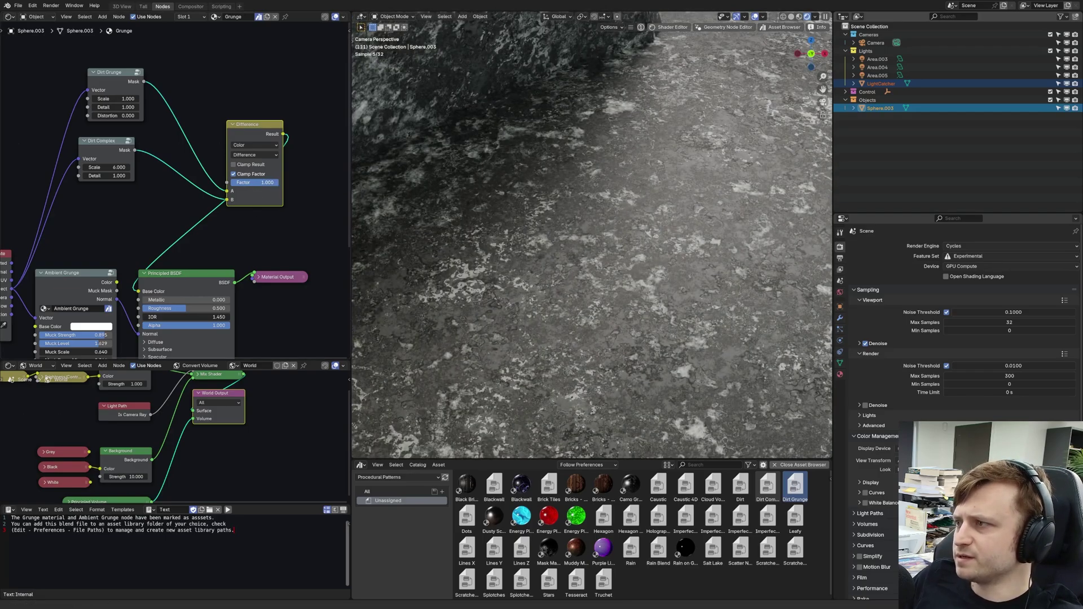
middle_click_drag(496, 318, 576, 292, "shift")
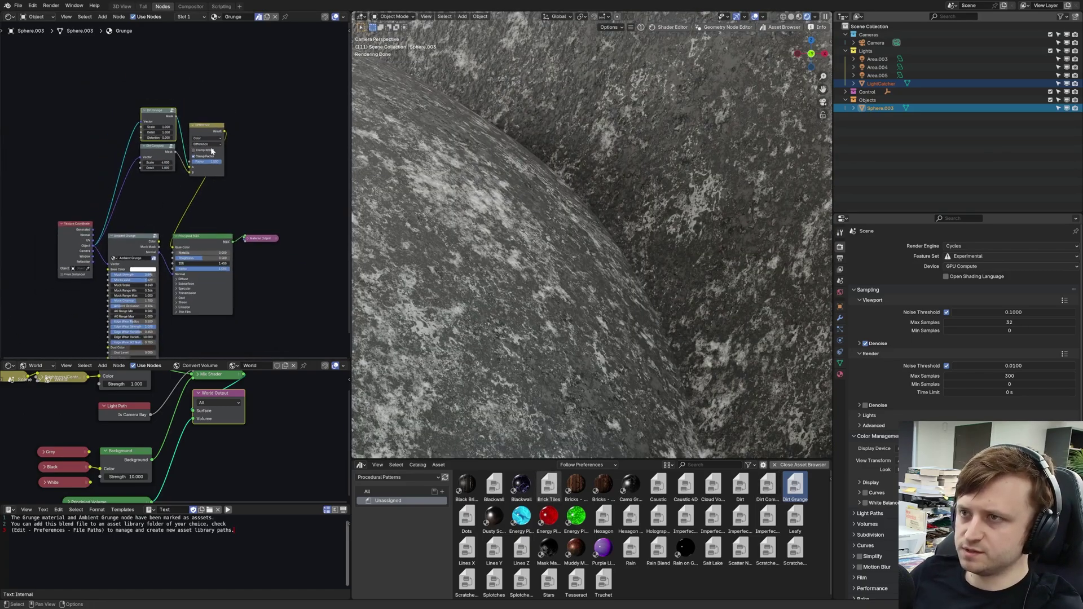
- Set the mask-combining node's blending mode to Subtract with a factor of 1.000
scroll(181, 236, "up", 3)
middle_click_drag(224, 140, 212, 172)
scroll(237, 181, "up", 2)
scroll(538, 210, "down", 1)
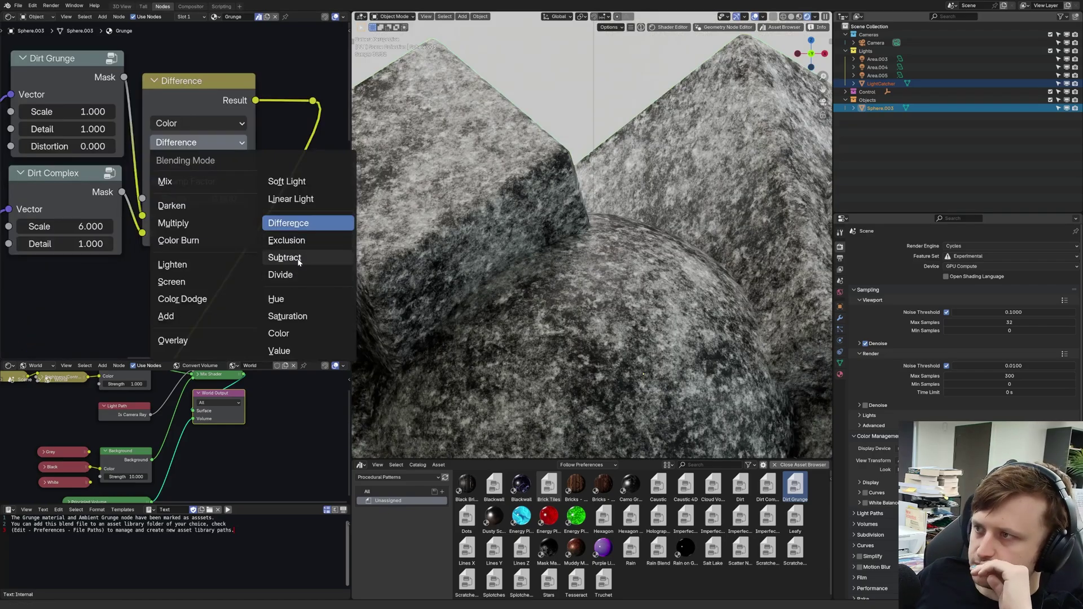
left_click(299, 261)
left_click_drag(203, 199, 245, 201)
- Add a Color Ramp node between the Subtract result and the Base Color
middle_click_drag(204, 206, 140, 185)
scroll(138, 237, "down", 4)
key("shift+a")
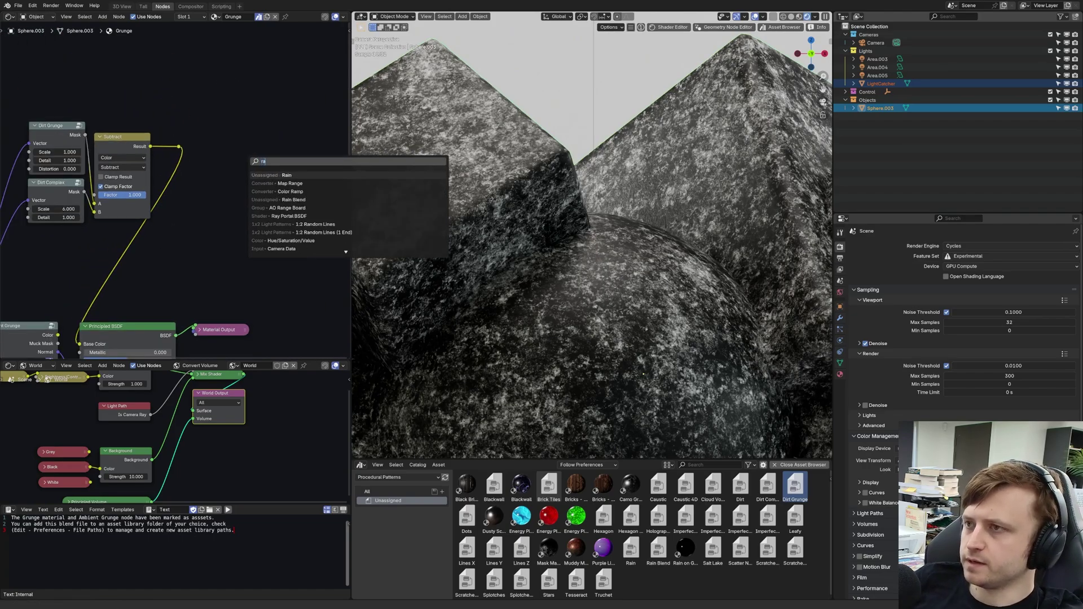
type("mp")
key("Return")
left_click(191, 157)
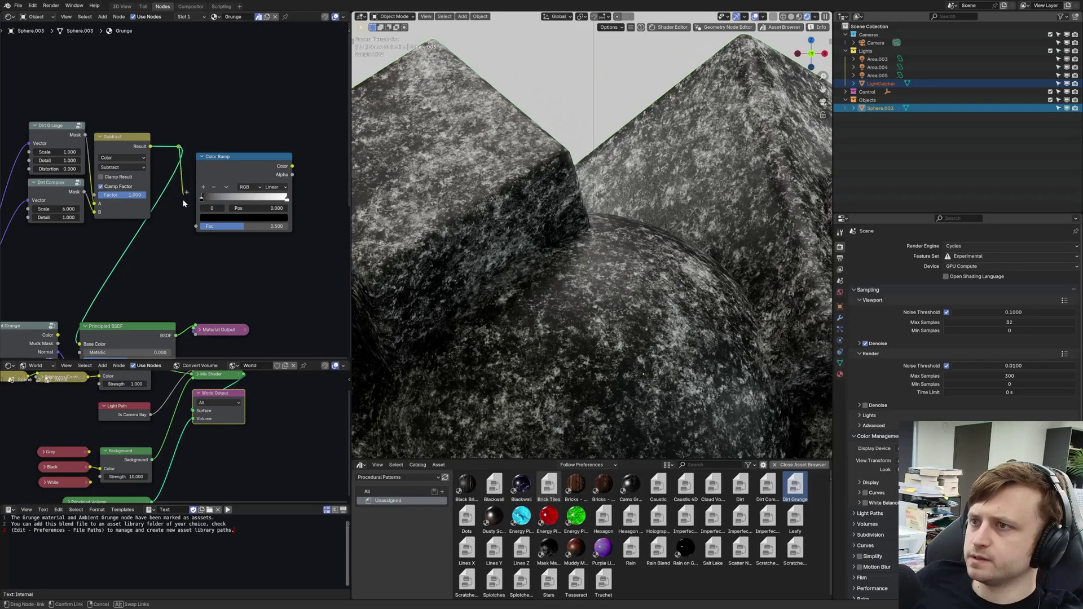
left_click_drag(182, 207, 196, 225)
- Try the Color Ramp with its black stop at 0.634 and its end stop coloured red
left_click_drag(230, 169, 257, 177)
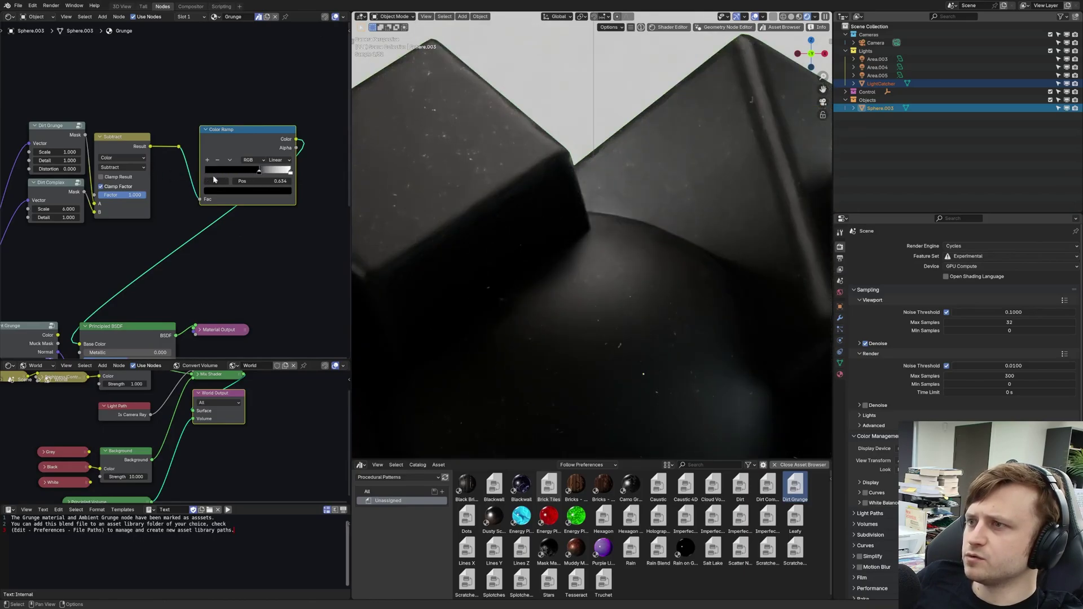
left_click(288, 172)
left_click(281, 190)
left_click(241, 115)
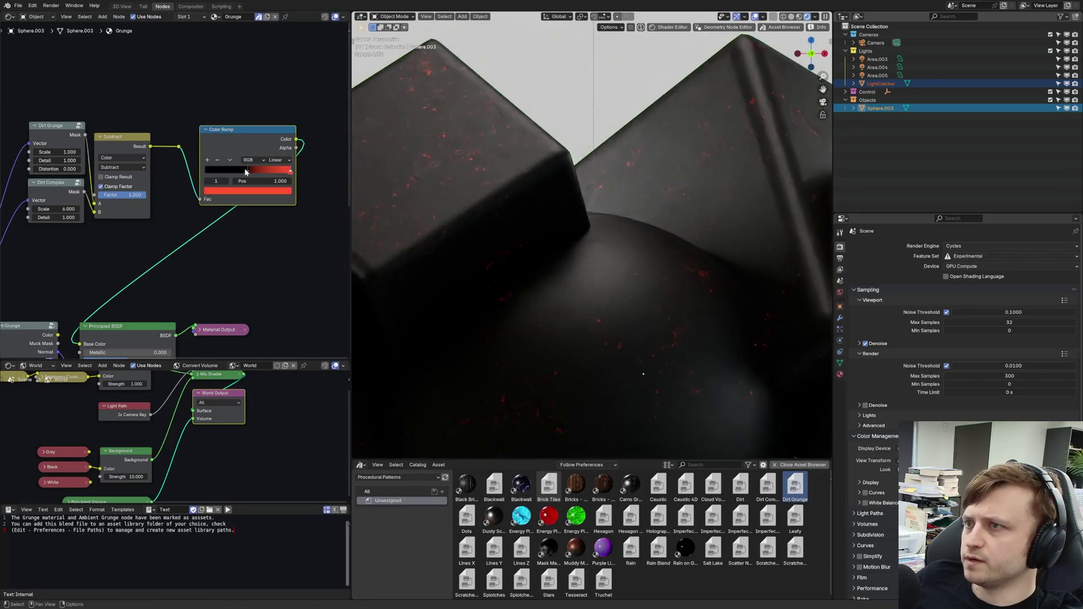
- Set the Color Ramp's black stop to position 0.000 and its end stop to a muted reddish brown
left_click_drag(245, 169, 222, 175)
left_click(287, 174)
left_click(268, 191)
left_click_drag(277, 116, 239, 100)
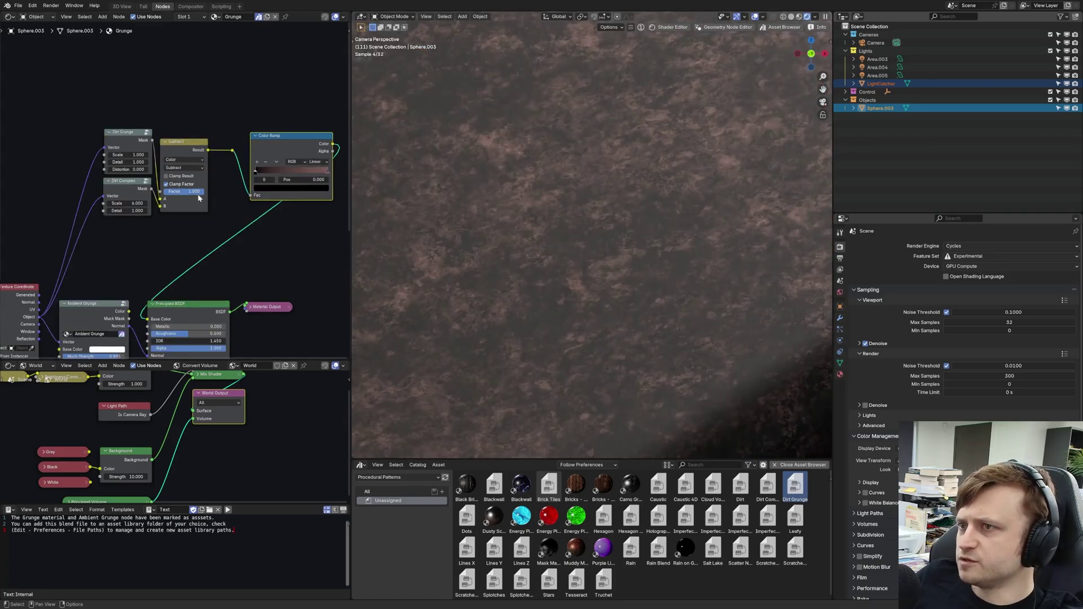
- Compare the dirt up close with the Subtract node's factor at 0.000, 0.381 and 1.000
scroll(197, 194, "up", 2)
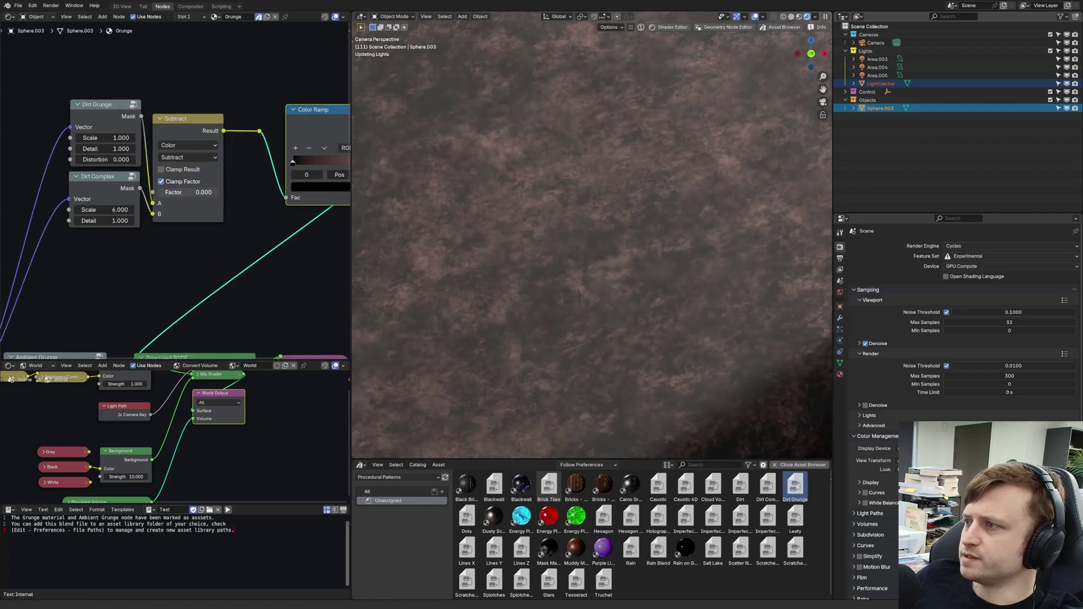
scroll(529, 232, "down", 3)
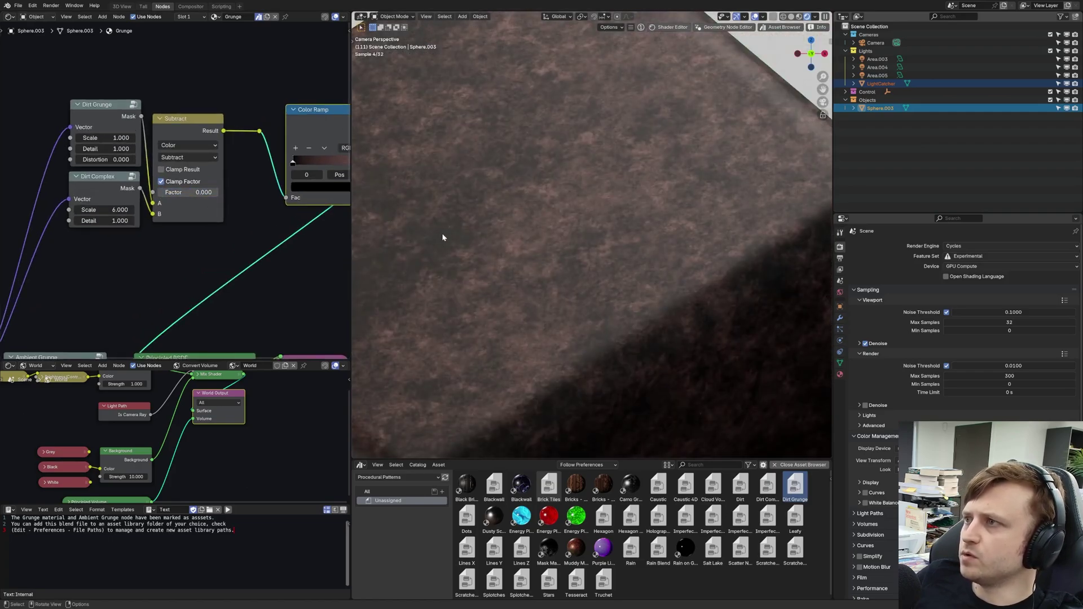
scroll(479, 234, "down", 4)
scroll(478, 234, "up", 3)
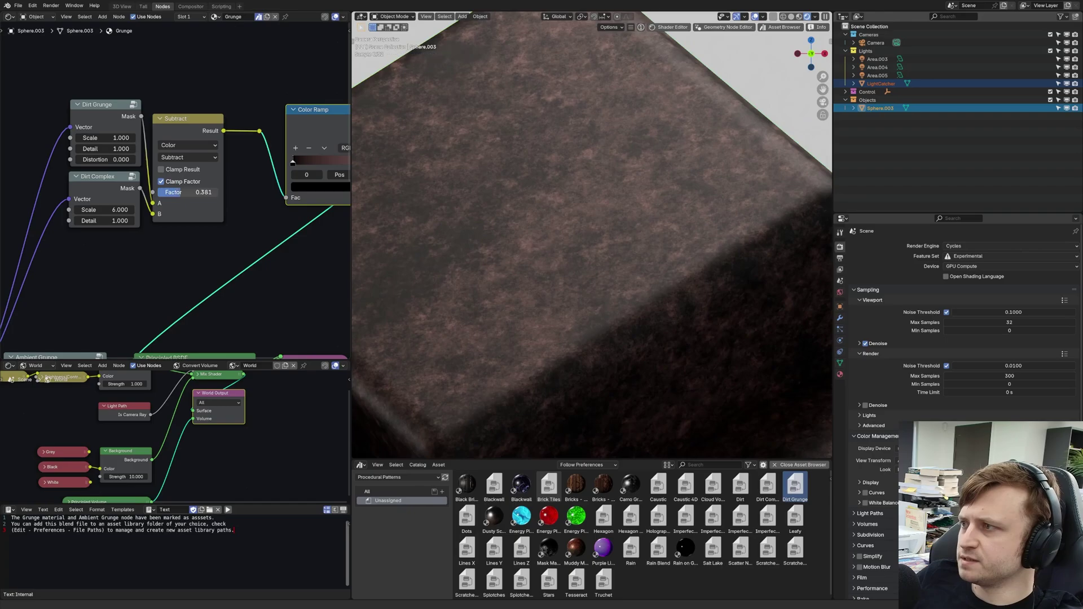
left_click_drag(186, 192, 214, 192)
scroll(221, 252, "down", 1)
scroll(221, 252, "down", 2)
scroll(218, 162, "up", 1)
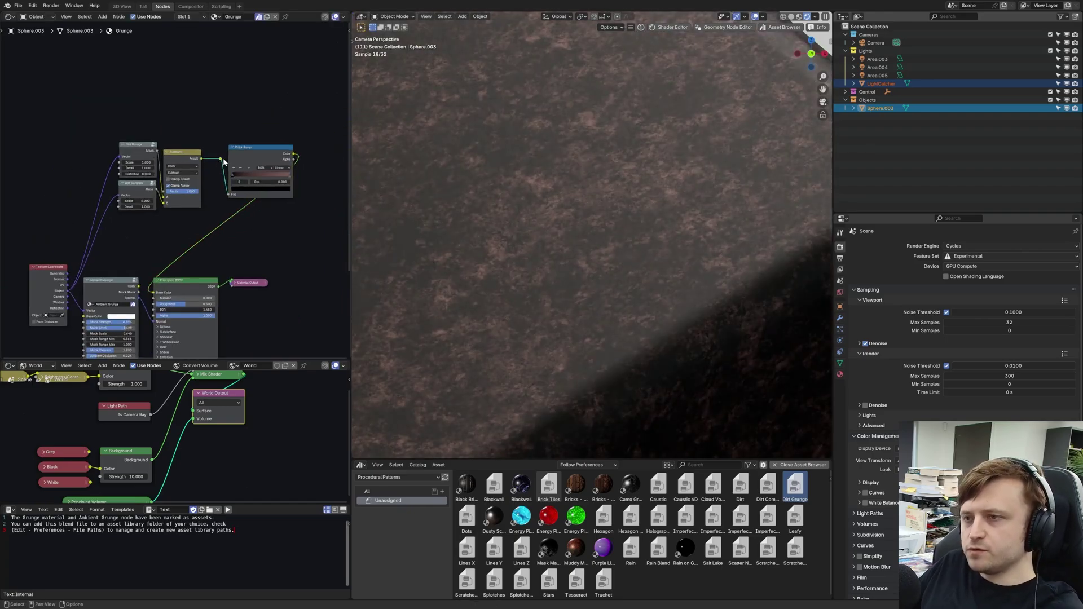
- Copy the Dirt Grunge, Dirt Complex, Subtract and Color Ramp nodes into the Ambient Grunge node group
mouse_move(218, 161)
left_mouse_down()
mouse_move(243, 152)
mouse_move(235, 159)
left_mouse_up()
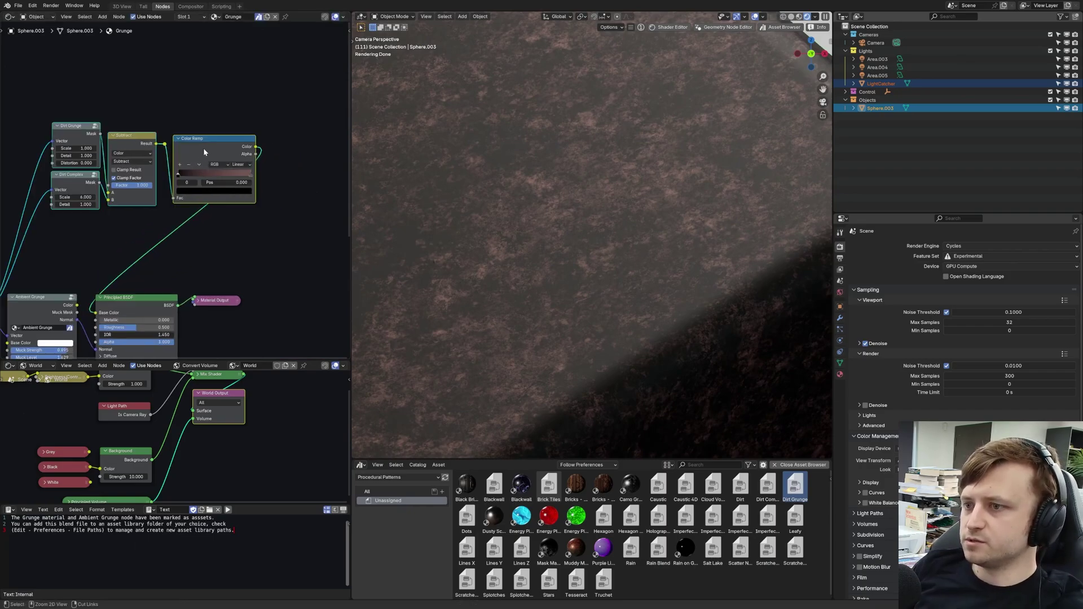
middle_click_drag(147, 251, 220, 202)
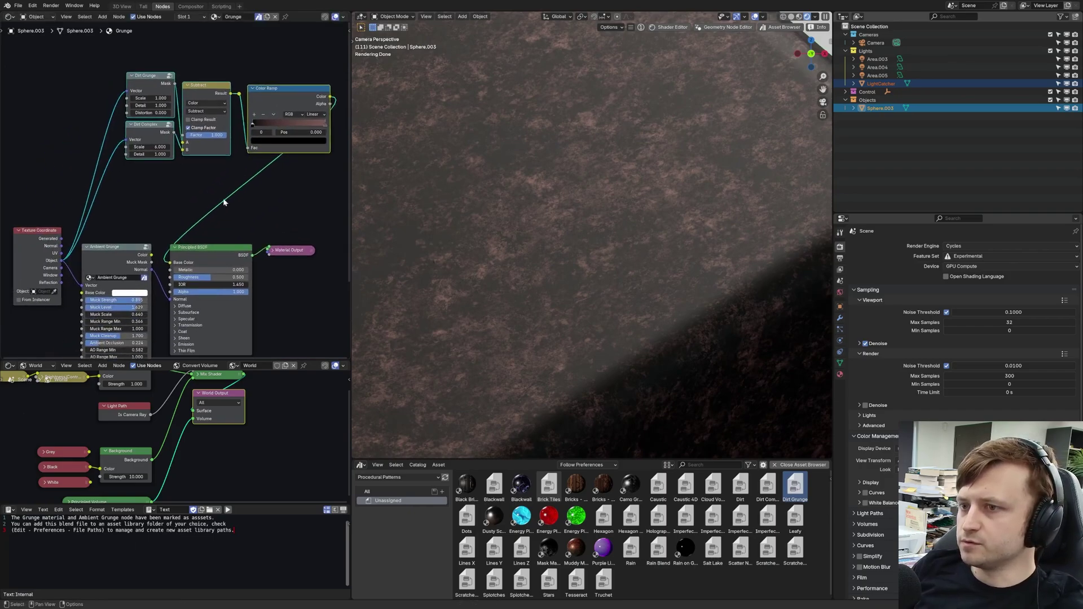
left_click(145, 246)
key("Tab")
scroll(145, 248, "down", 7)
middle_click_drag(56, 209, 339, 125)
scroll(215, 299, "up", 4)
scroll(197, 290, "up", 3)
key("ctrl+v")
middle_click_drag(221, 259, 145, 314)
scroll(145, 314, "down", 2)
middle_click_drag(66, 177, 133, 233)
middle_click_drag(158, 284, 128, 133)
- Feed the pasted patterns' Vector inputs from duplicated, collapsed Group Input nodes, and link the Ambient Grunge Color output to the Base Color
scroll(169, 146, "up", 4)
left_click(145, 101)
key("shift+d")
left_click(69, 192)
middle_click_drag(65, 195, 125, 231)
mouse_move(157, 219)
left_mouse_down()
mouse_move(182, 220)
mouse_move(152, 221)
left_mouse_up()
right_click(172, 272)
key("h")
key("shift+d")
left_click(148, 271)
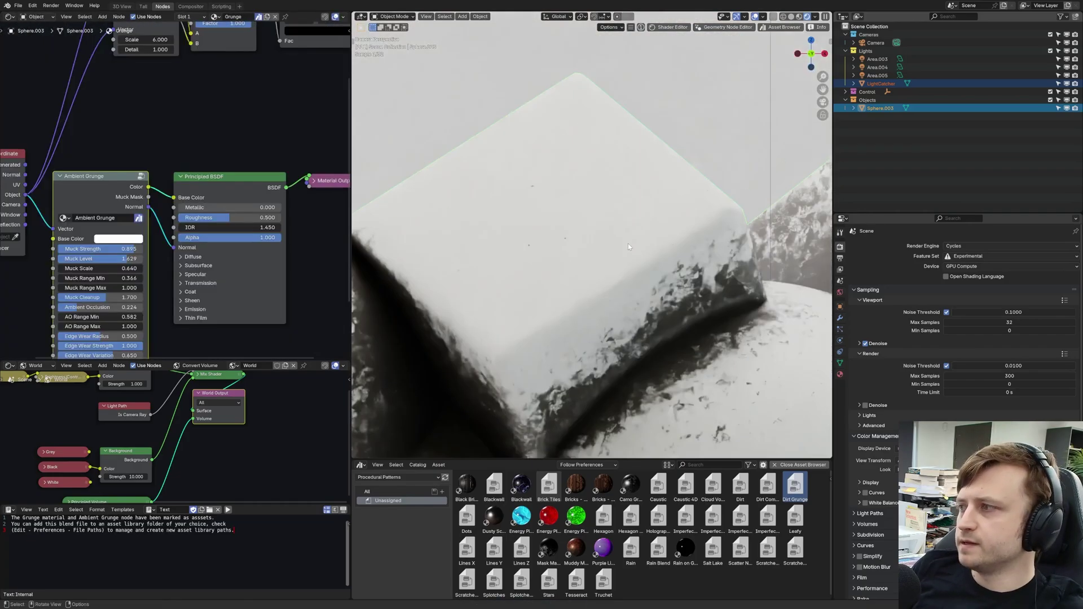
- Examine the muck on the objects and the Building Grunge Texture nodes inside the Ambient Grunge group
scroll(631, 246, "down", 1)
middle_click_drag(584, 210, 398, 152, "shift")
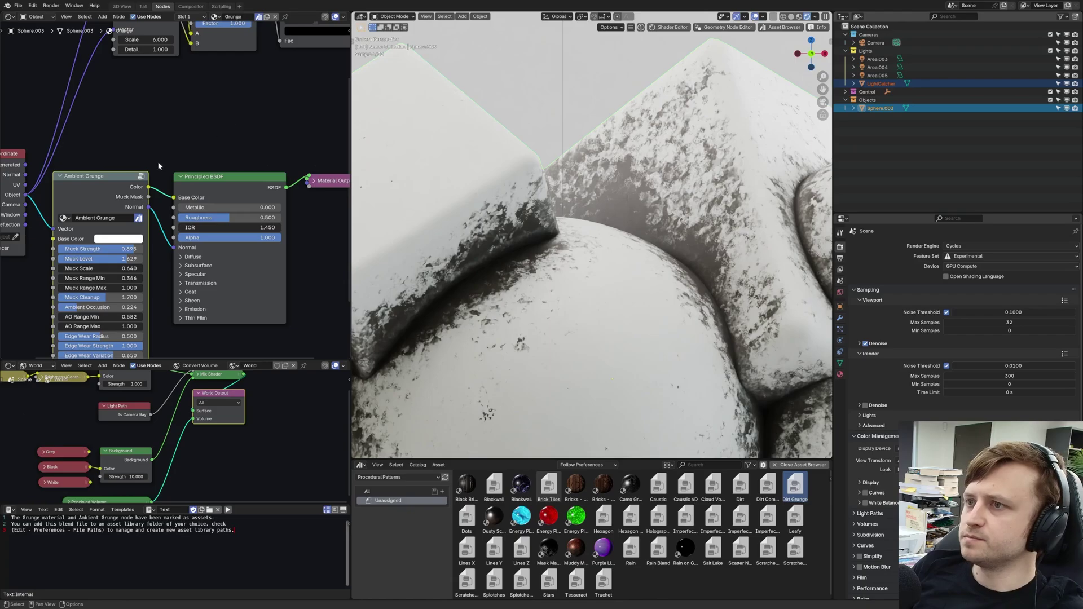
left_click(141, 176)
left_click_drag(267, 269, 308, 268)
scroll(152, 221, "down", 1)
middle_click_drag(113, 216, 269, 265)
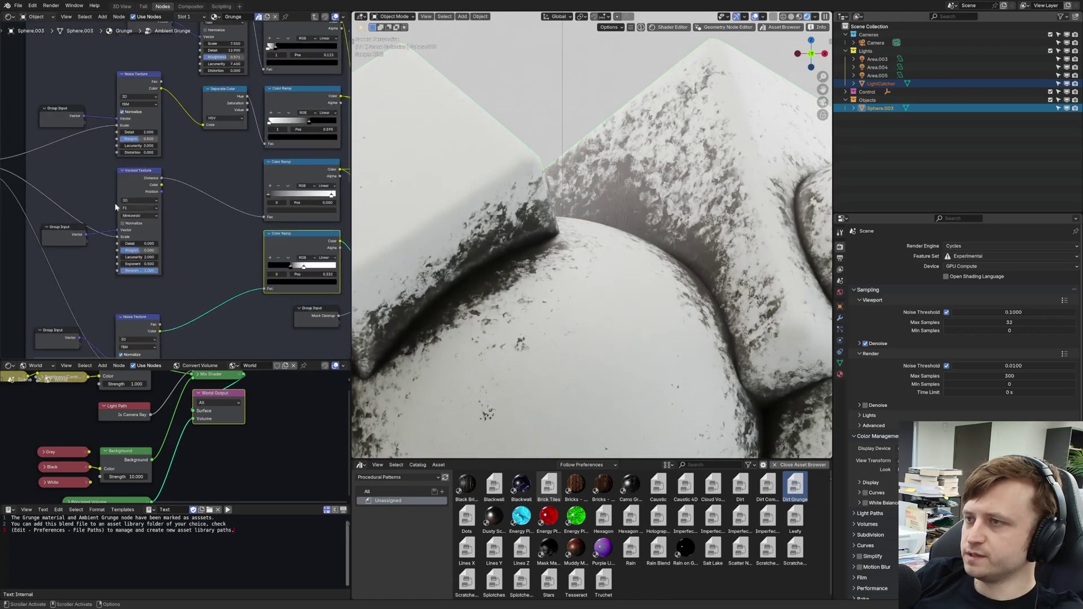
middle_click_drag(303, 232, 100, 203)
scroll(101, 204, "up", 1)
middle_click_drag(258, 227, 280, 226)
- Test how the grunge texture's Color Ramp stops and the Add node's factor of 0.000 and 1.000 shape the muck
mouse_move(282, 220)
left_mouse_down()
mouse_move(244, 221)
mouse_move(300, 219)
left_mouse_up()
mouse_move(225, 218)
left_mouse_down()
mouse_move(190, 219)
mouse_move(239, 218)
left_mouse_up()
scroll(224, 218, "down", 2)
middle_click_drag(224, 219, 290, 300)
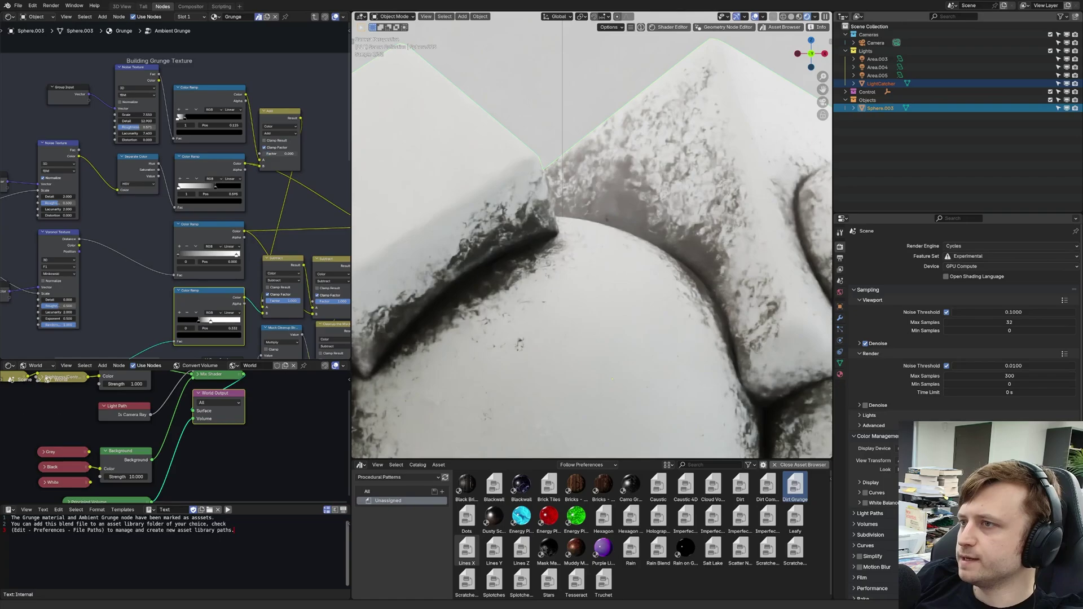
left_click_drag(283, 153, 299, 153)
scroll(210, 186, "up", 1)
mouse_move(210, 186)
middle_mouse_down()
mouse_move(174, 175)
mouse_move(193, 179)
middle_mouse_up()
- Make room in the Building Grunge Texture frame and place the copied dirt pattern nodes between the existing noise branches
scroll(247, 222, "down", 4)
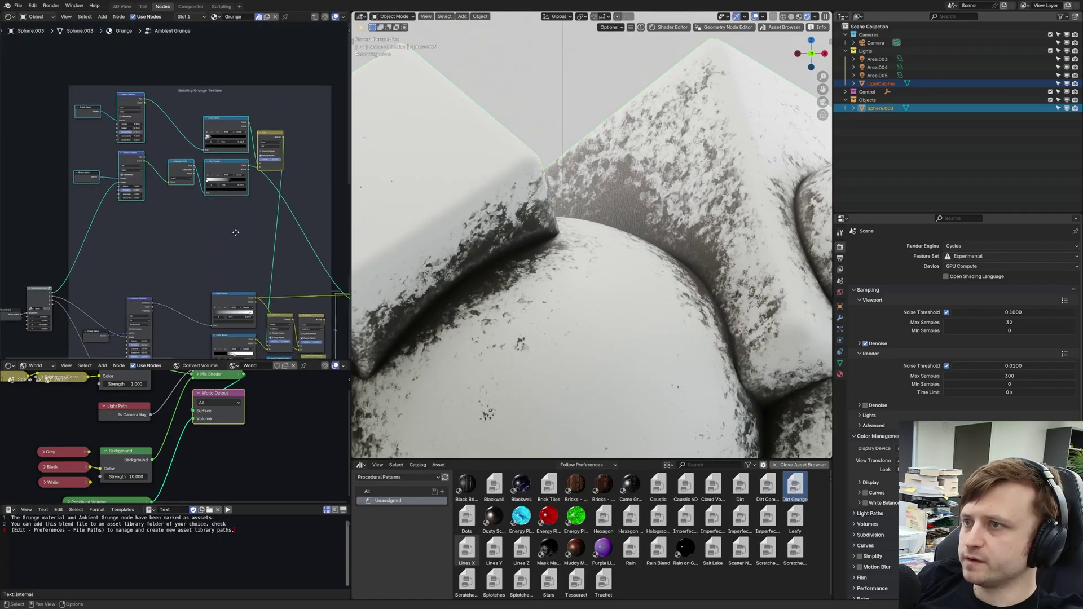
middle_click_drag(235, 231, 291, 135)
key("ctrl+v")
key("g")
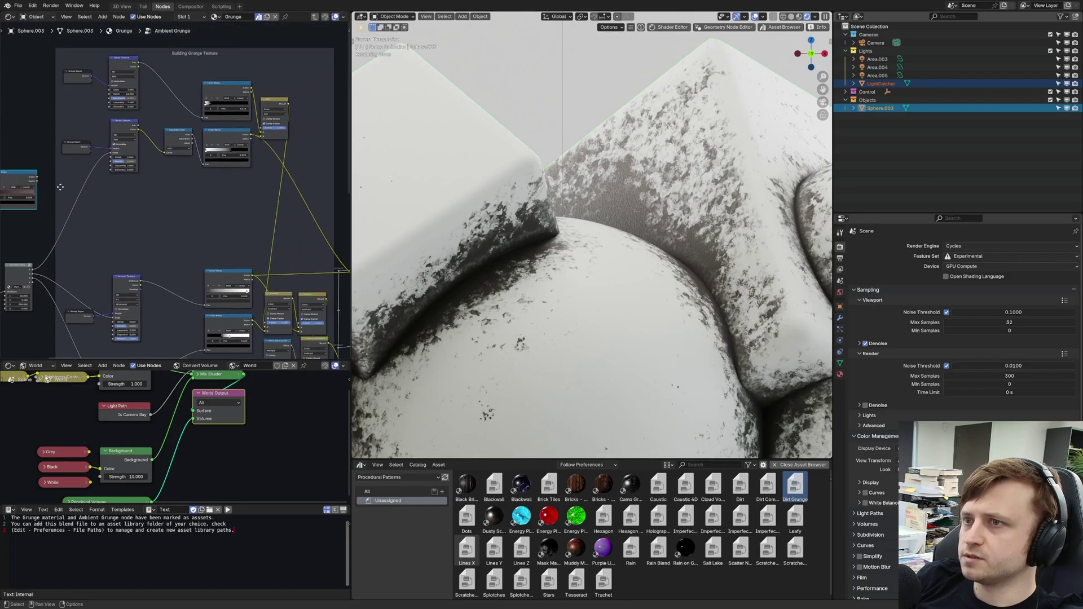
left_click(258, 216)
scroll(63, 157, "up", 3)
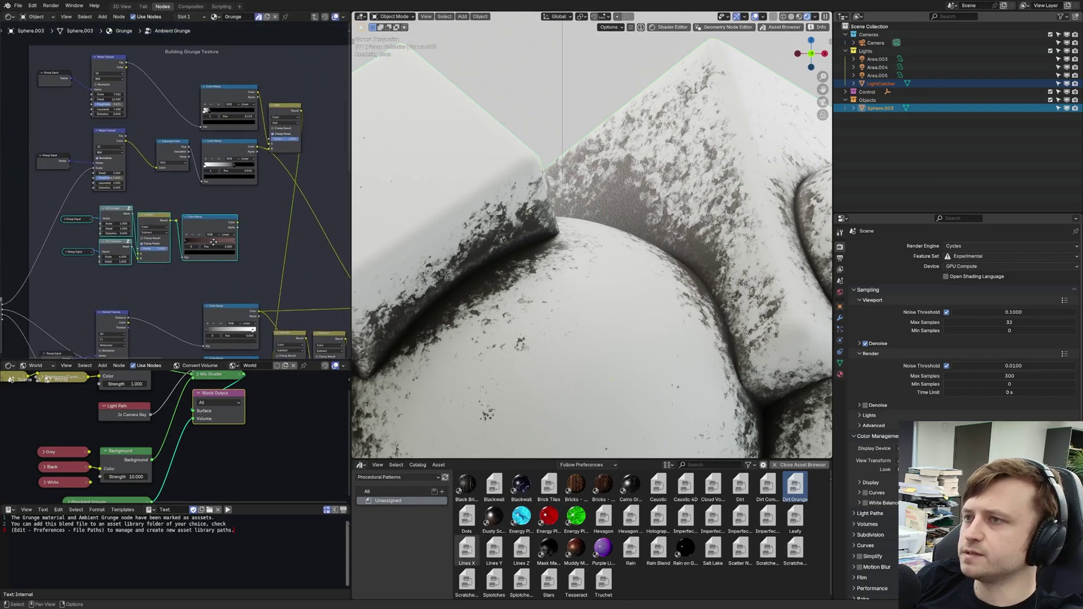
- Examine how the grunge texture's Add result feeds the Subtract nodes and where the new dirt pattern could join
middle_click_drag(249, 251, 257, 107)
middle_click_drag(261, 243, 241, 123)
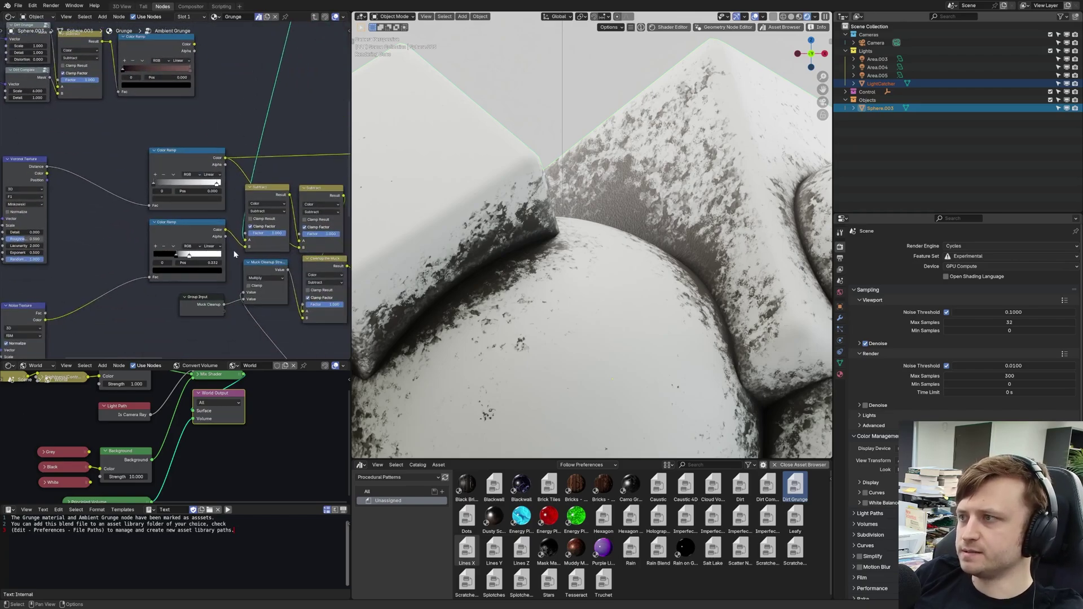
scroll(238, 255, "up", 6, "shift")
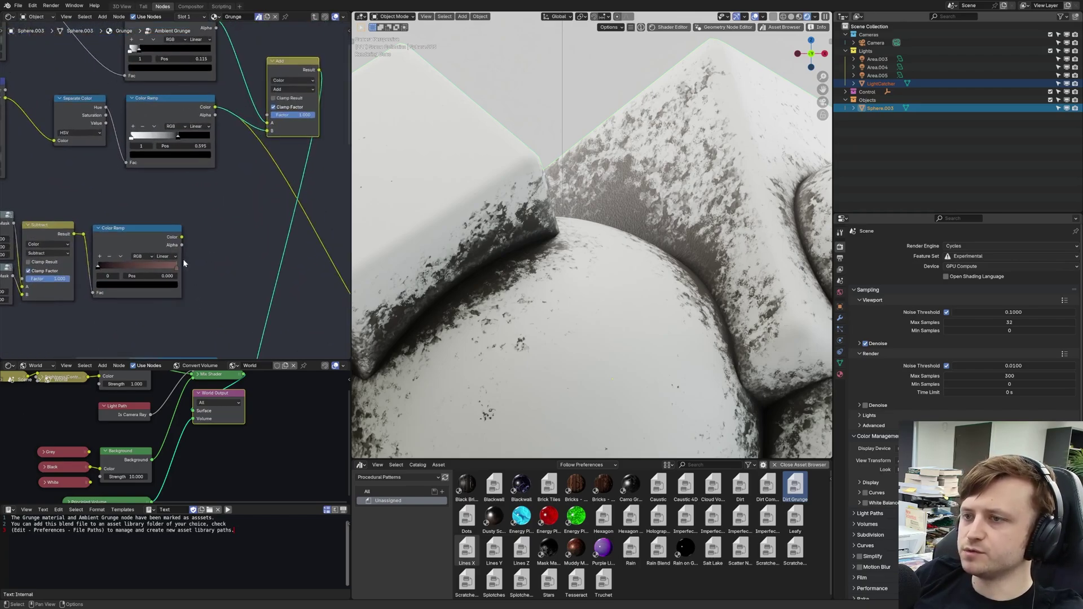
scroll(133, 247, "up", 1)
middle_click_drag(132, 247, 125, 196)
middle_click_drag(294, 107, 223, 212)
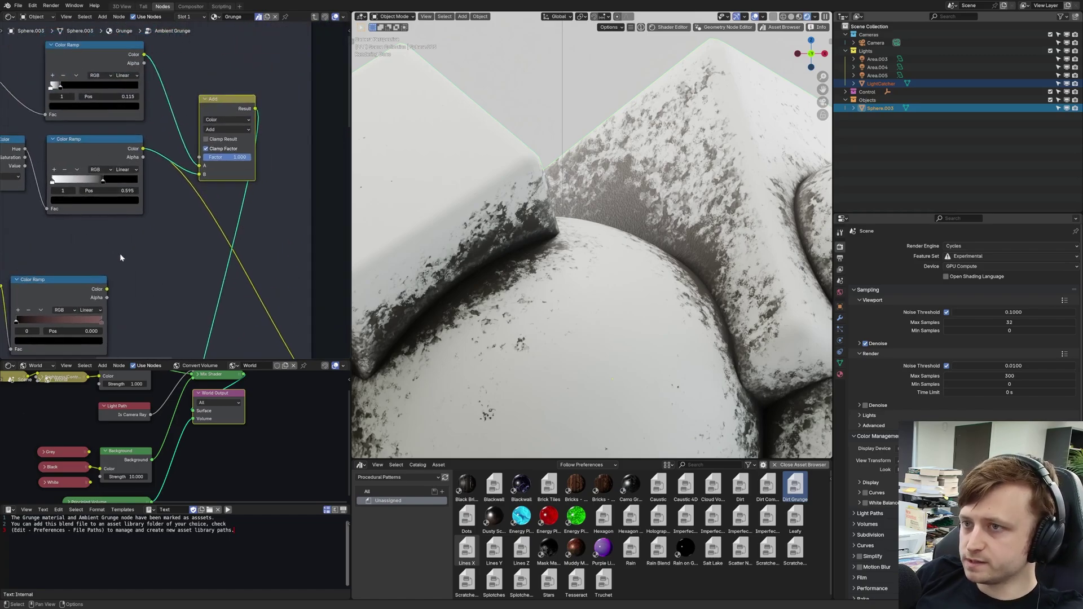
middle_click_drag(111, 260, 138, 90)
scroll(169, 163, "down", 1)
middle_click_drag(182, 148, 209, 237)
scroll(216, 265, "down", 2)
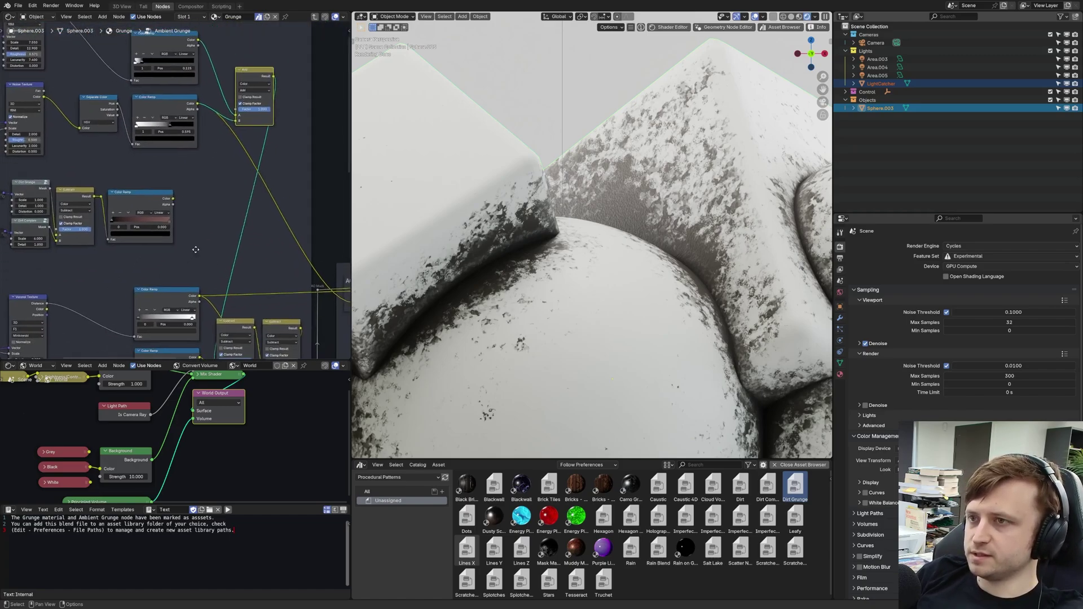
scroll(216, 236, "down", 2)
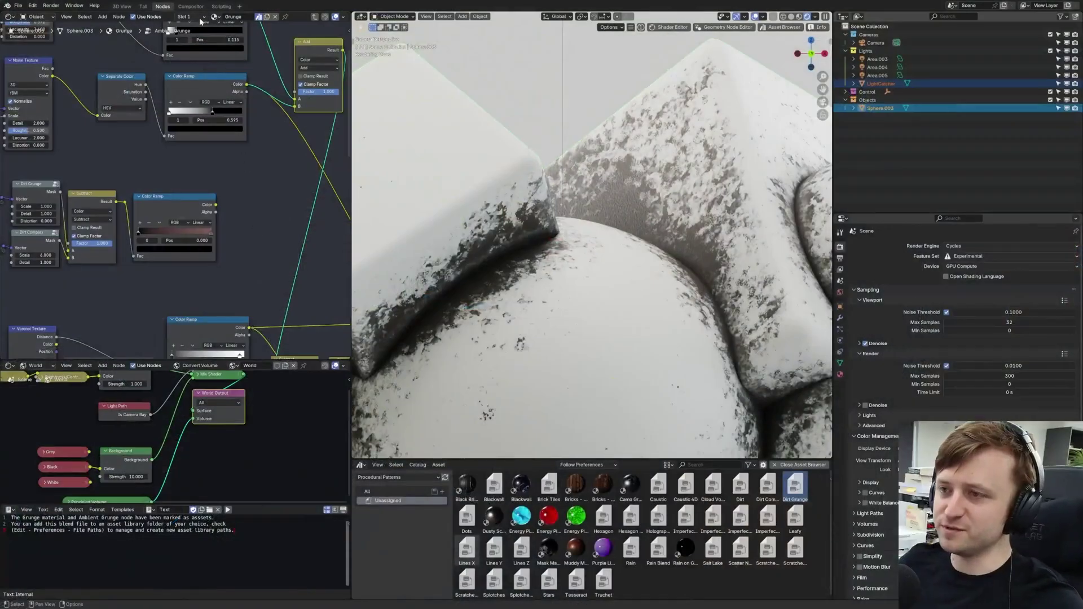
- Insert a Mix Color node between the grunge texture's Add result and the first muck Subtract node
key("shift+a")
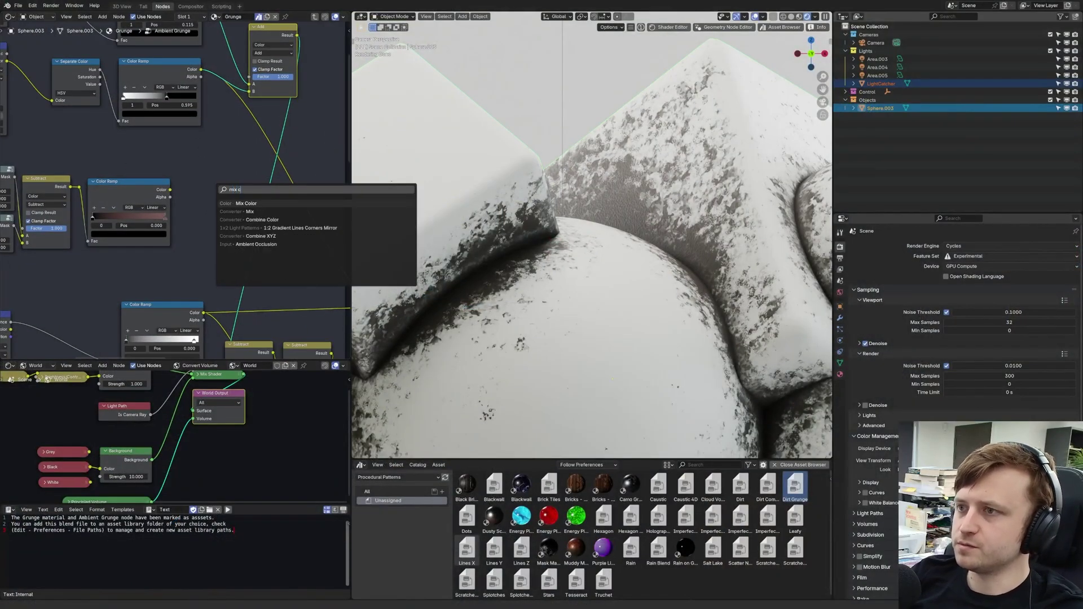
key("Return")
left_click(193, 173)
left_click_drag(296, 35, 193, 227)
middle_click_drag(237, 254, 221, 206)
scroll(221, 205, "down", 1)
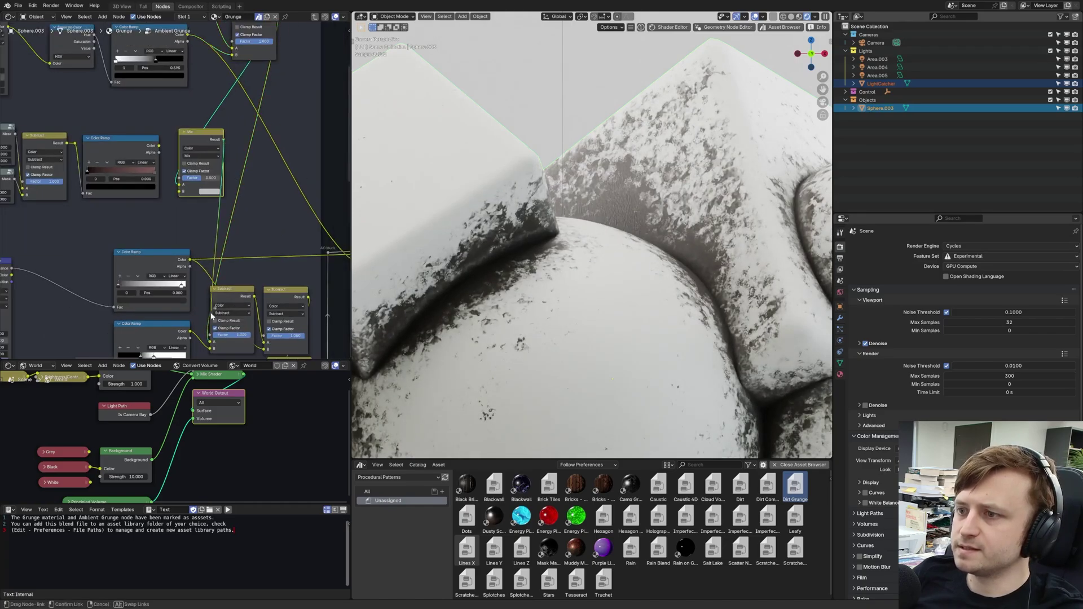
left_click_drag(211, 343, 210, 342)
- Test the new Mix node's factor between 0.000 and 1.000 to see its effect on the muck
middle_click_drag(213, 235, 229, 293)
scroll(226, 281, "up", 3)
left_click_drag(215, 180, 232, 179)
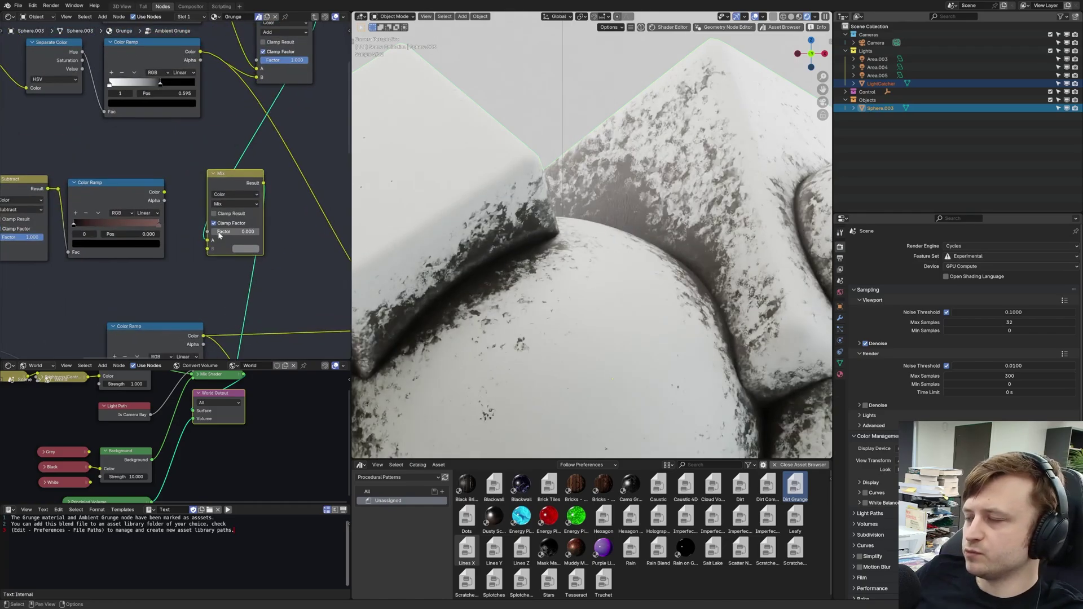
left_click_drag(220, 232, 282, 235)
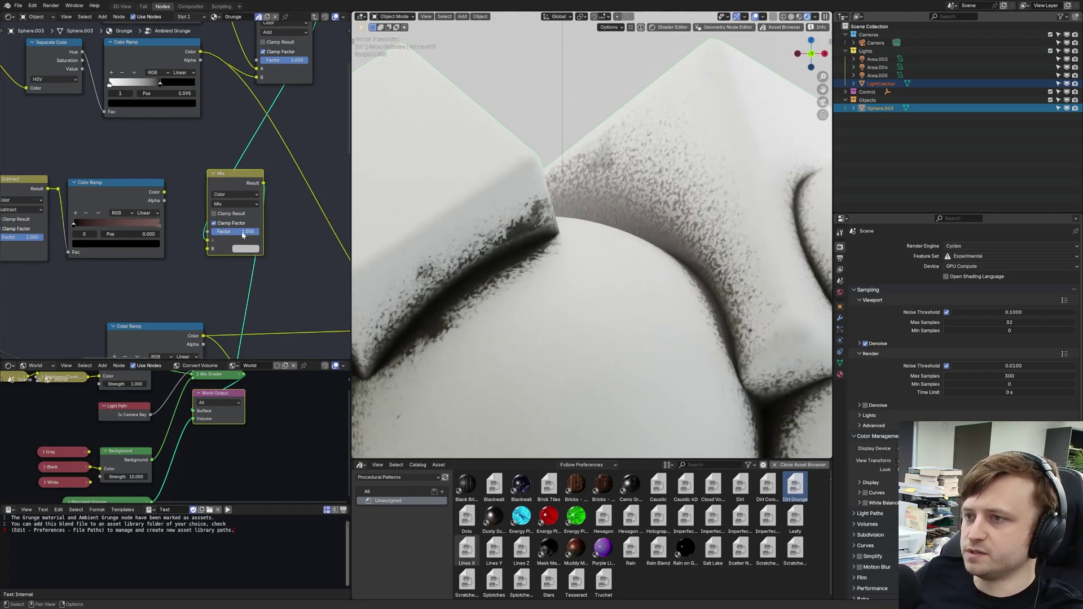
left_click_drag(242, 235, 198, 234)
- Link the dirt pattern's black-to-white Color Ramp to the Mix node's B input and set the factor to 1.000
middle_click_drag(100, 215, 132, 215)
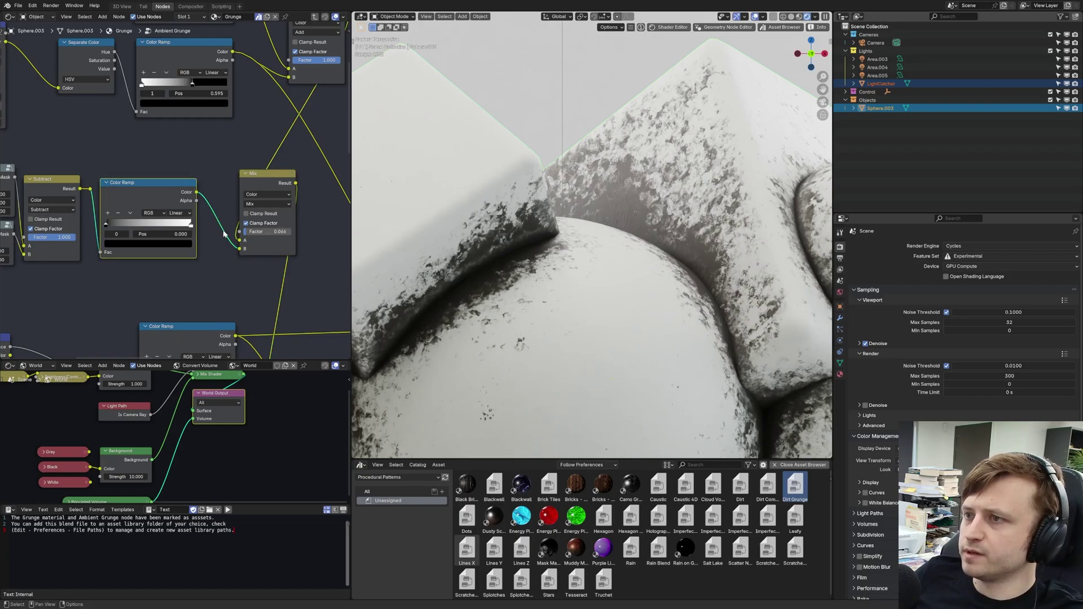
middle_click_drag(235, 233, 249, 233)
left_click_drag(269, 234, 308, 234)
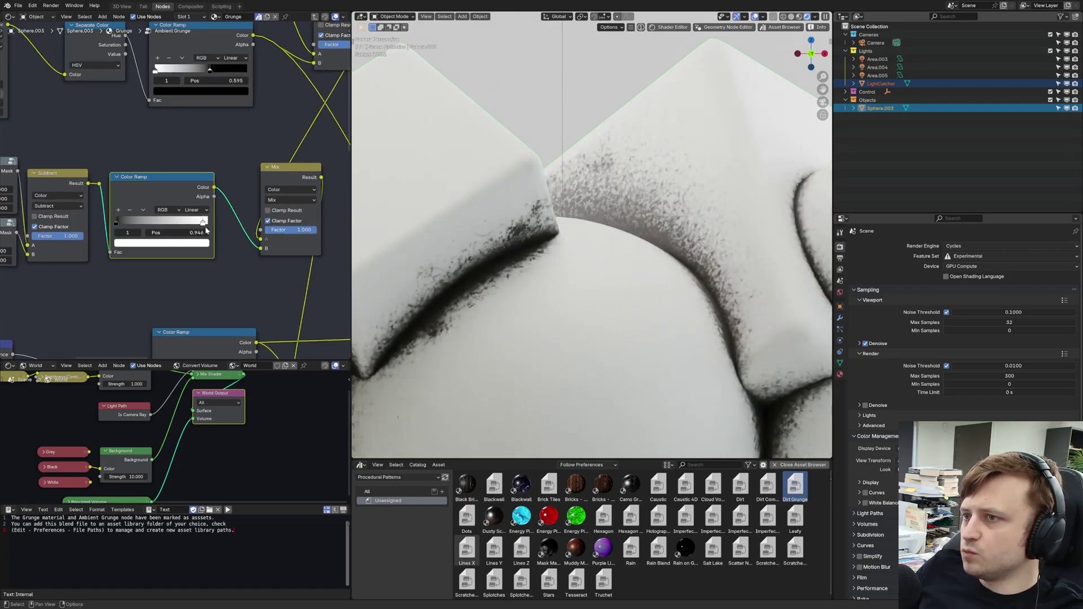
- Set the dirt pattern Color Ramp's white stop to position 0.130 and the Mix node's blending mode to Add
left_click_drag(204, 222, 119, 227)
scroll(446, 257, "up", 3)
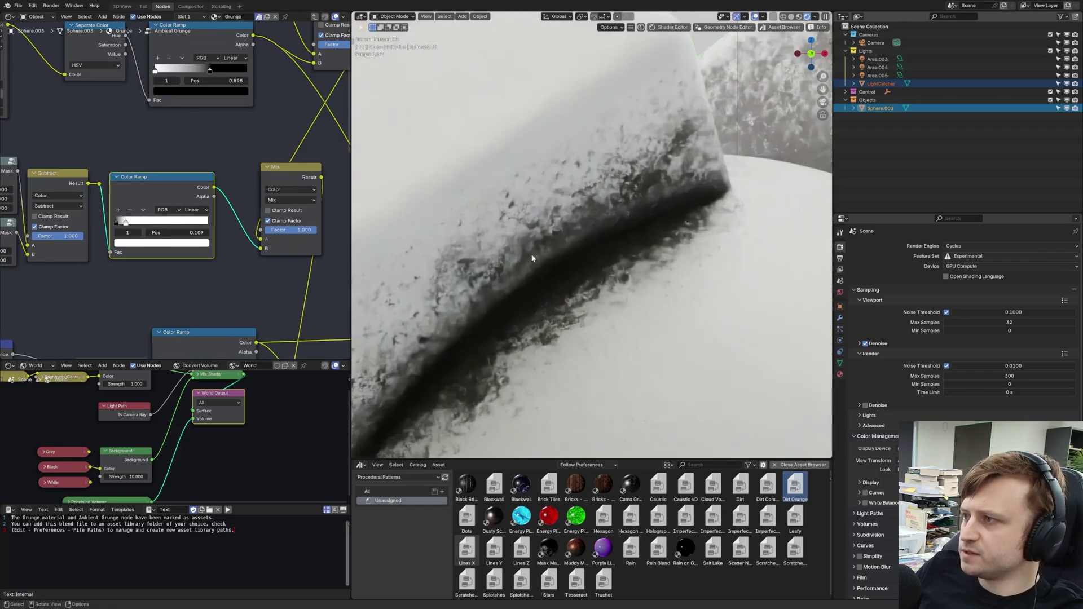
left_click_drag(128, 225, 130, 225)
left_click(290, 199)
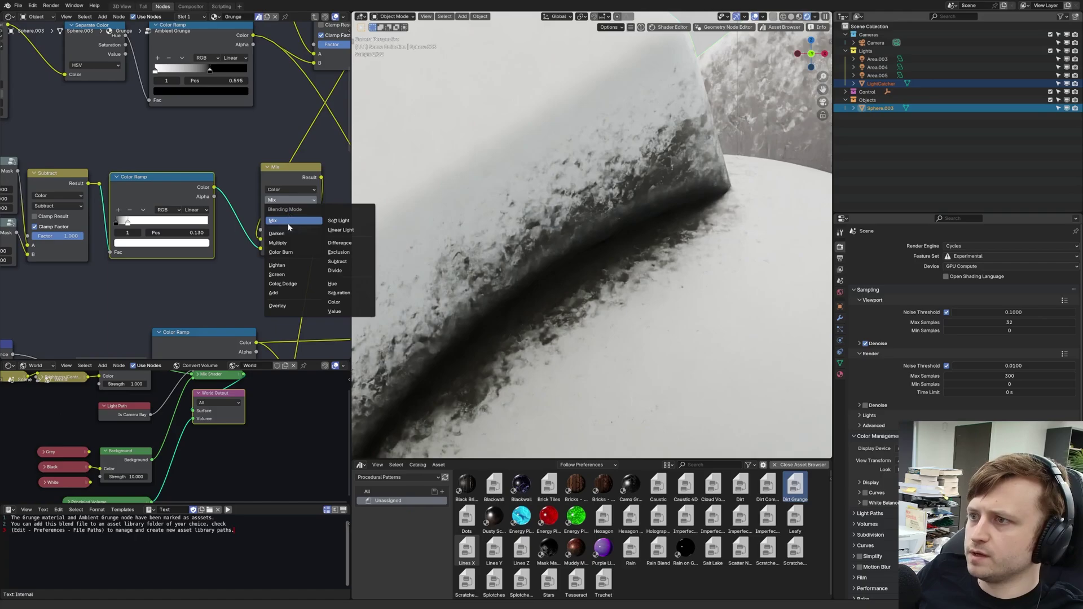
left_click(293, 291)
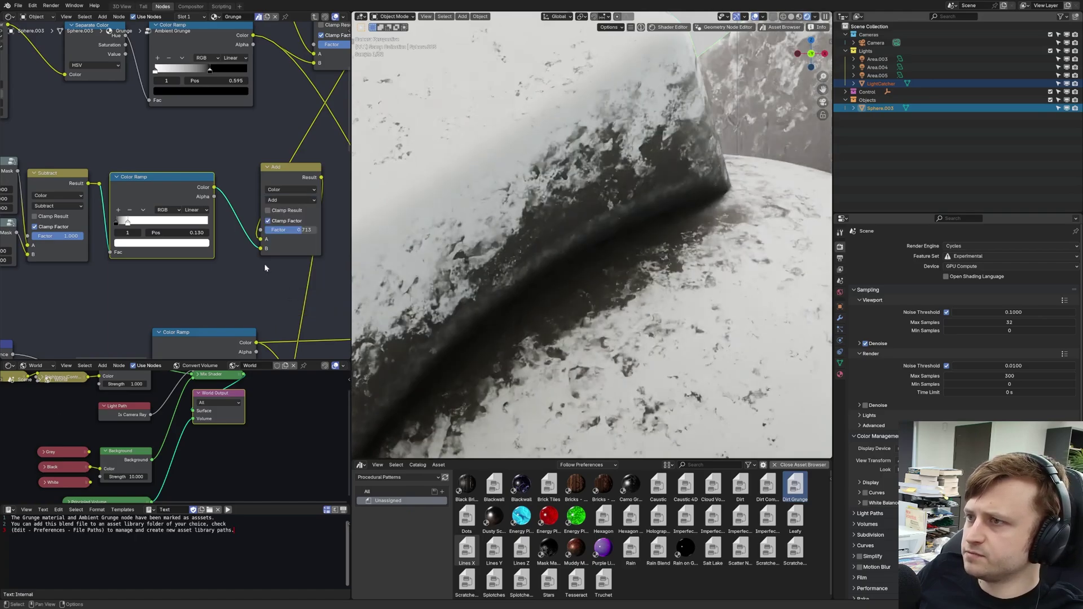
- Try an Add factor of 0.829 for the dirt pattern, undo the factor change and inspect the muck across the objects
mouse_move(312, 229)
left_mouse_down()
mouse_move(263, 230)
mouse_move(308, 230)
left_mouse_up()
scroll(587, 163, "down", 1)
scroll(529, 249, "down", 3)
middle_click_drag(529, 250, 512, 269)
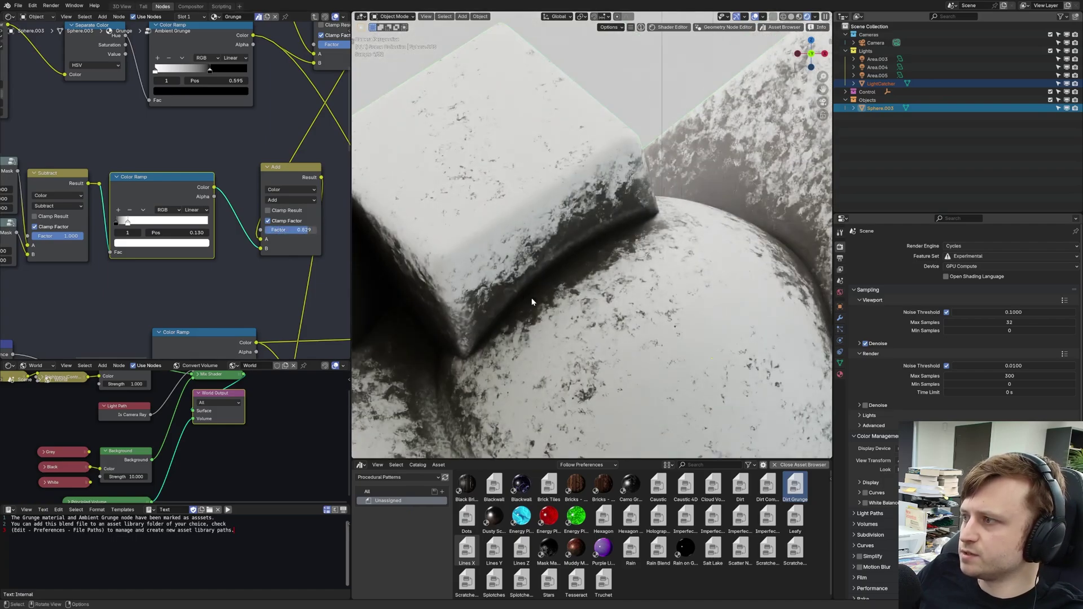
key("ctrl+z")
key("ctrl+z")
scroll(612, 304, "down", 4)
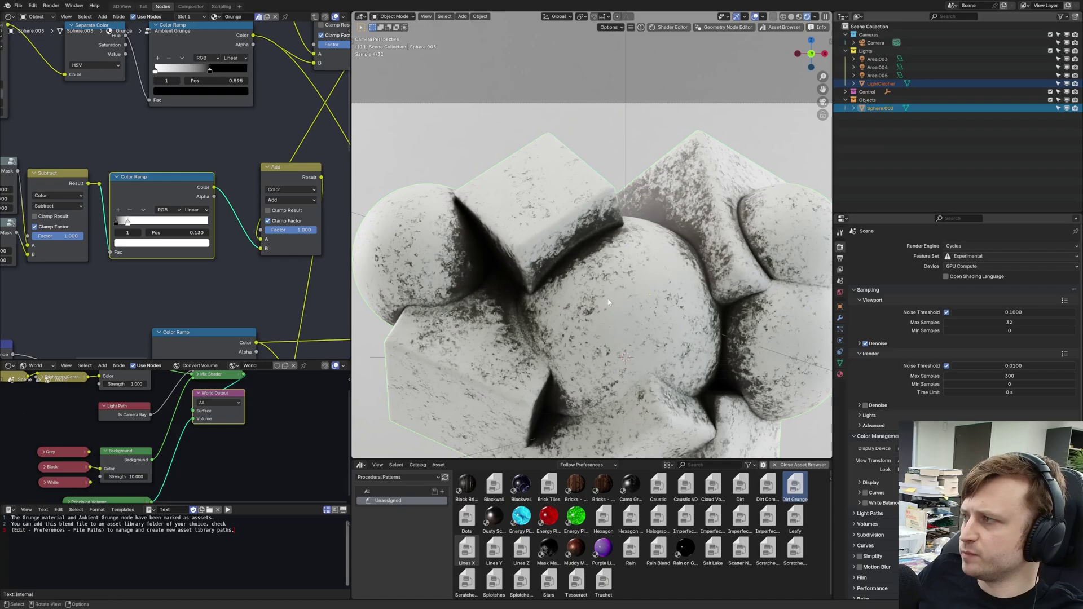
scroll(626, 307, "up", 4)
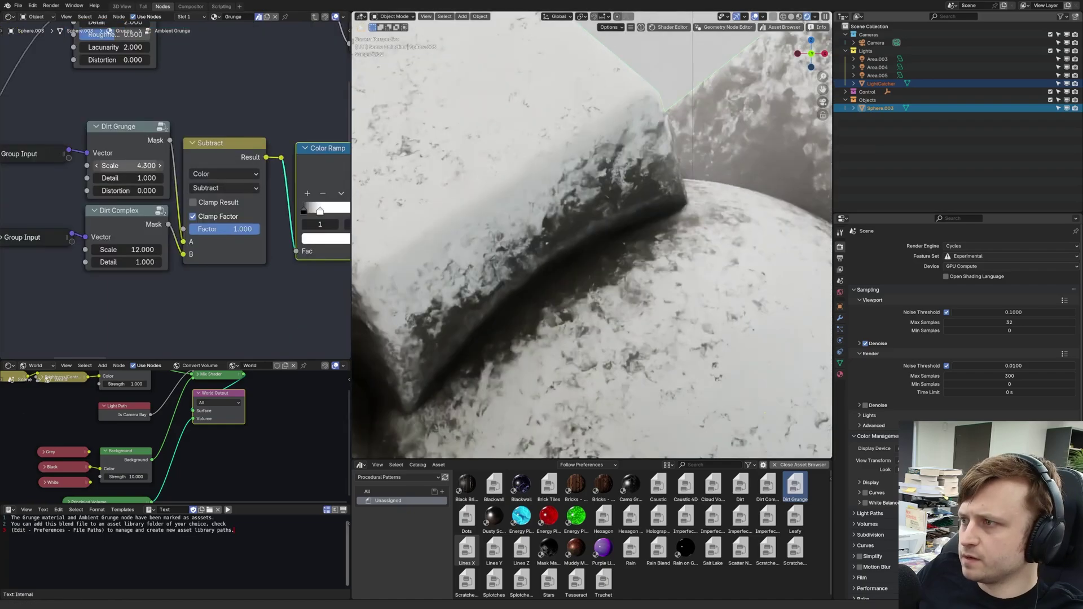
- Raise the Dirt Grunge node's Scale to 20.600 while checking the muck detail up close
mouse_move(128, 165)
left_mouse_down()
mouse_move(146, 165)
mouse_move(136, 166)
left_mouse_up()
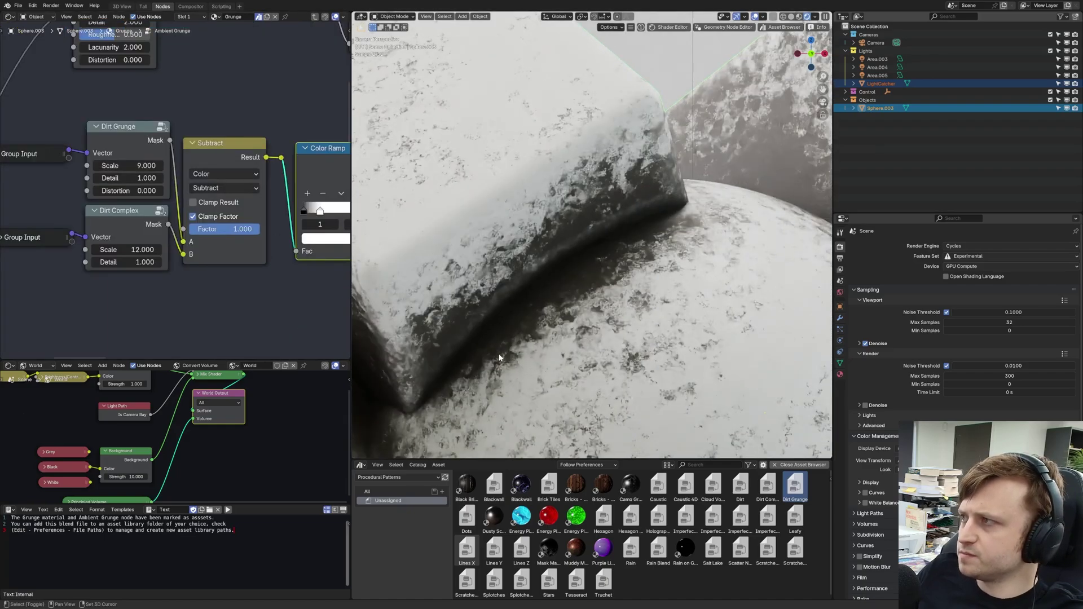
scroll(551, 321, "up", 4)
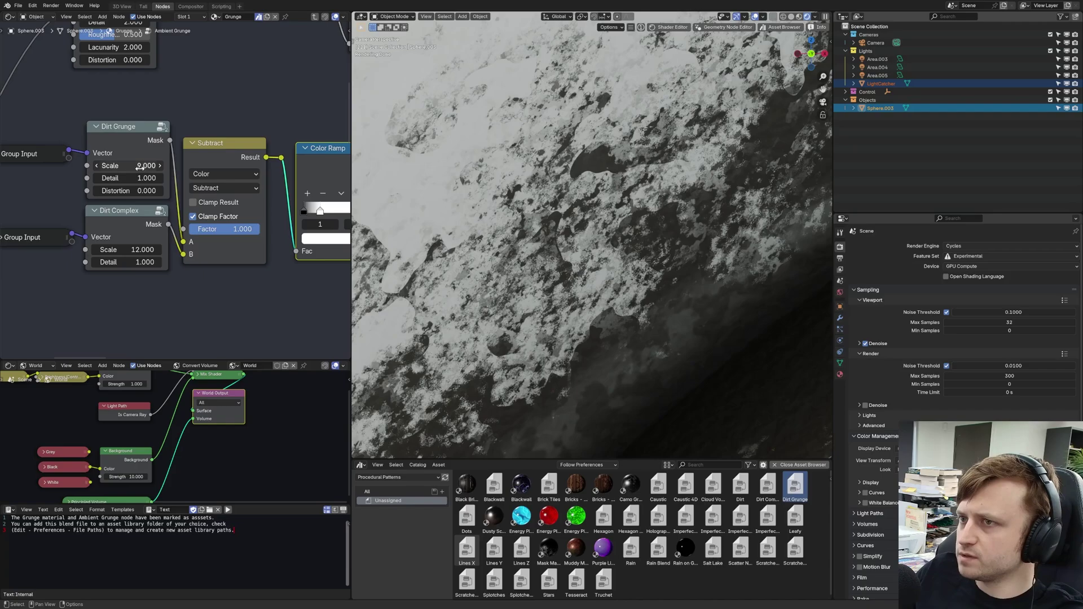
left_click_drag(140, 166, 163, 165)
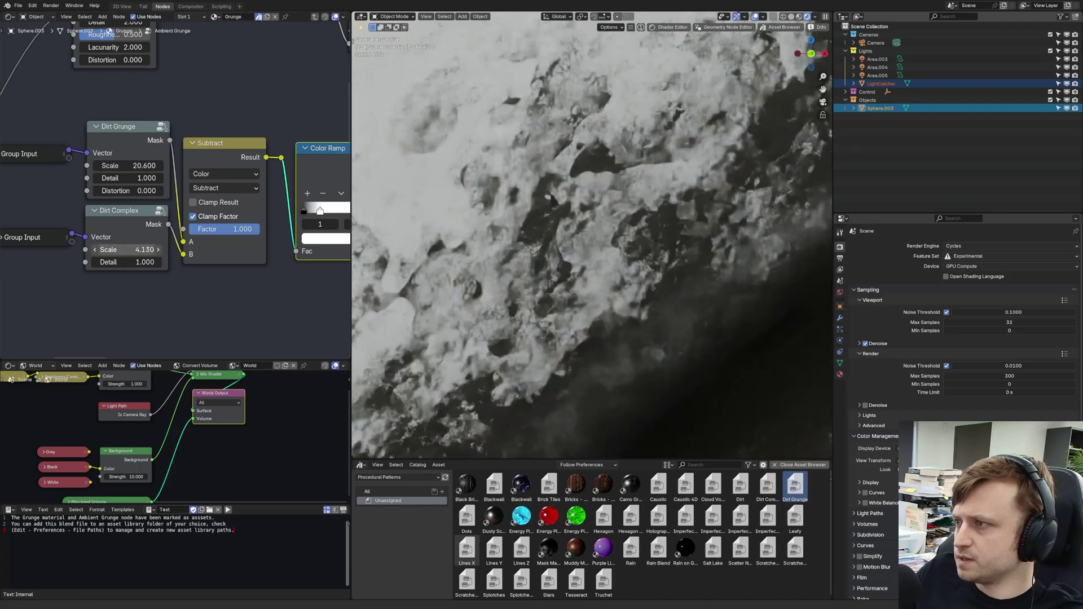
- Set the Dirt Complex node's Scale to 5.540 and save the file
left_click_drag(127, 250, 136, 249)
scroll(561, 310, "up", 4)
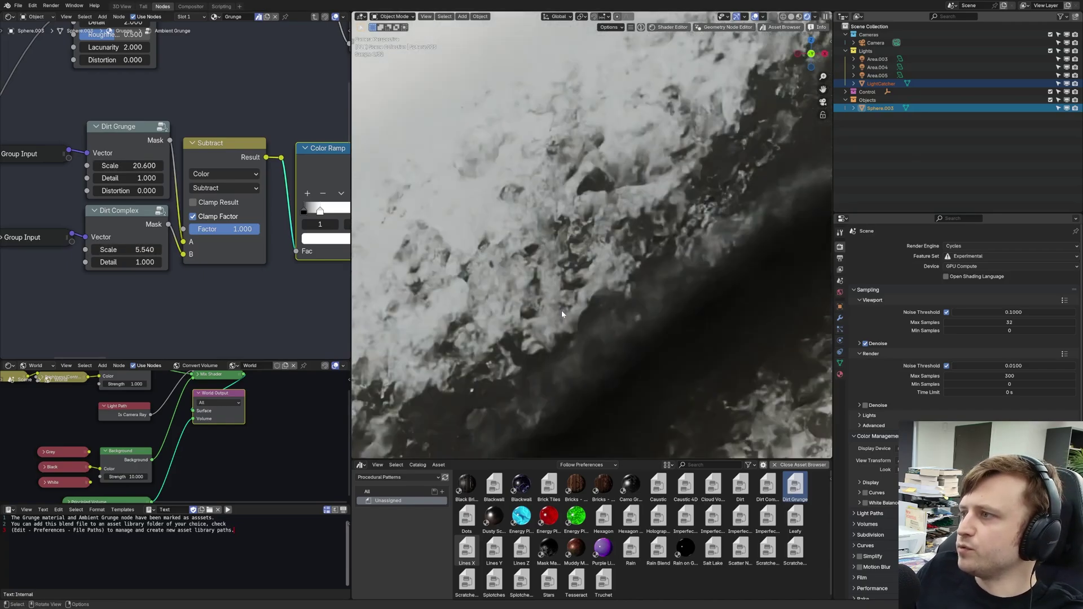
scroll(582, 306, "down", 5)
scroll(207, 107, "down", 1)
key("ctrl+s")
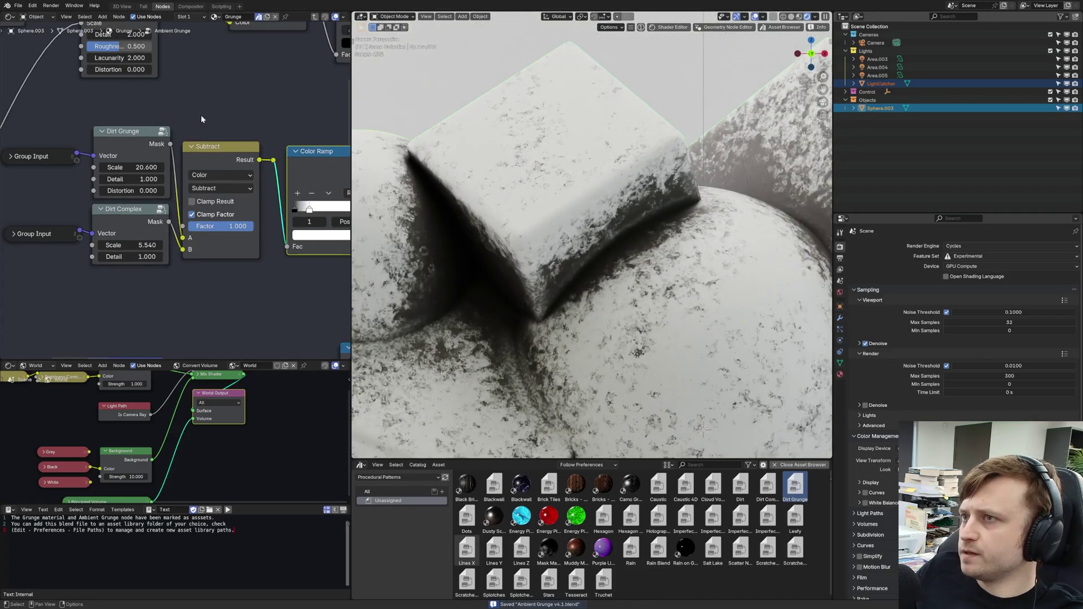
- Exit the node group, set the Ambient Grunge node's Muck Cleanup and Edge Wear Radius to 0.000, and save the file
left_click(315, 17)
middle_click_drag(221, 246, 202, 202)
scroll(174, 191, "up", 1)
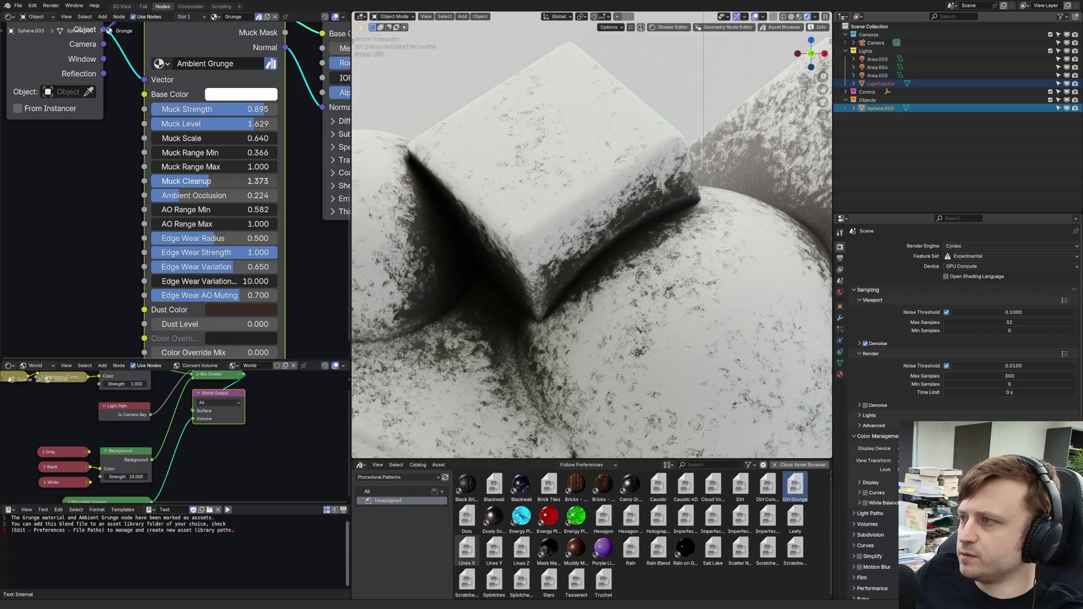
left_click_drag(204, 181, 153, 181)
scroll(538, 263, "down", 3)
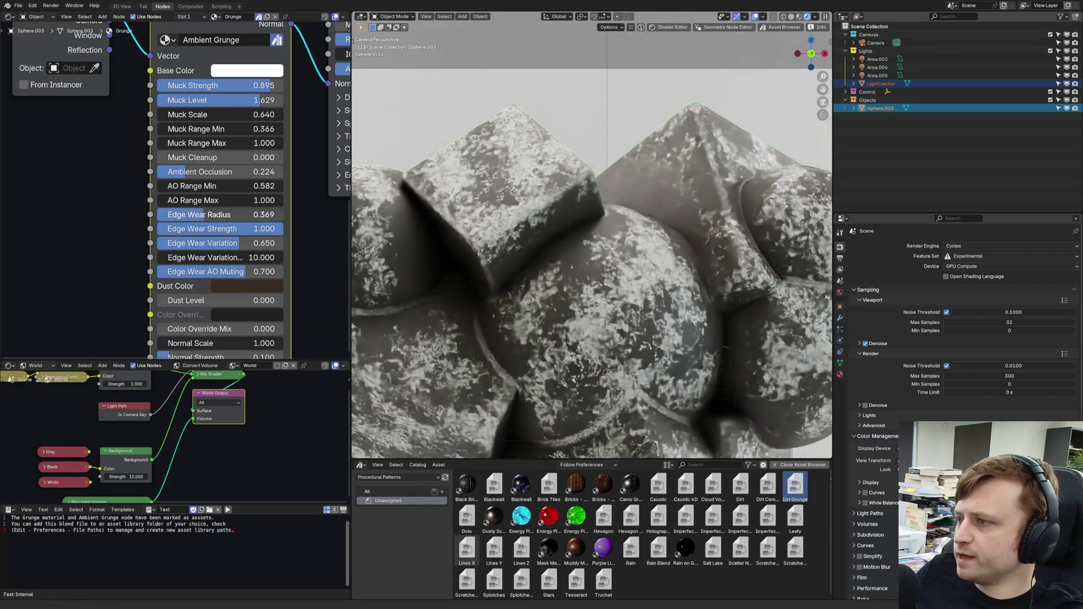
left_click_drag(226, 214, 157, 214)
scroll(526, 271, "up", 1)
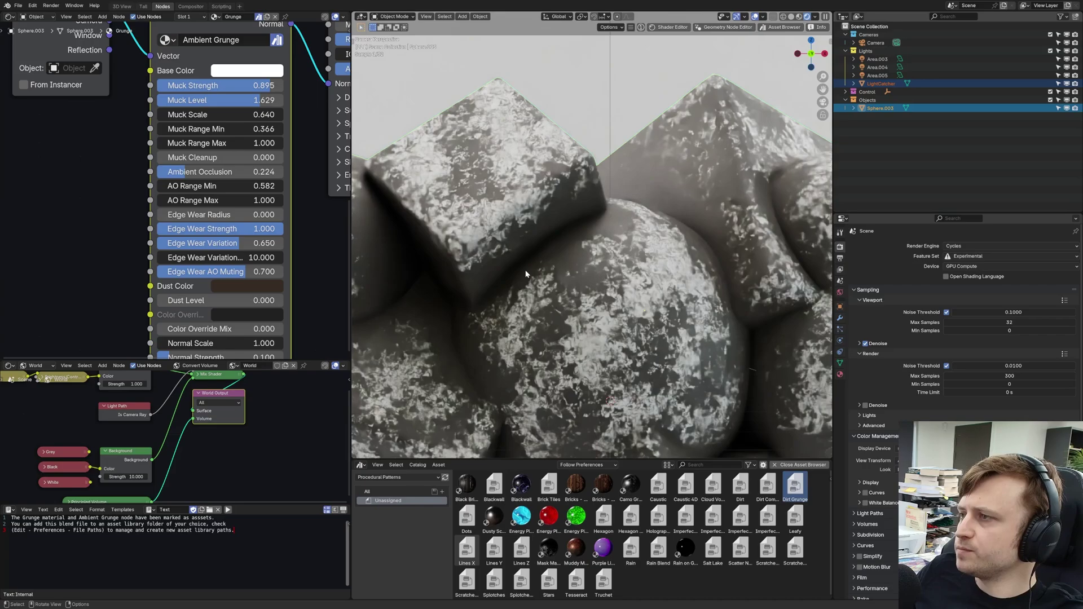
key("ctrl+s")
- Test the Muck Cleanup value from 0.000 up to 3.000 and inspect the muck on the objects
middle_click_drag(215, 158, 179, 180)
left_click_drag(178, 179, 131, 181)
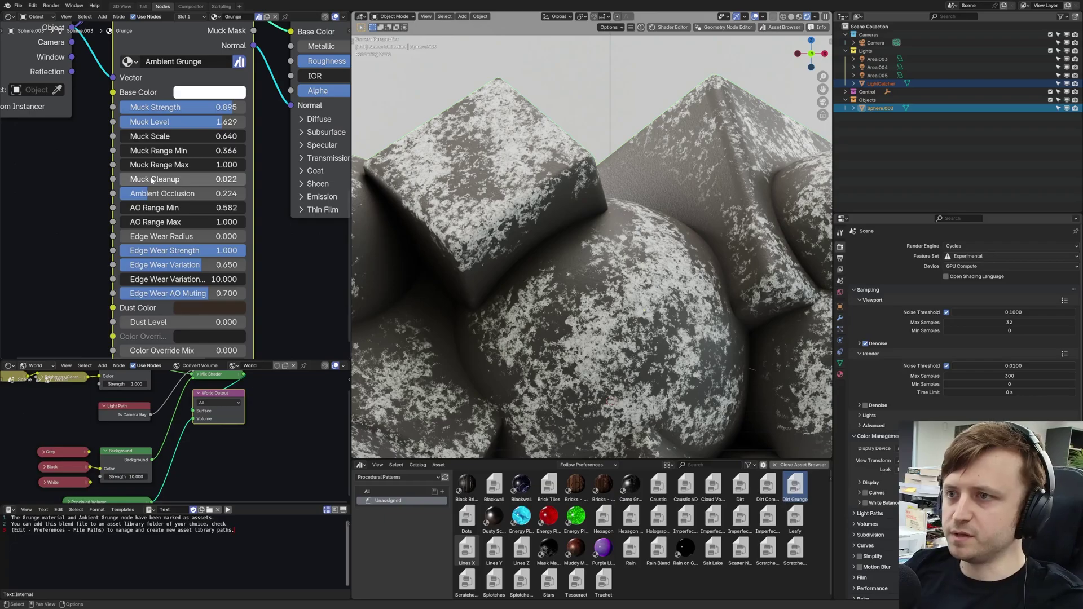
left_click_drag(139, 179, 245, 179)
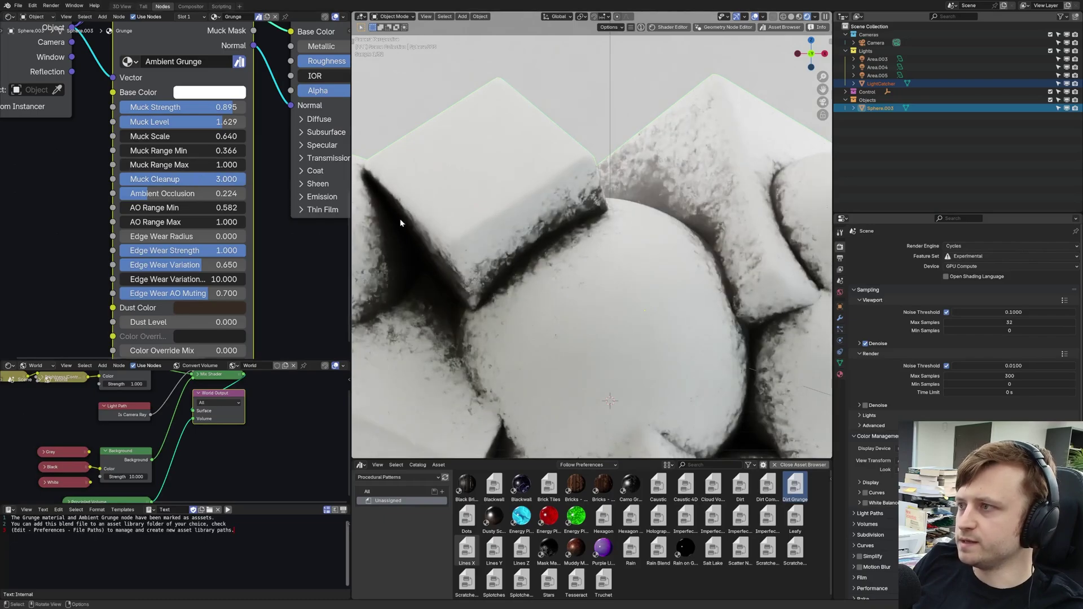
scroll(523, 256, "down", 3)
scroll(523, 256, "up", 4)
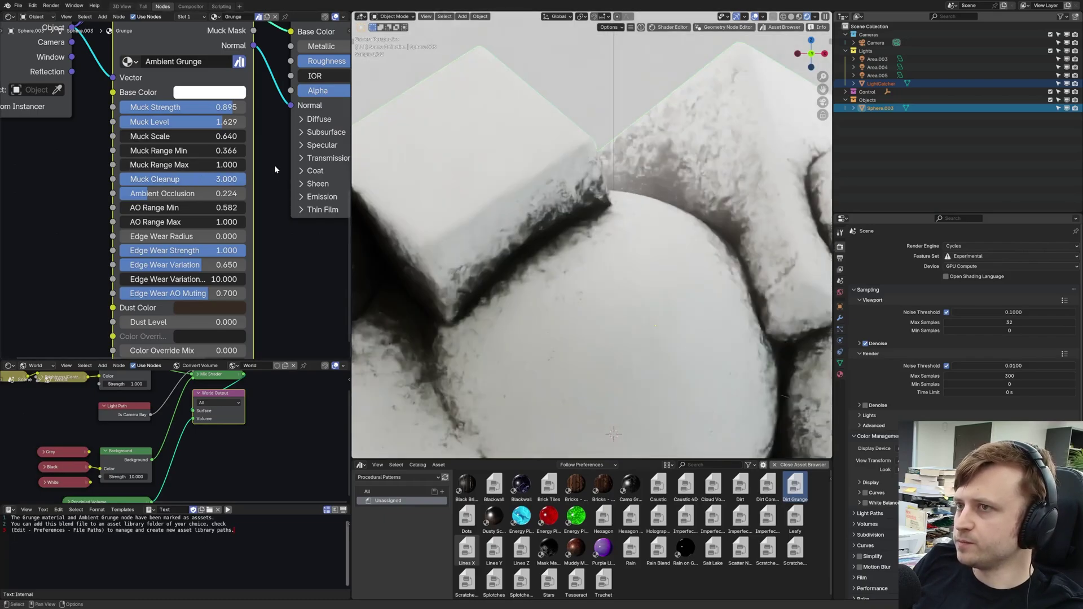
- Try a Muck Level of 0.000, inspect the crevices, and bring the level back up to 1.535
left_click_drag(222, 122, 156, 122)
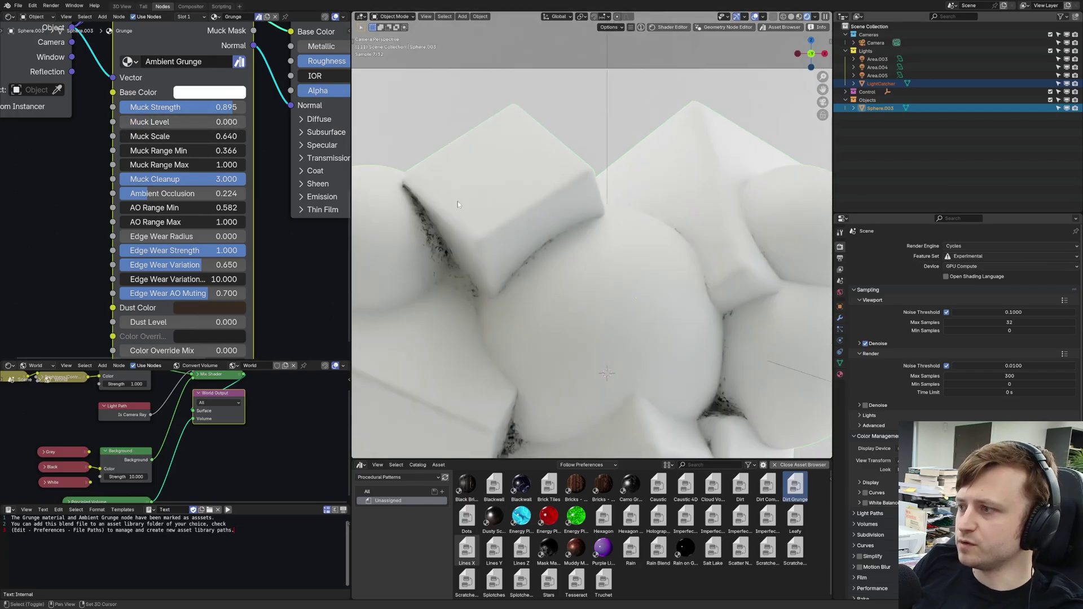
middle_click_drag(457, 203, 430, 210)
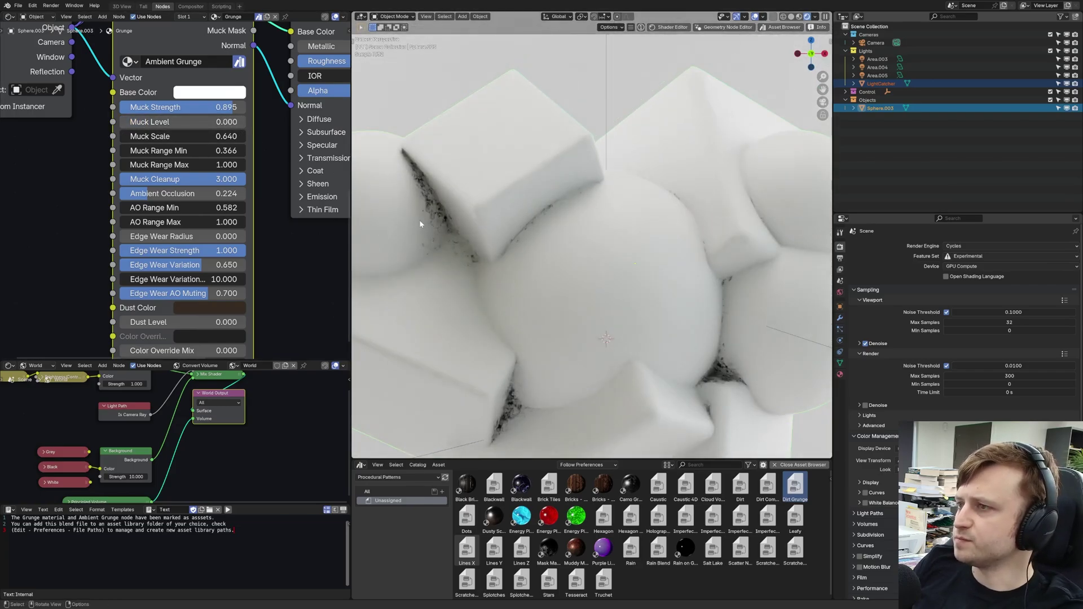
scroll(419, 223, "up", 1)
left_click_drag(176, 125, 148, 151)
key("ctrl+z")
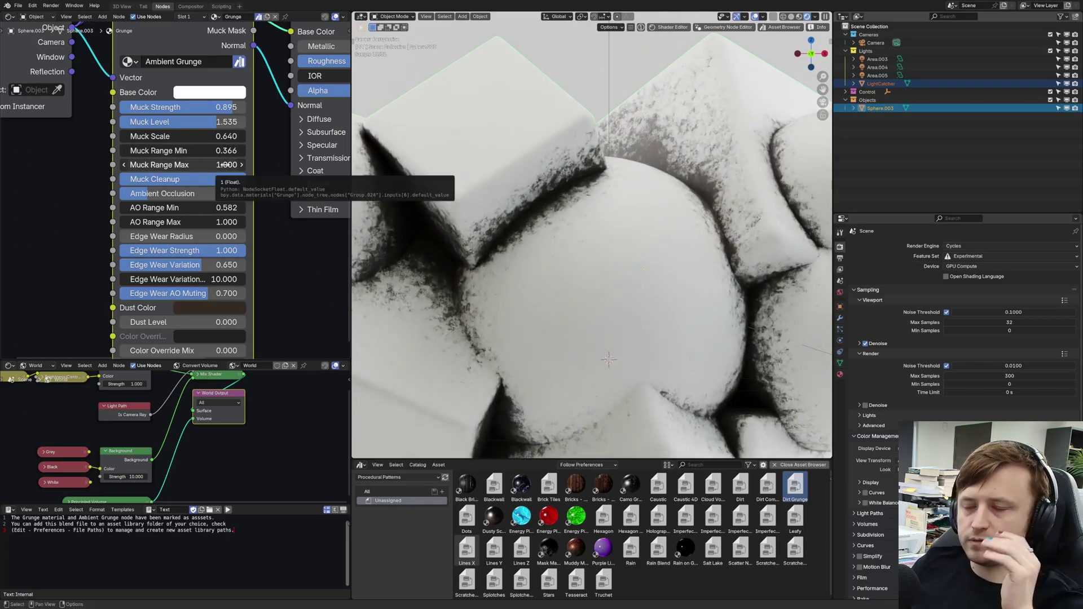
- Reset Muck Cleanup to 0.000, try a Muck Range Max of 0.840 and return it to 1.000
key("BackSpace")
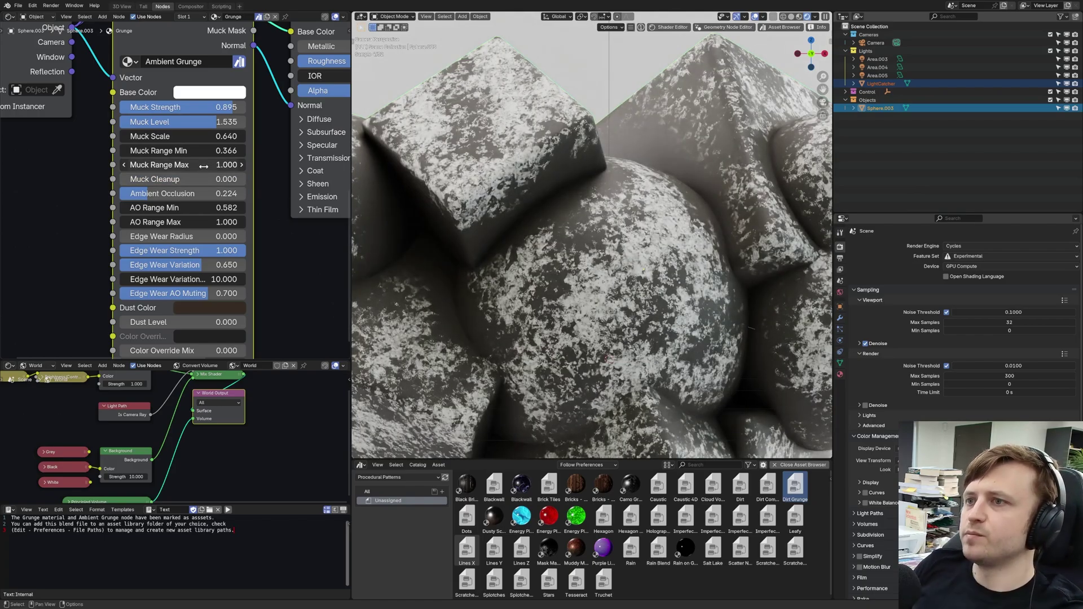
mouse_move(182, 165)
left_mouse_down()
mouse_move(156, 165)
mouse_move(258, 167)
left_mouse_up()
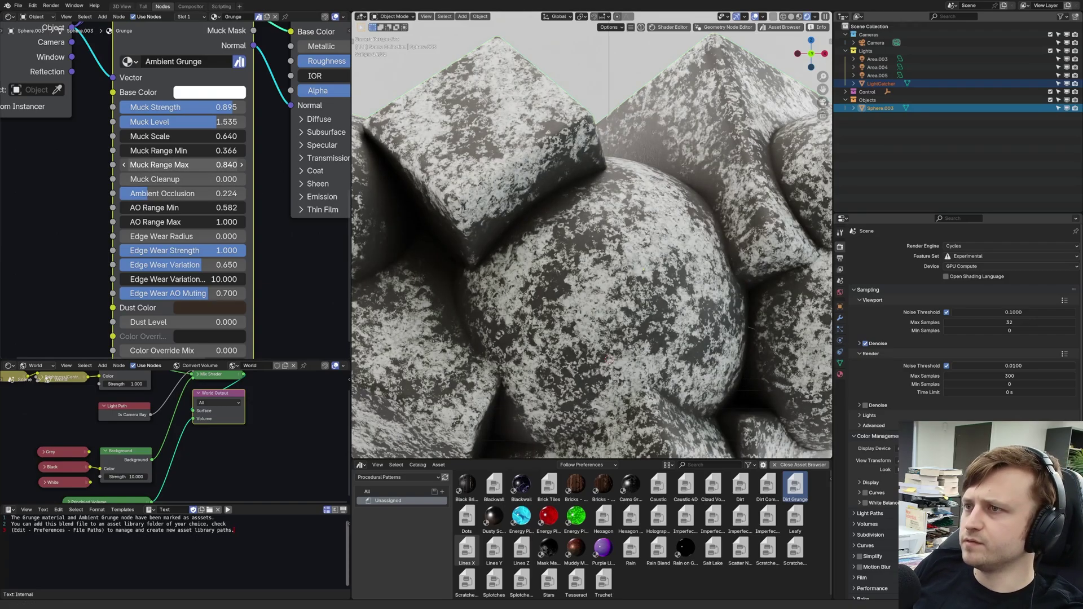
left_click_drag(182, 165, 225, 164)
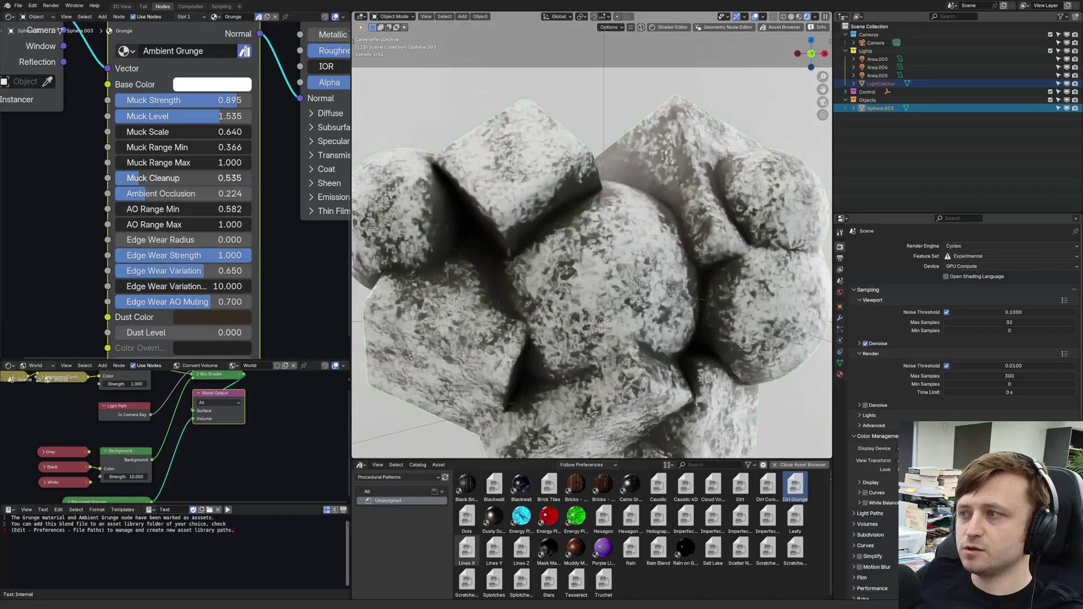
- Set Muck Cleanup to 3.000 and inspect the muck around the cube's lower edges
left_click_drag(139, 178, 252, 178)
scroll(570, 198, "up", 5)
middle_click_drag(483, 240, 556, 282, "shift")
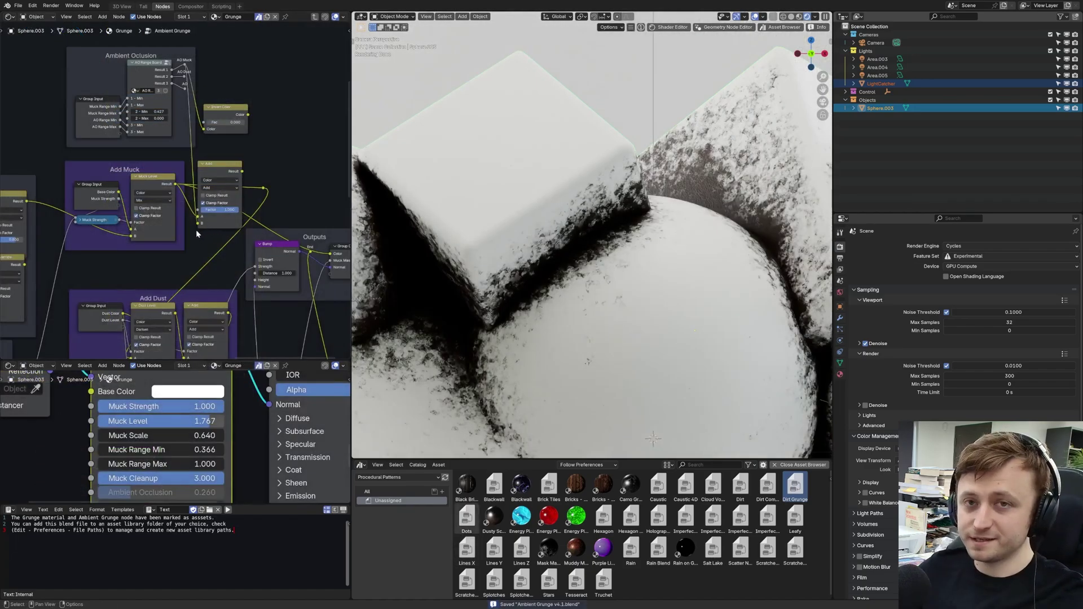
- Annotate a row of boxes with MASK and HS labels in empty space inside the Ambient Grunge node group
middle_click_drag(196, 231, 170, 300)
scroll(248, 227, "up", 3)
middle_click_drag(283, 204, 115, 217)
scroll(152, 234, "up", 2)
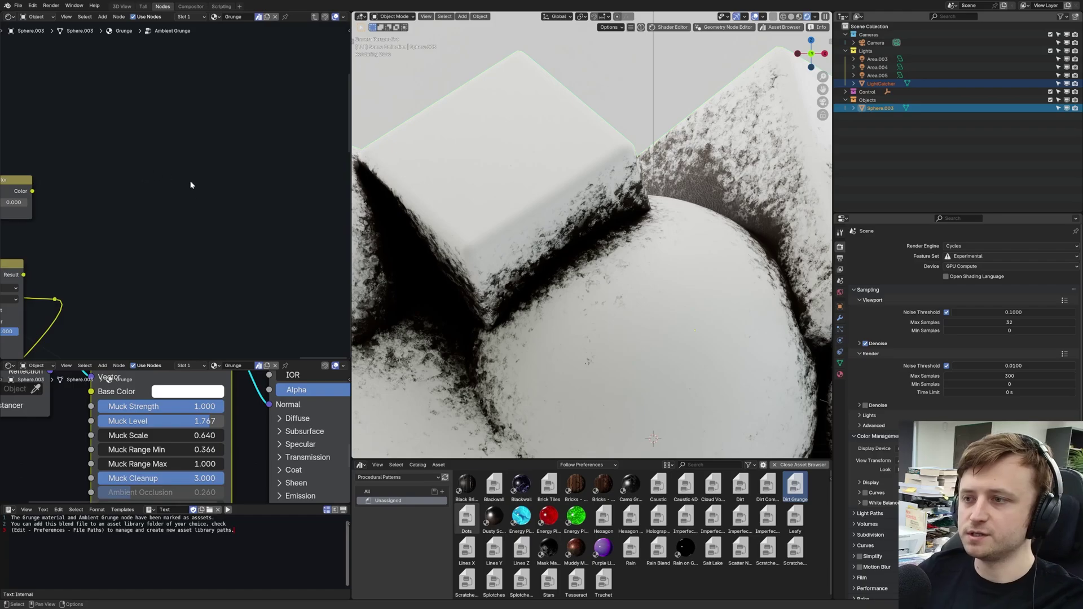
middle_click_drag(196, 188, 161, 243)
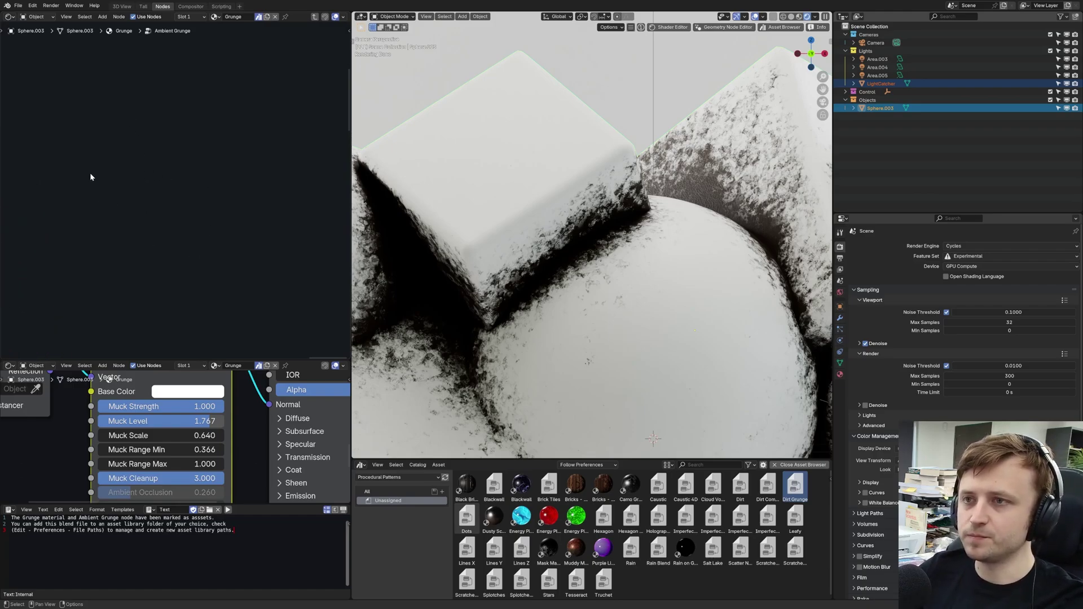
mouse_move(121, 145)
left_mouse_down()
mouse_move(157, 118)
mouse_move(351, 213)
left_mouse_up()
key("ctrl+z")
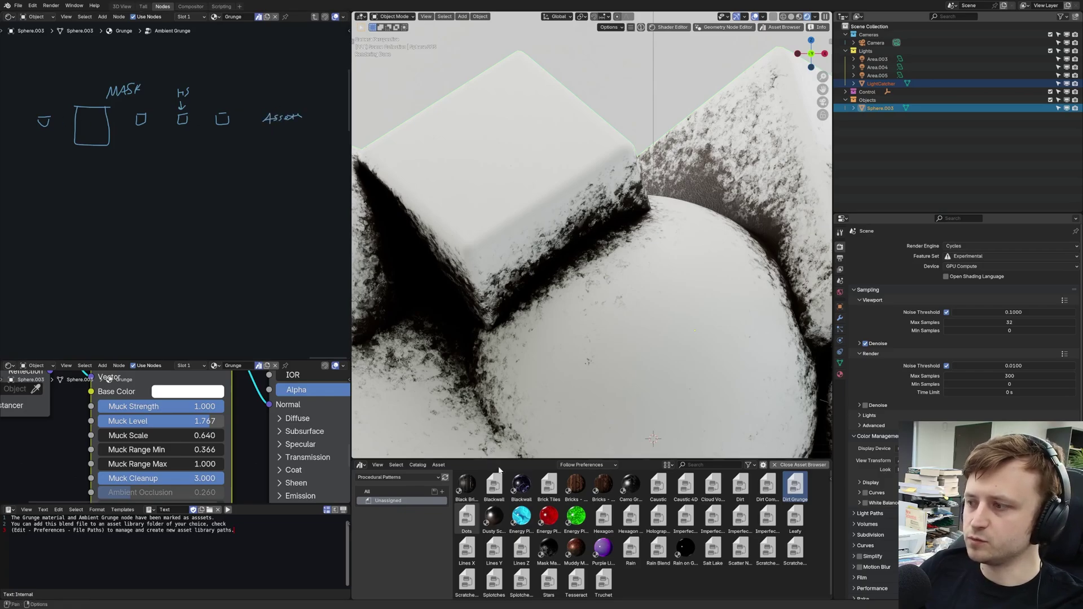
- Switch the asset browser to the Ambient Grunge v5 library
left_click(398, 477)
left_click(398, 586)
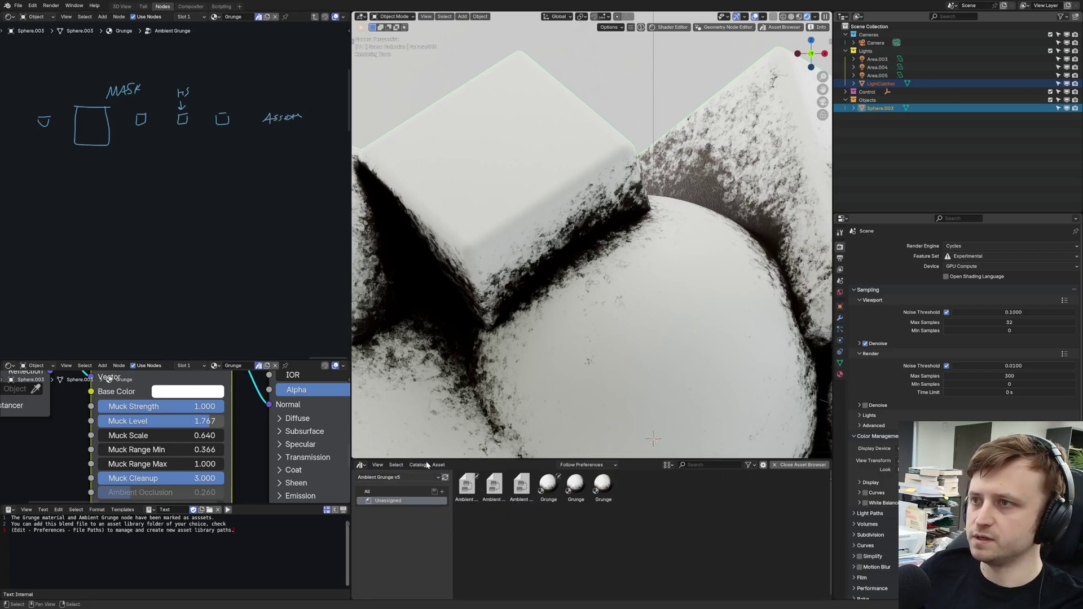
- Extend the annotation diagonally down from the MASK box with arrows to boxes labelled Color and Dust
mouse_move(114, 153)
left_mouse_down()
mouse_move(186, 230)
mouse_move(210, 215)
left_mouse_up()
middle_click_drag(154, 464, 151, 311)
scroll(156, 449, "down", 4)
scroll(157, 449, "down", 4)
mouse_move(157, 449)
middle_mouse_down()
mouse_move(160, 488)
mouse_move(161, 454)
middle_mouse_up()
middle_click_drag(121, 329, 214, 215)
scroll(214, 215, "down", 5)
scroll(169, 440, "up", 1)
left_click_drag(150, 465, 195, 464)
scroll(173, 267, "up", 3)
key("ctrl+z")
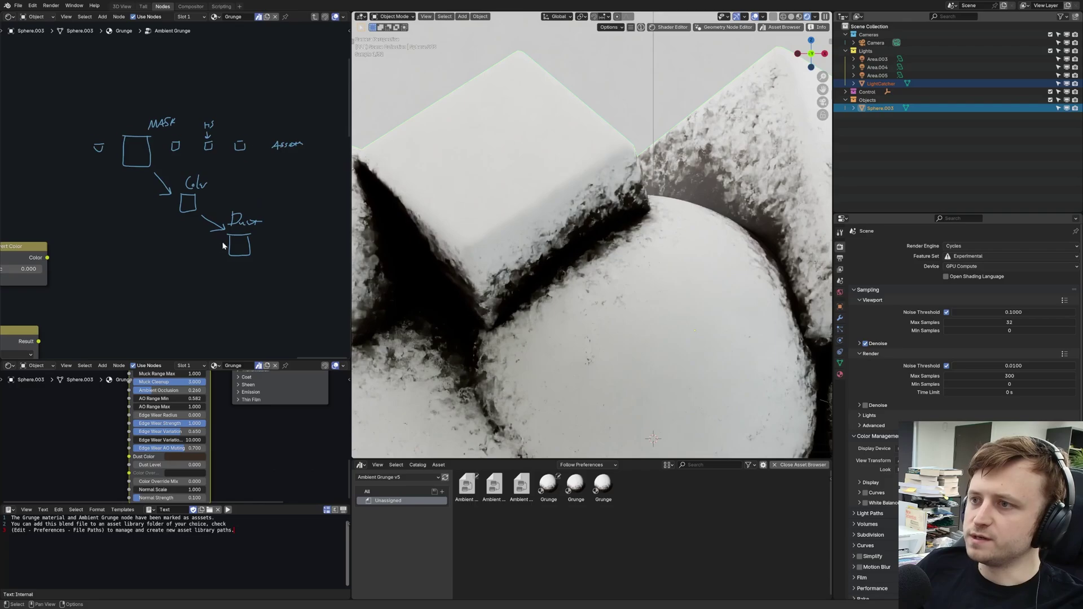
- Annotate an arrow from the Dust box to a new Cleanup box, and undo a trial curve looping back toward Color
scroll(228, 246, "up", 3)
middle_click_drag(271, 246, 195, 208)
scroll(196, 208, "up", 1)
left_click_drag(191, 221, 220, 249)
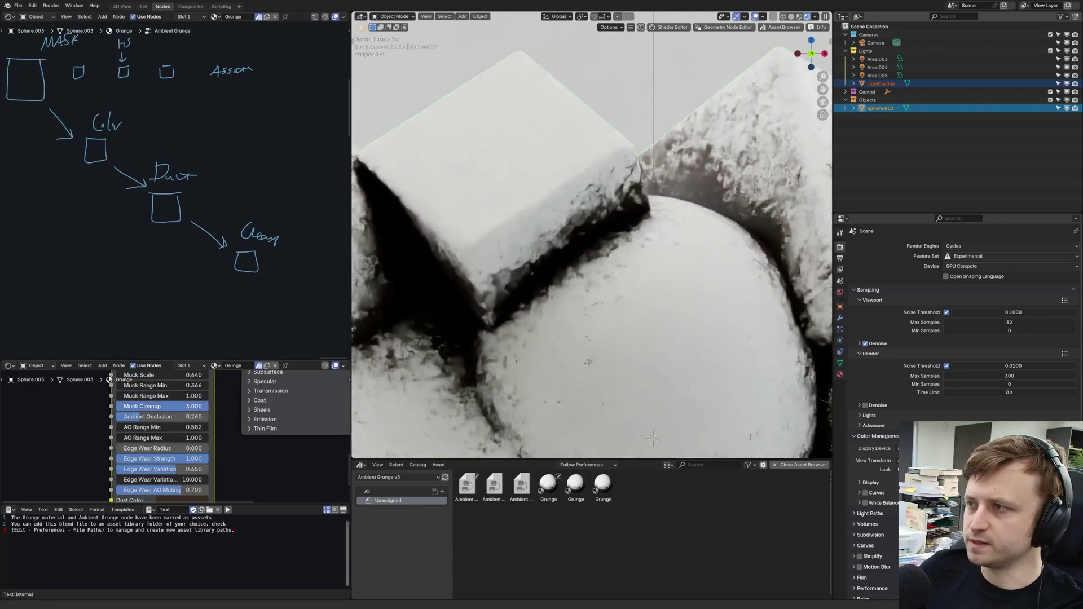
scroll(181, 246, "down", 3)
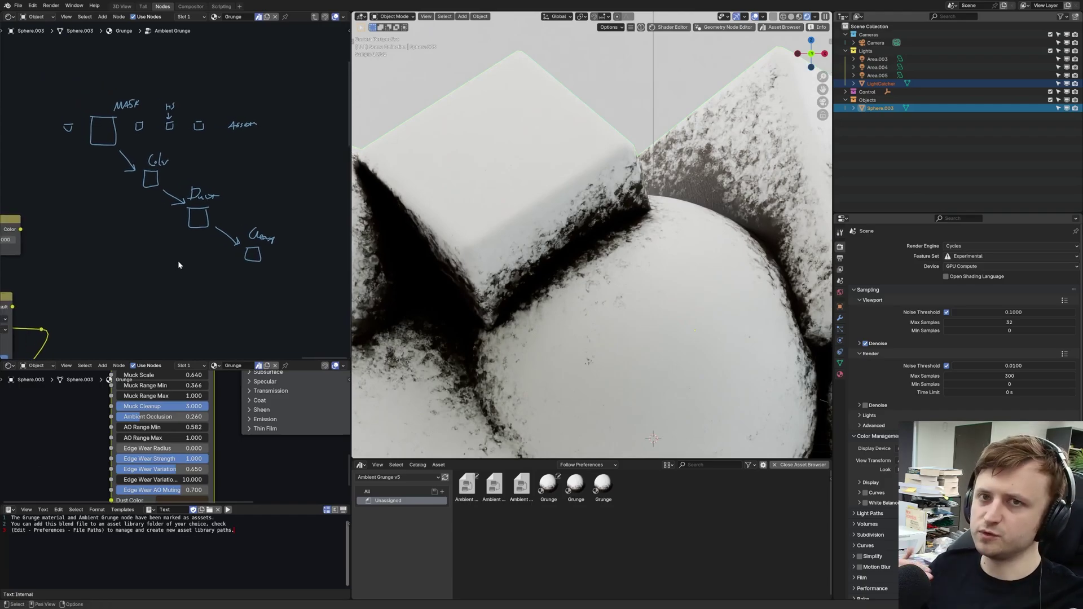
left_click_drag(240, 253, 204, 267)
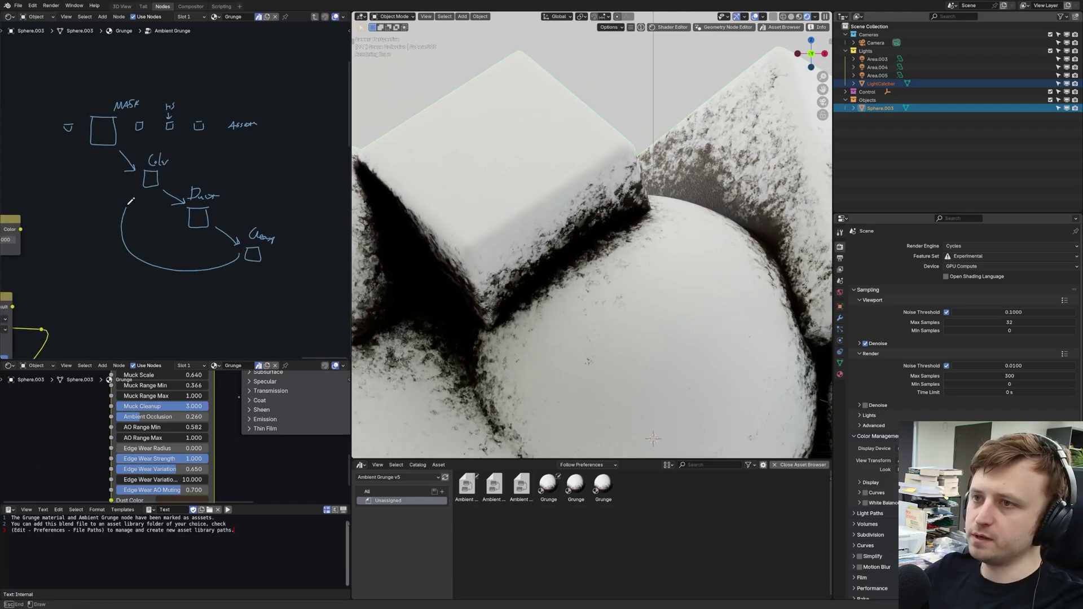
key("ctrl+z")
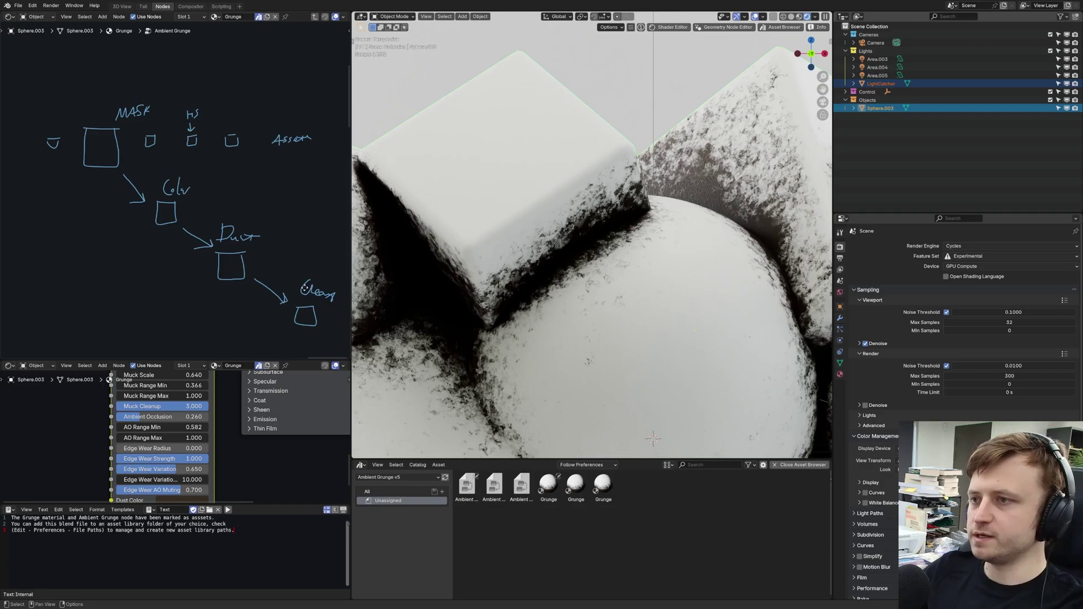
- Draw small annotation boxes on both sides of the Color and Dust boxes to form node rows
scroll(87, 132, "up", 1)
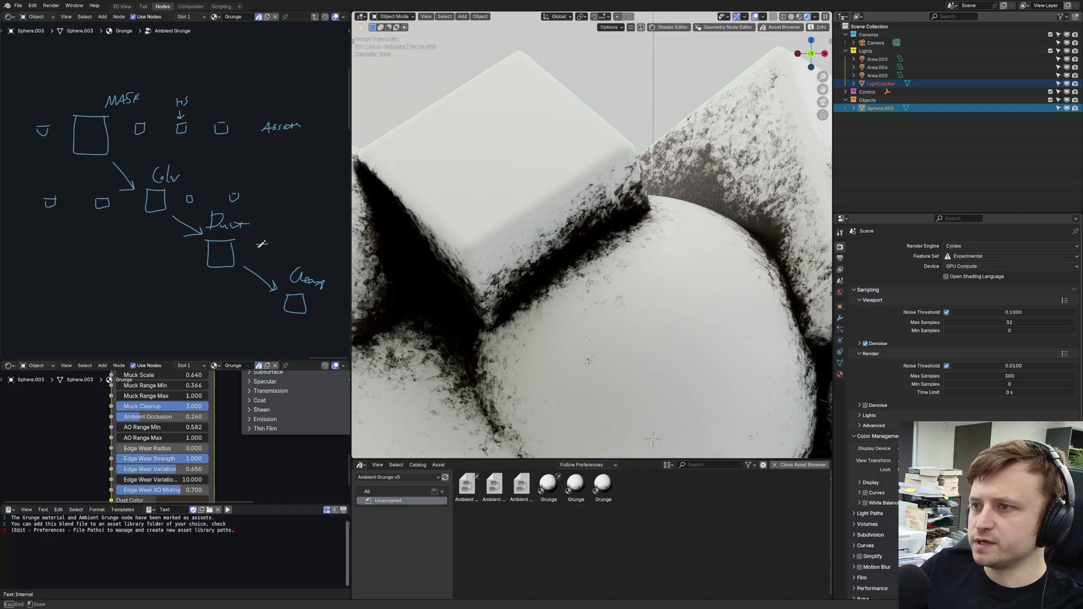
left_click_drag(261, 246, 269, 245)
middle_click_drag(315, 248, 256, 239)
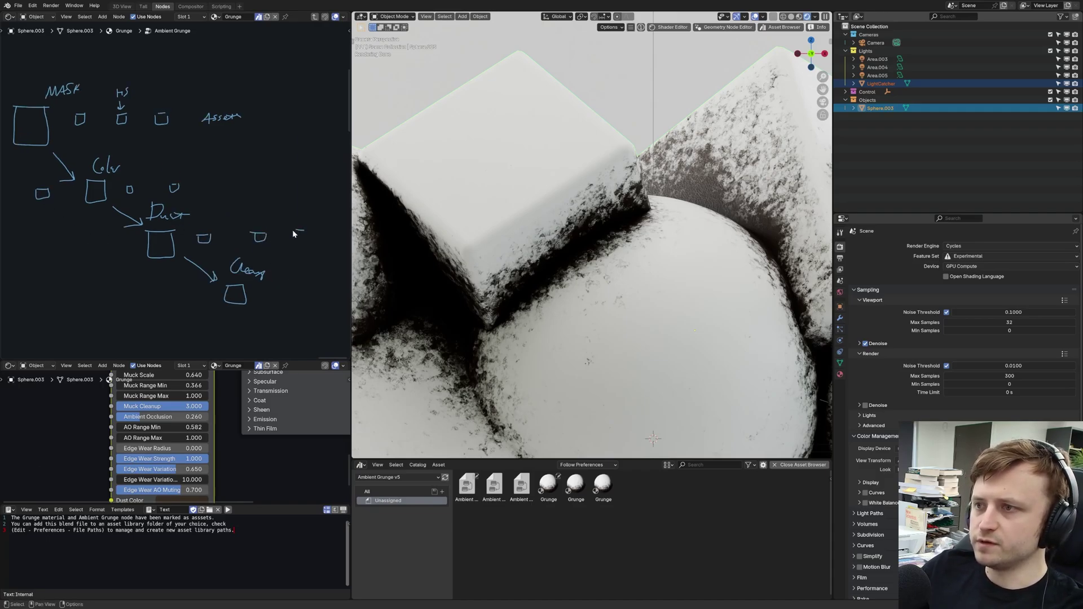
scroll(225, 237, "left", 3, "ctrl")
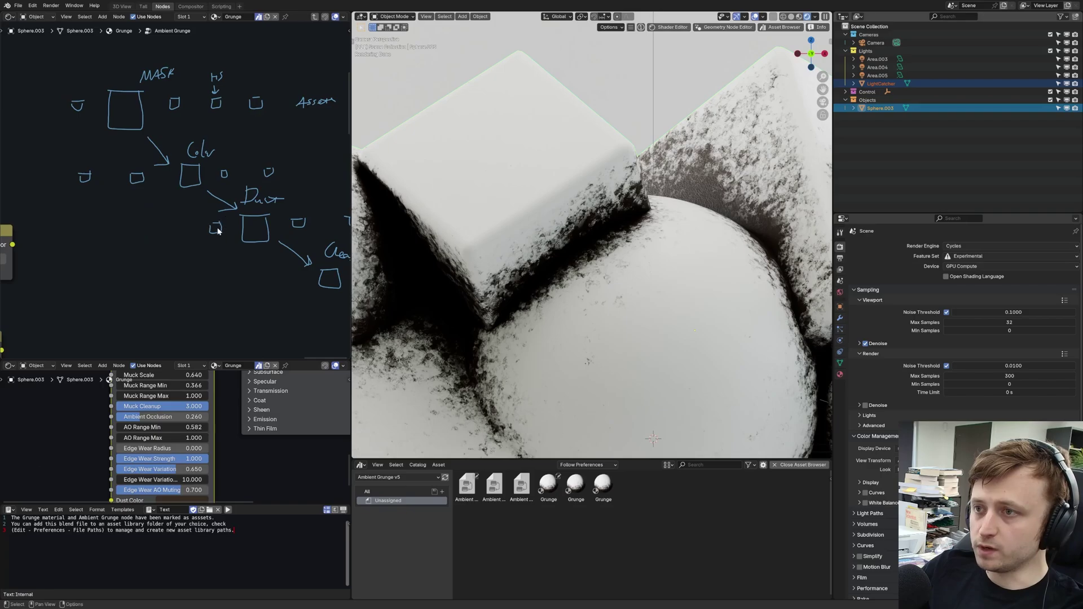
scroll(169, 181, "right", 2, "ctrl")
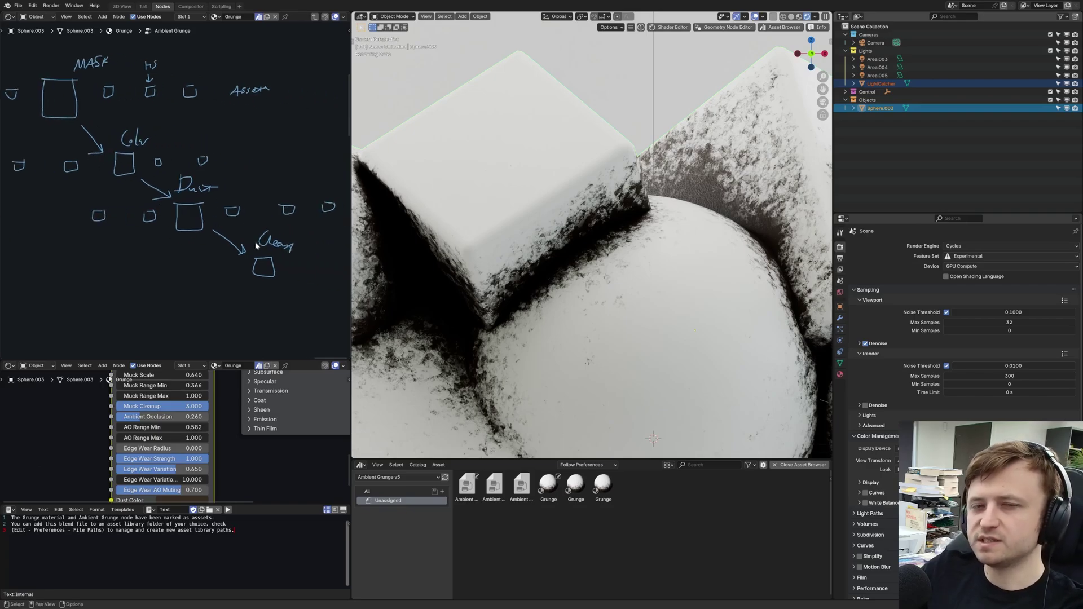
- Draw small annotation boxes on both sides of the Cleanup box and save the file
scroll(215, 254, "right", 2, "ctrl")
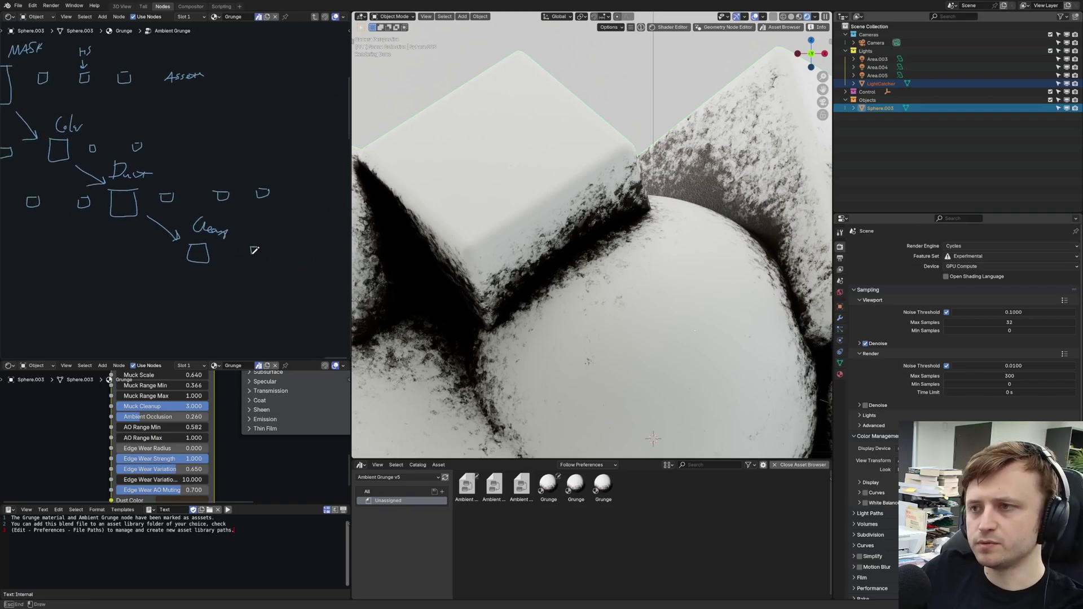
scroll(226, 248, "left", 2, "ctrl")
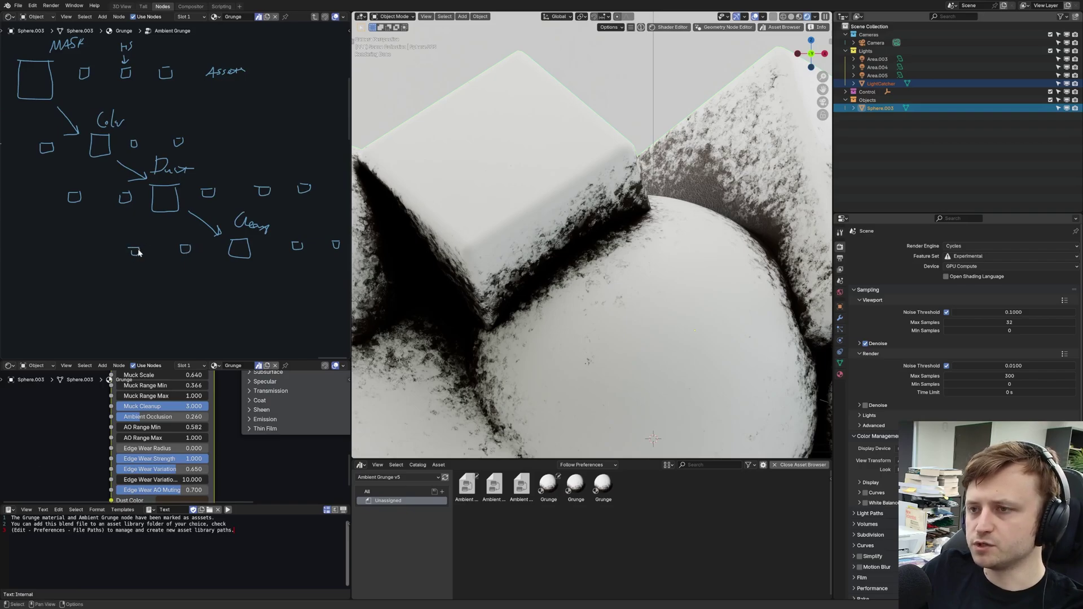
scroll(140, 254, "down", 3)
scroll(197, 278, "up", 1)
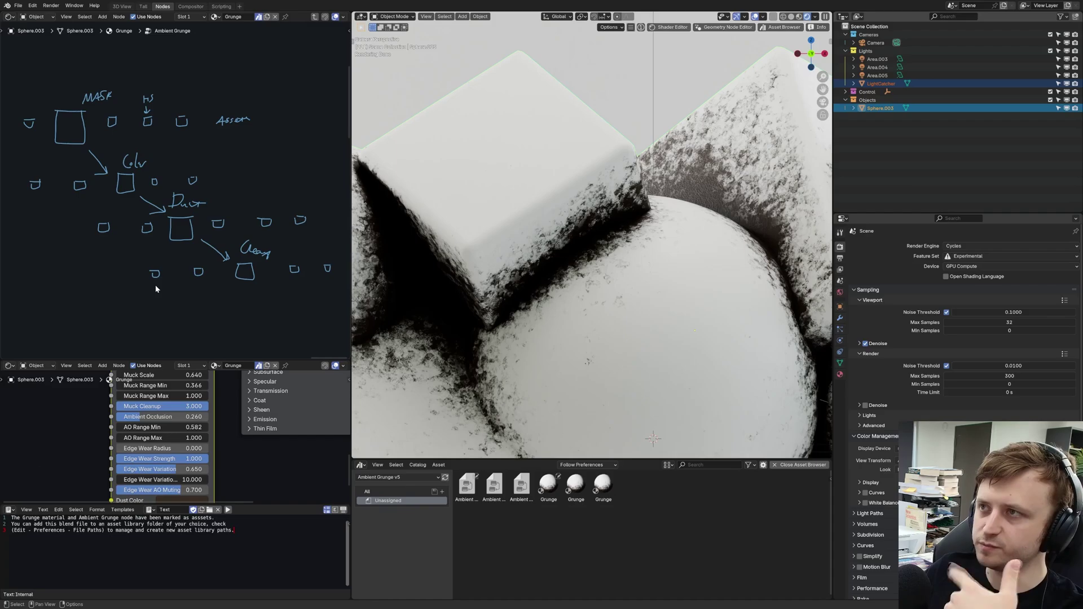
scroll(184, 247, "down", 7)
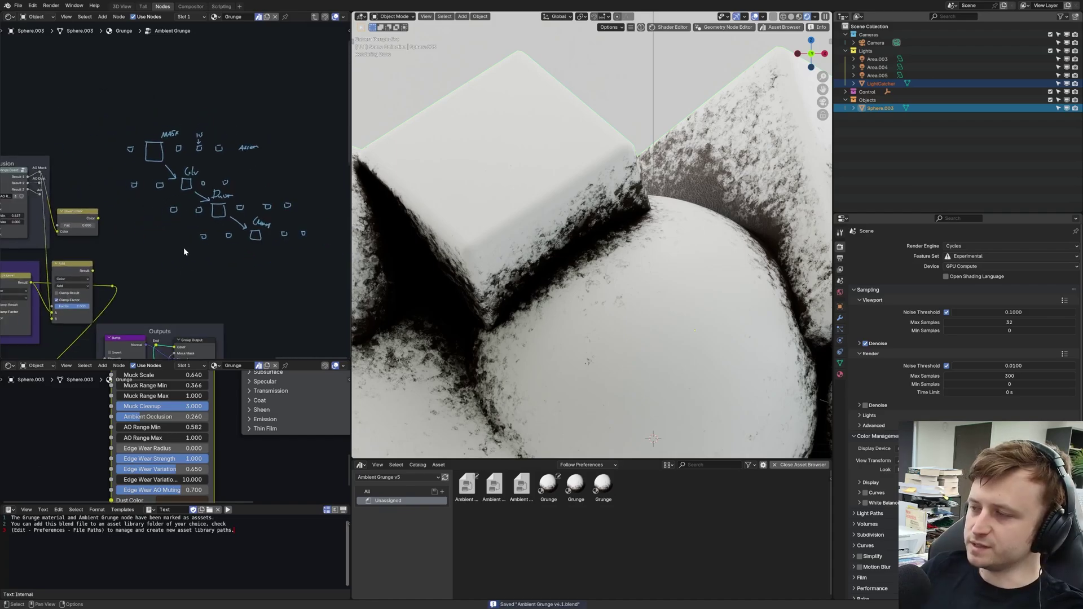
- Set the Ambient Grunge node's Muck Level to 2.000 and inspect the muck in the crease between the cube and the sphere
scroll(195, 263, "up", 1)
scroll(196, 264, "down", 1)
scroll(169, 375, "up", 2)
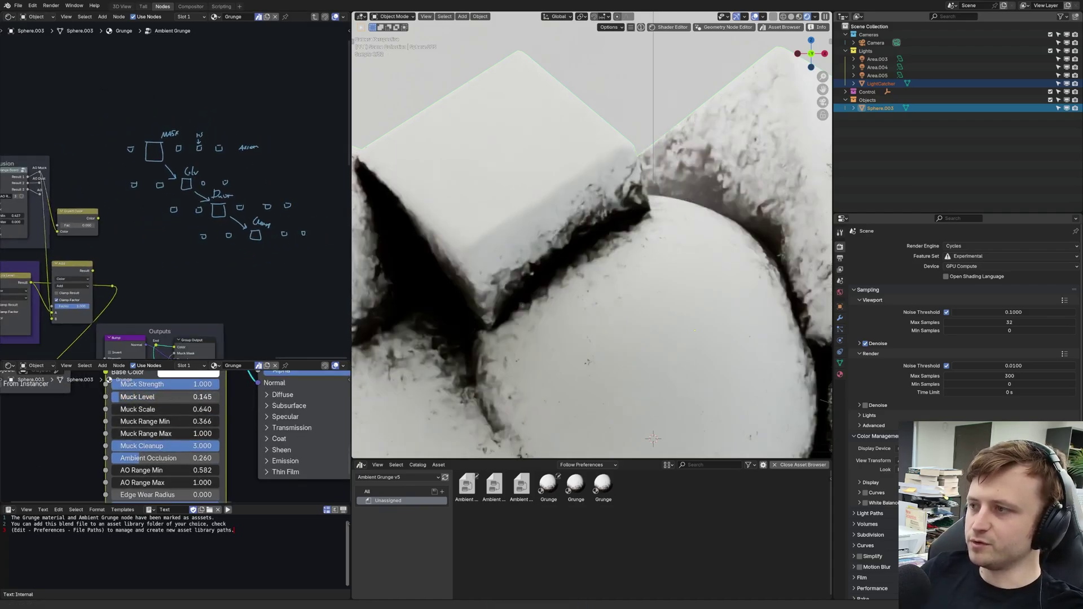
scroll(482, 255, "up", 4)
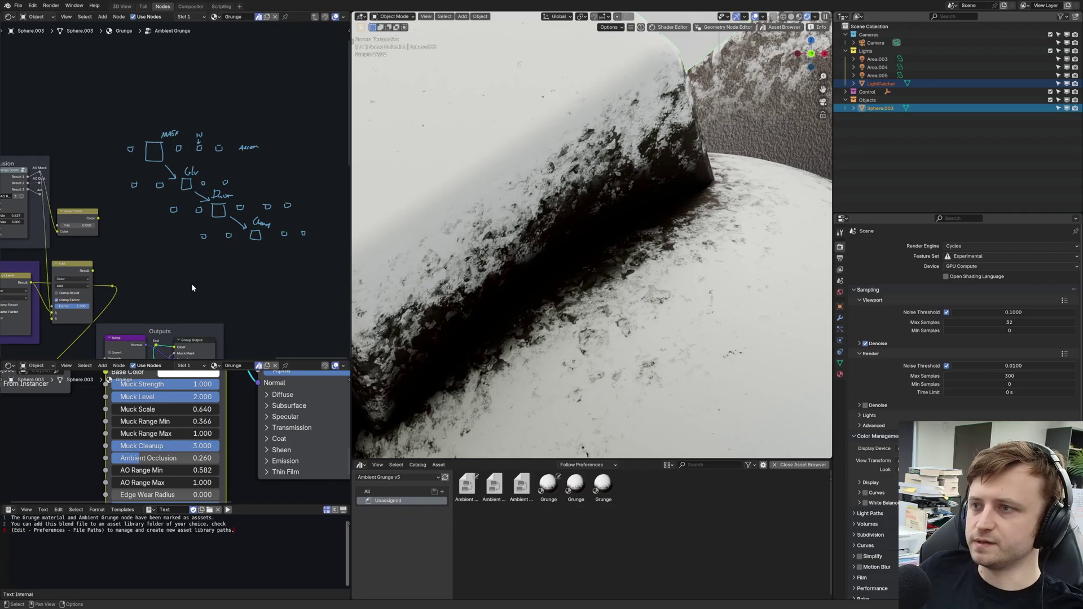
scroll(192, 283, "up", 1, "shift")
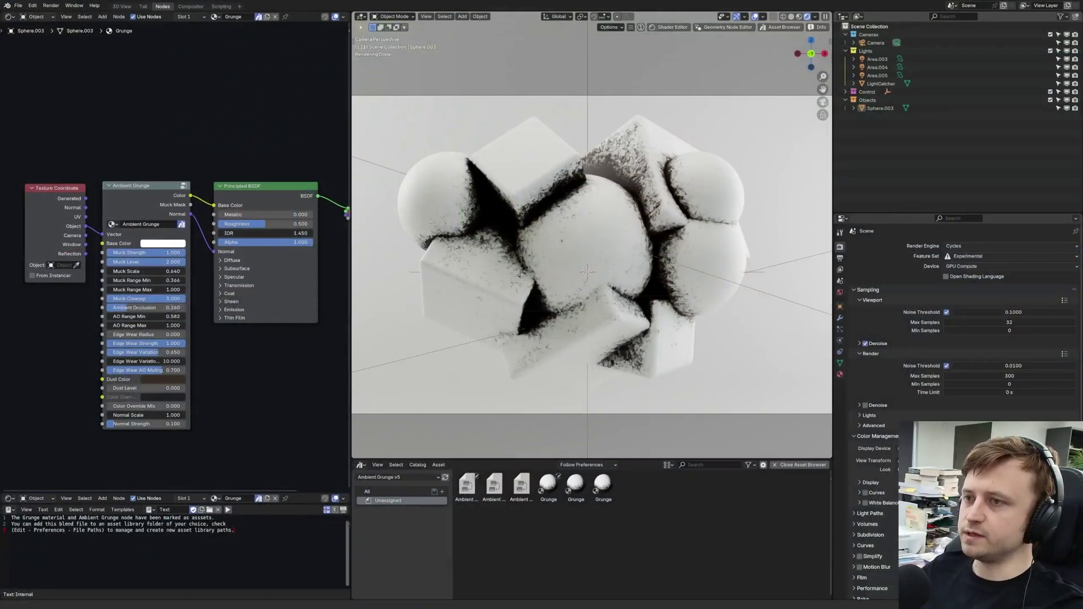
- Save the Ambient Grunge file and open the scene with the uneven floor tiles
key("ctrl+s")
left_click(18, 6)
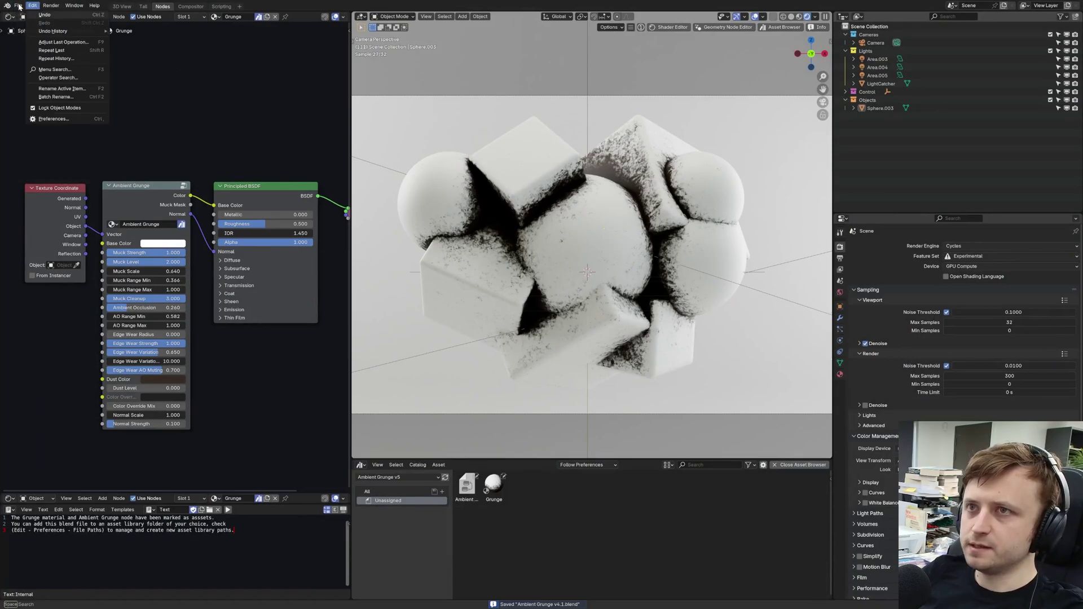
left_click(19, 6)
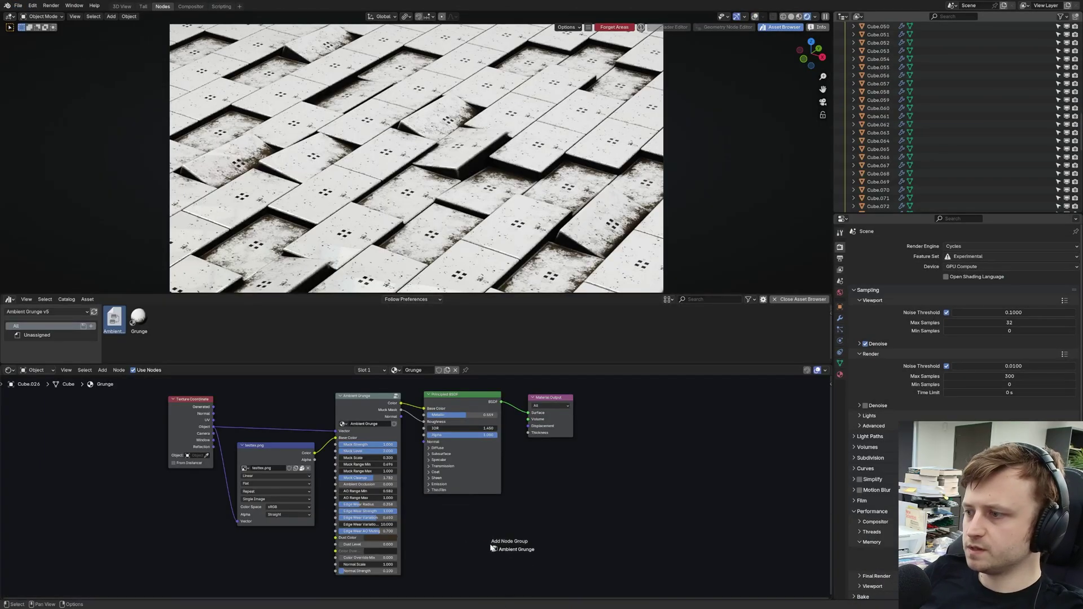
- Add the Ambient Grunge node group asset to the tile material and set the connected grunge node's Muck Level to 1.280
middle_click_drag(490, 547, 457, 479)
scroll(468, 491, "up", 1)
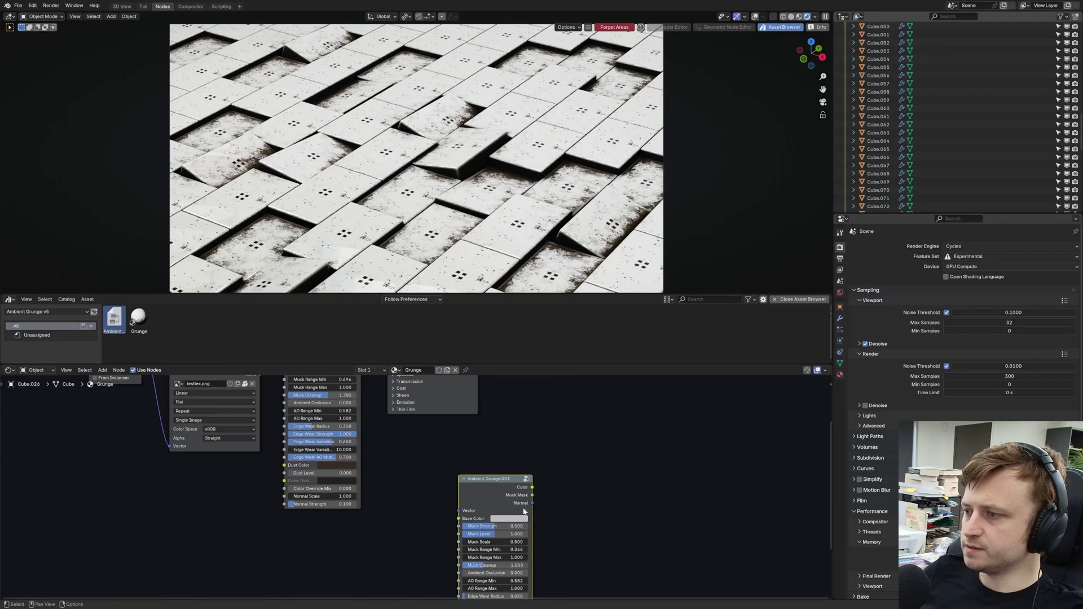
key("Home")
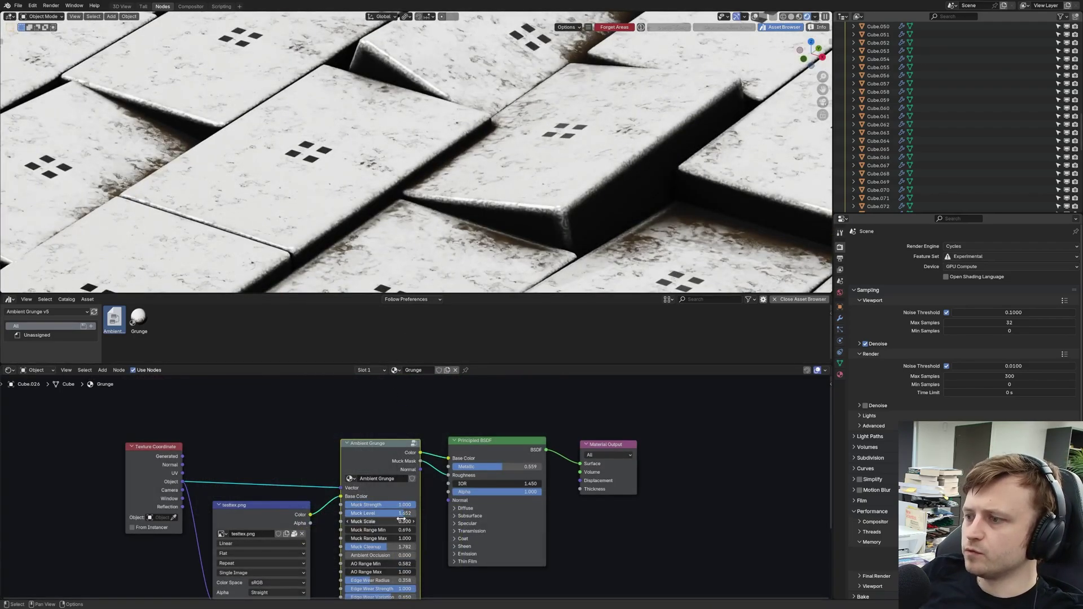
mouse_move(400, 514)
left_mouse_down()
mouse_move(378, 513)
mouse_move(405, 514)
left_mouse_up()
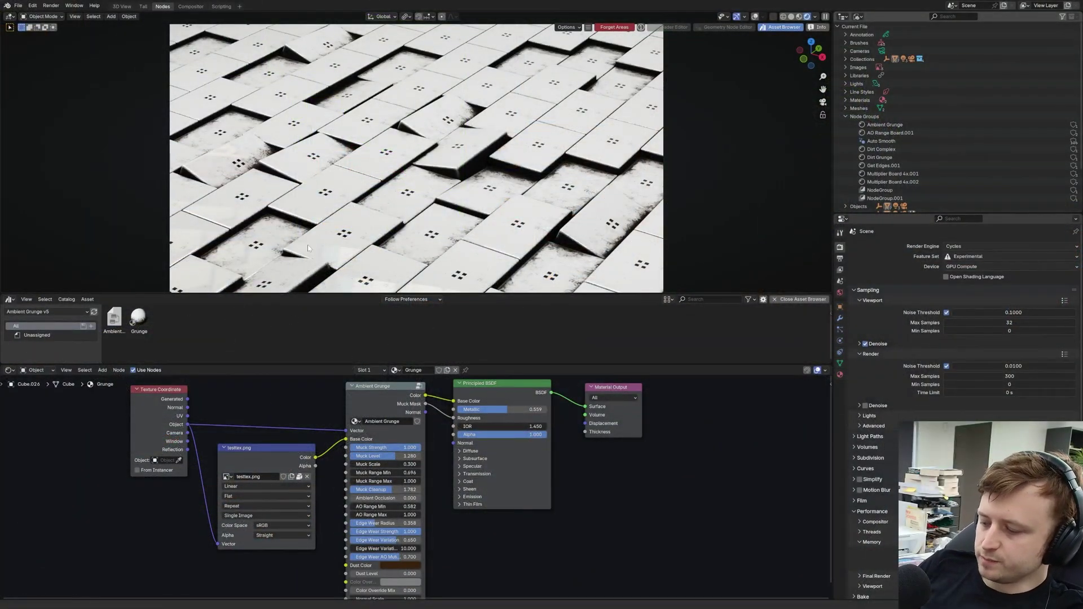
key("super+period")
left_click_drag(700, 430, 417, 214)
type("dir")
key("BackSpace")
key("BackSpace")
key("BackSpace")
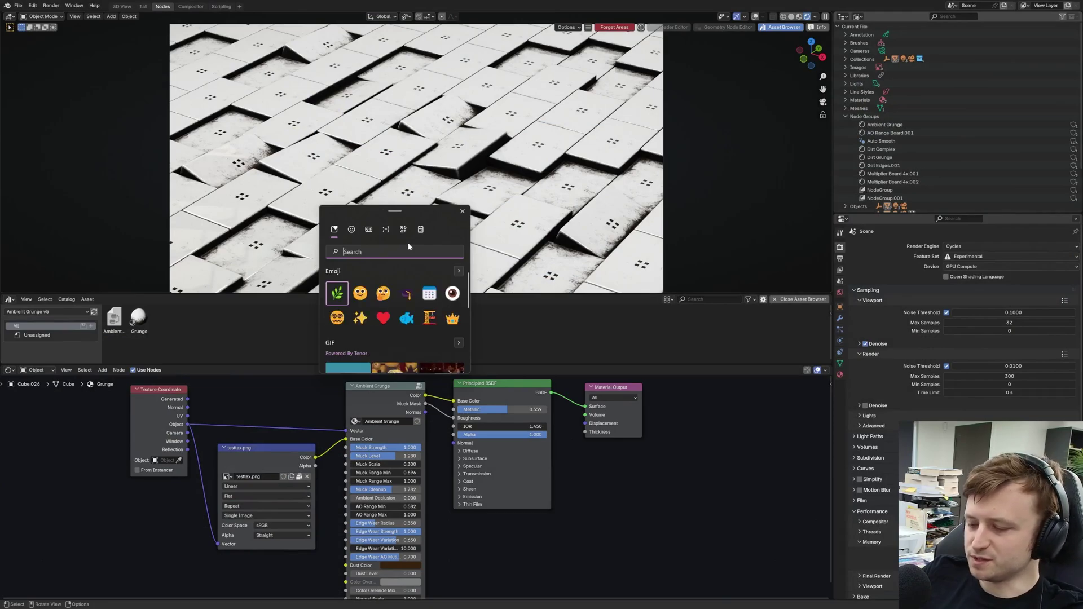
type("worm")
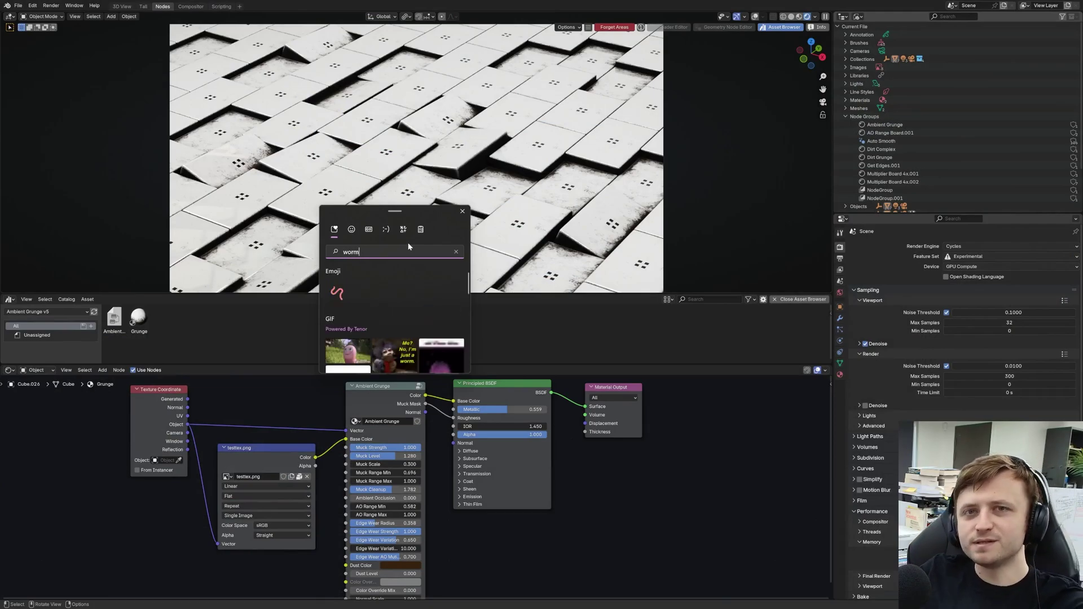
key("BackSpace")
key("BackSpace")
key("BackSpace")
key("BackSpace")
type("brick")
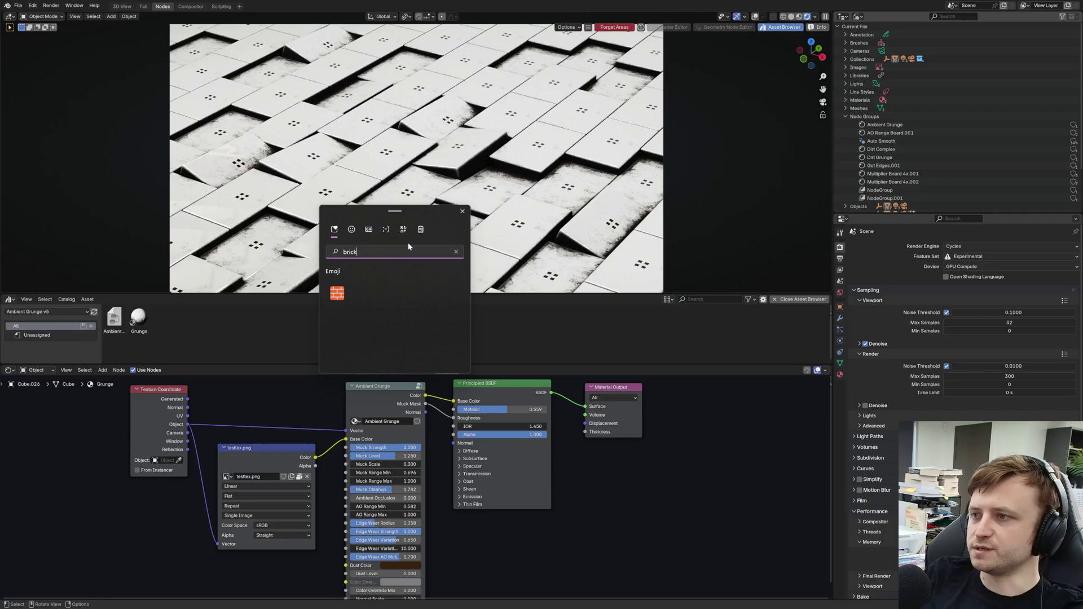
key("Escape")
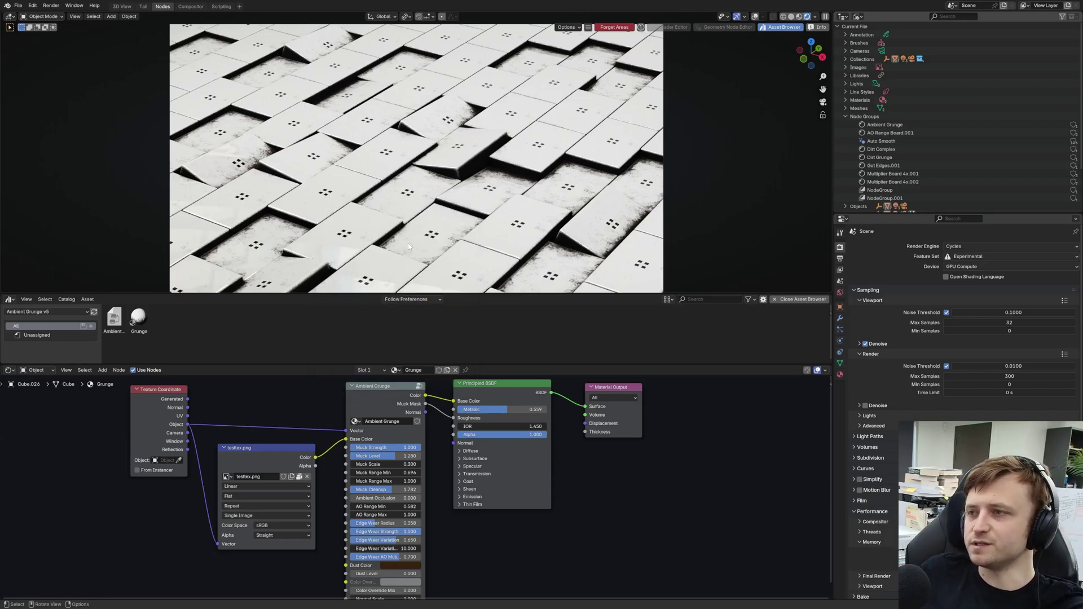